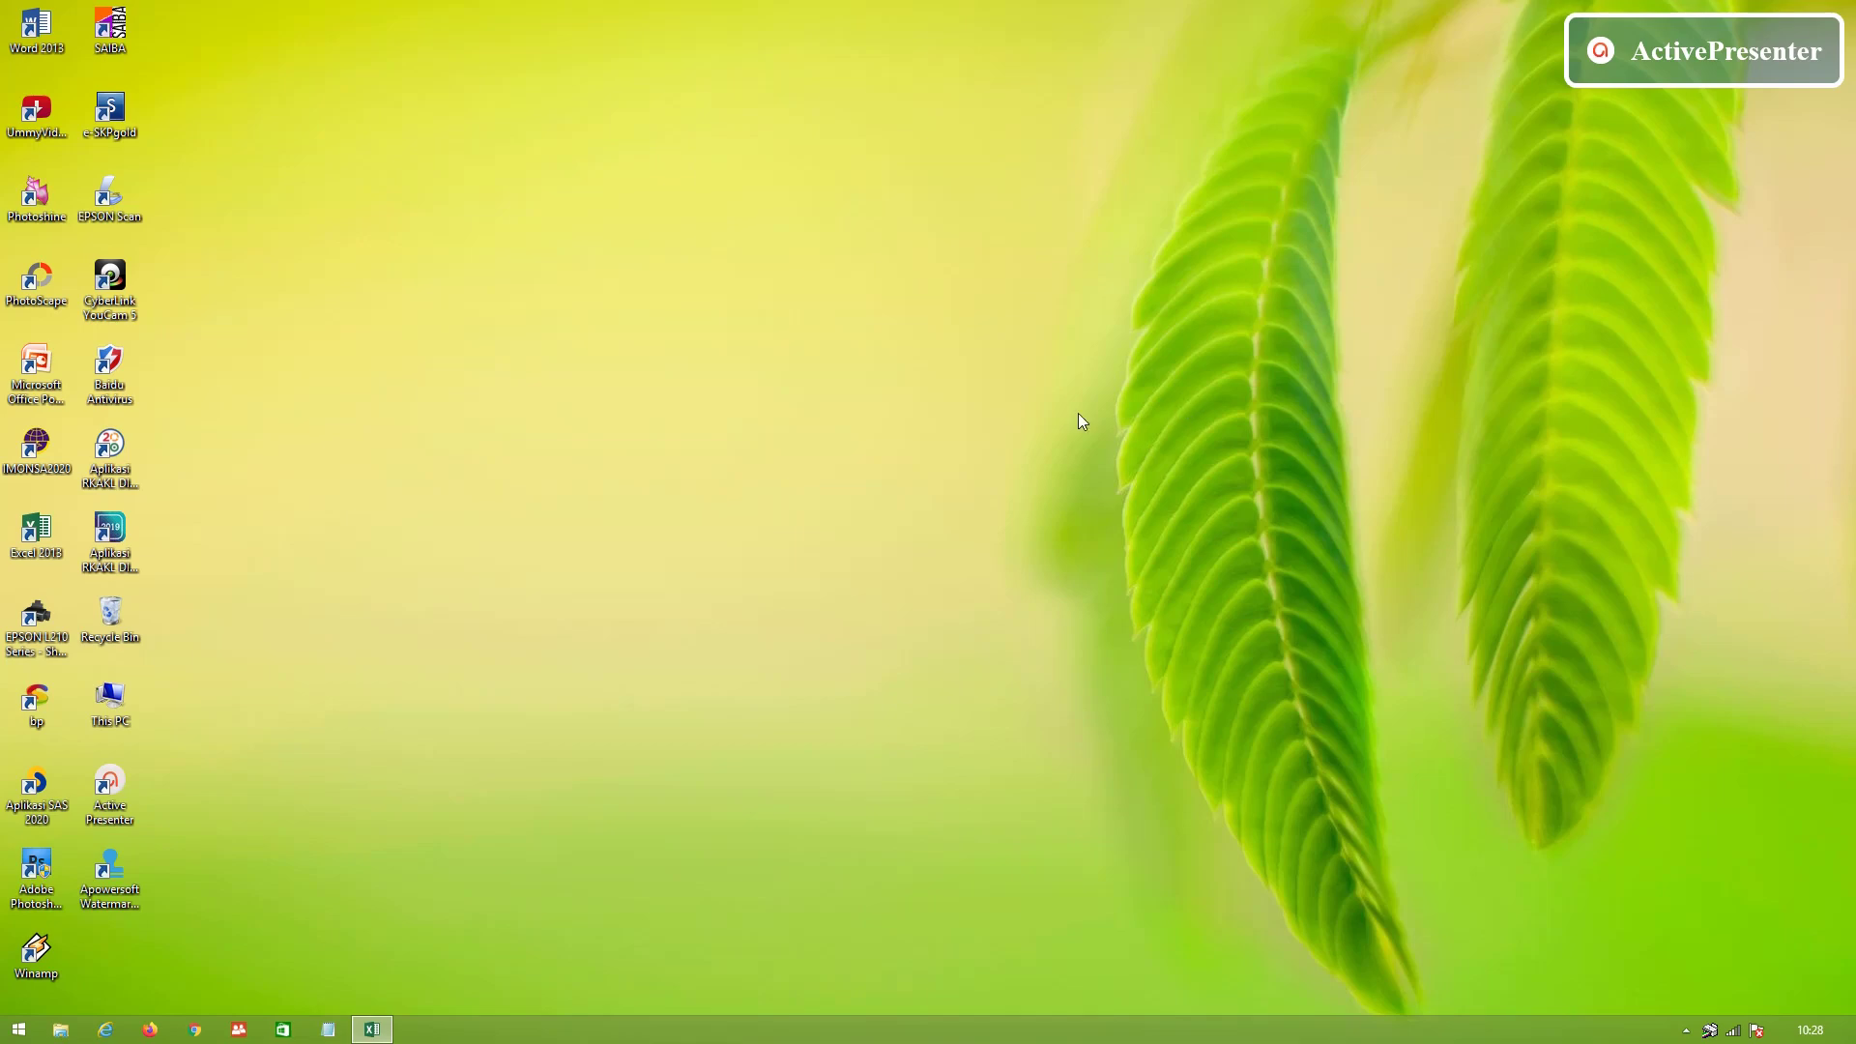
Switch to the TUTORIAL workbook in Excel and look at header row 1 on the KUNCI BARIS sheet
{"action": "left_click", "coordinate": [379, 1031]}
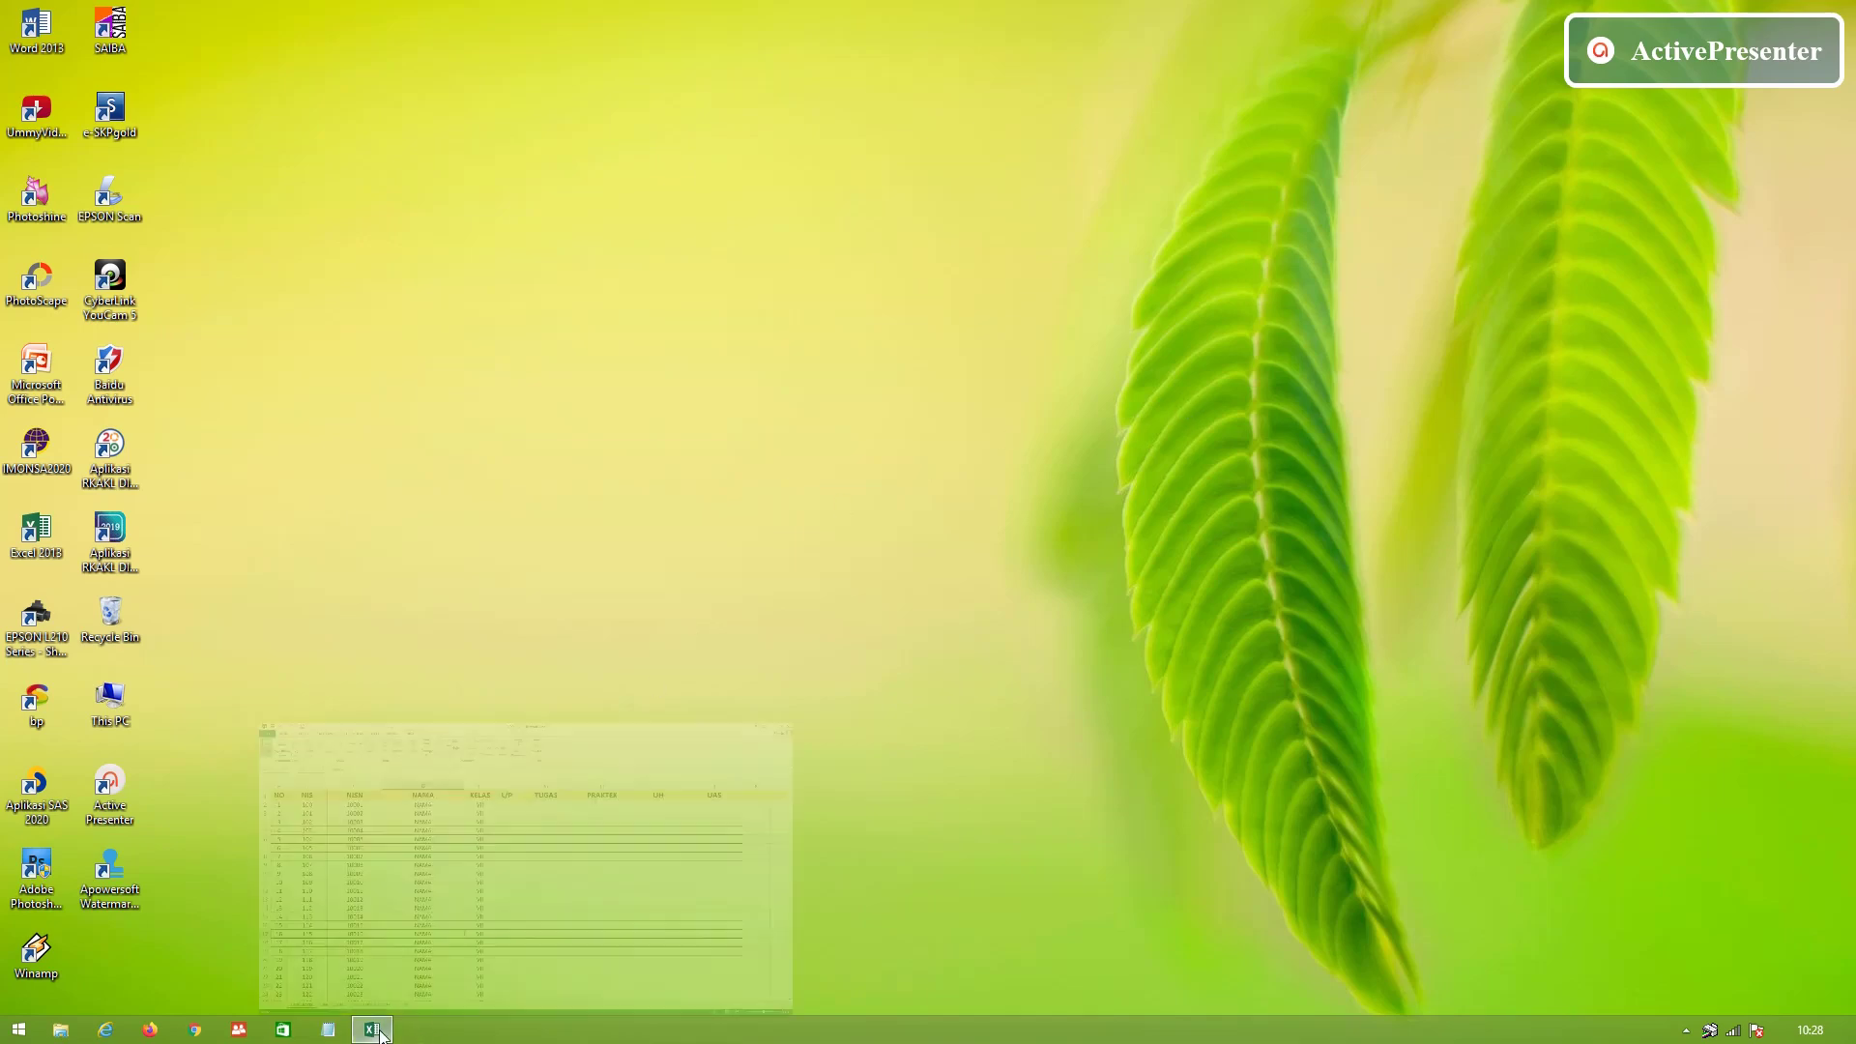
{"action": "left_click", "coordinate": [480, 702]}
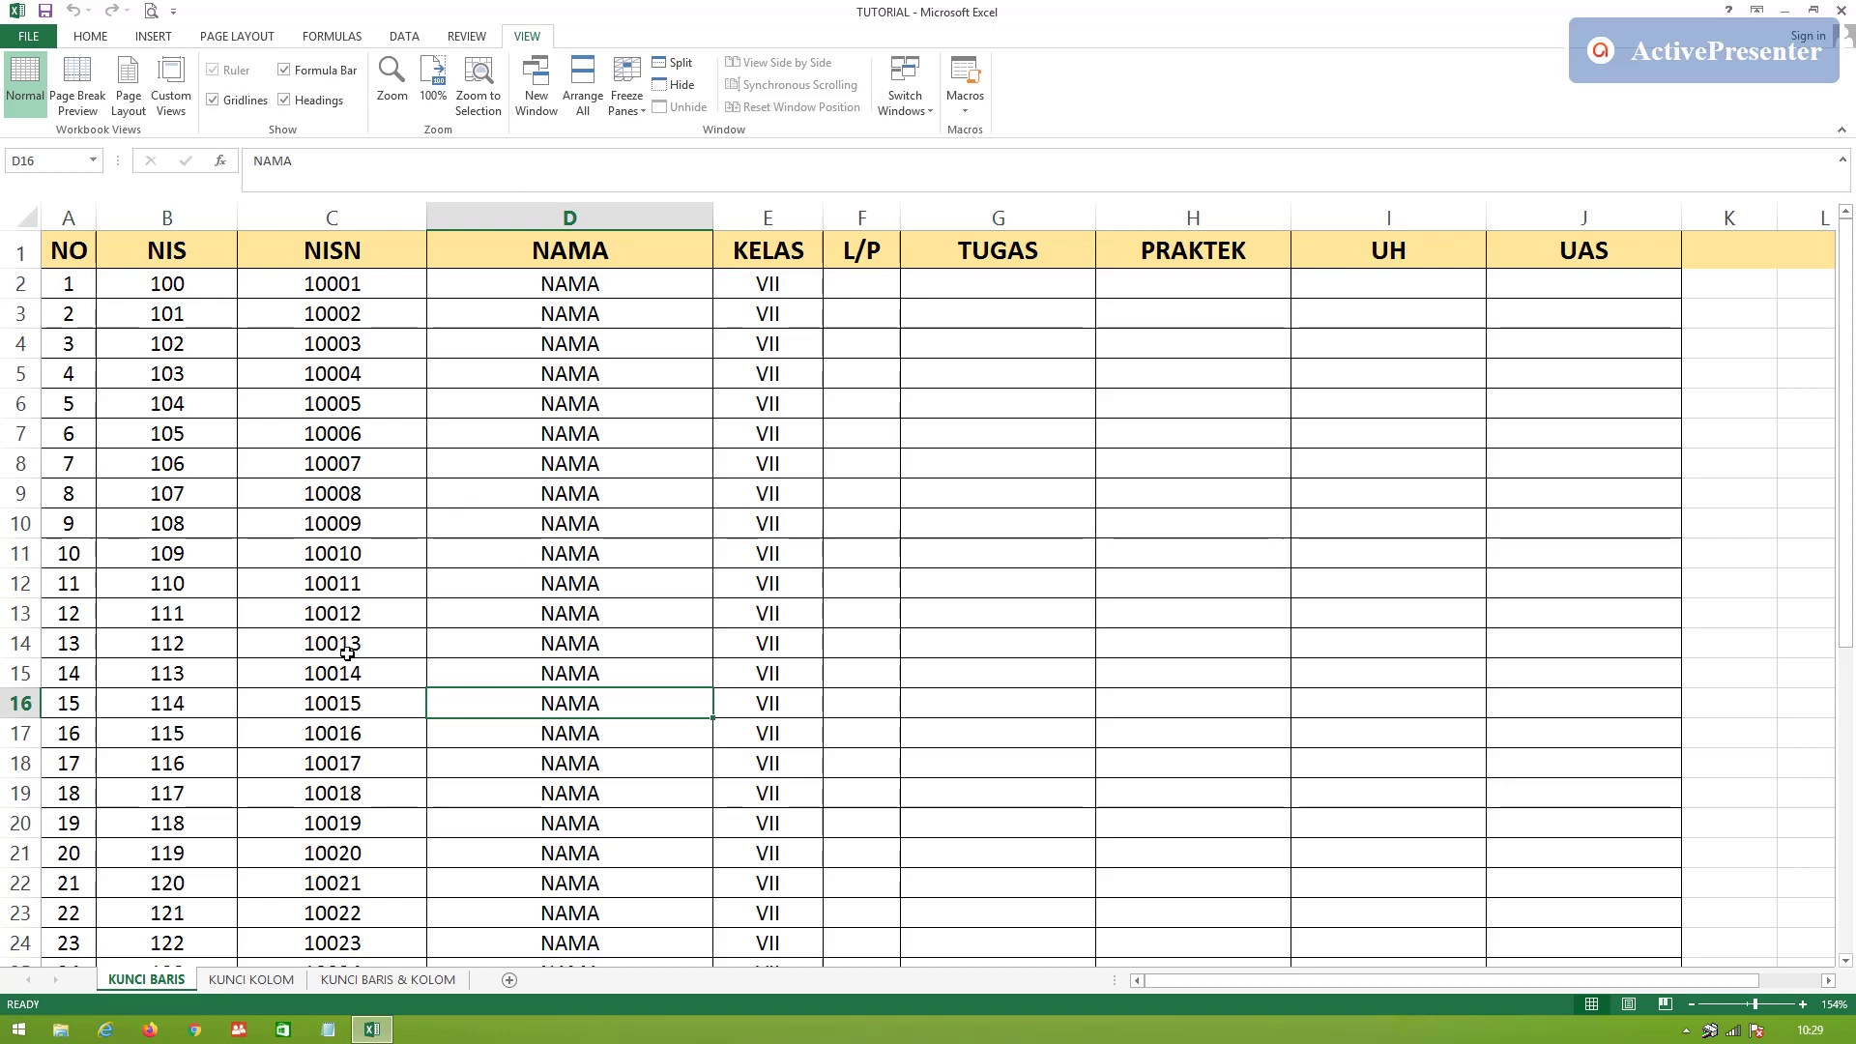
{"action": "left_click", "coordinate": [20, 251]}
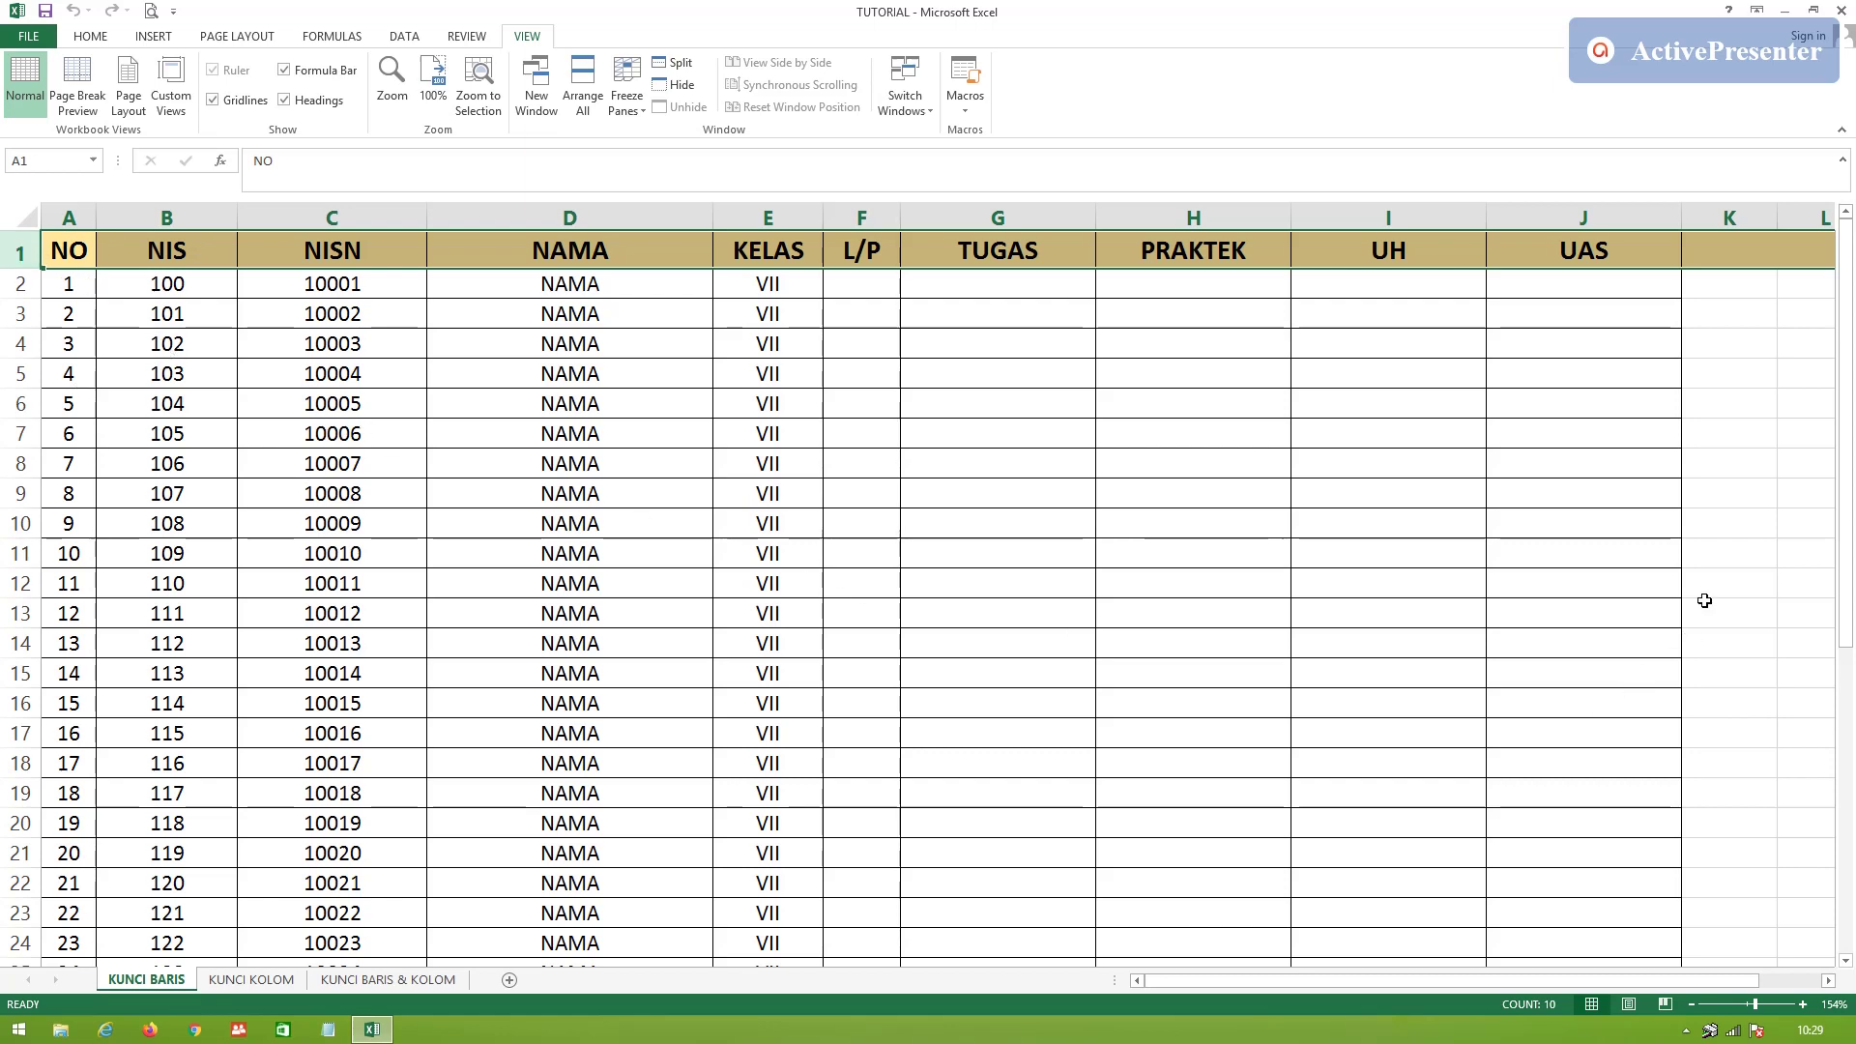
{"action": "left_click", "coordinate": [673, 491]}
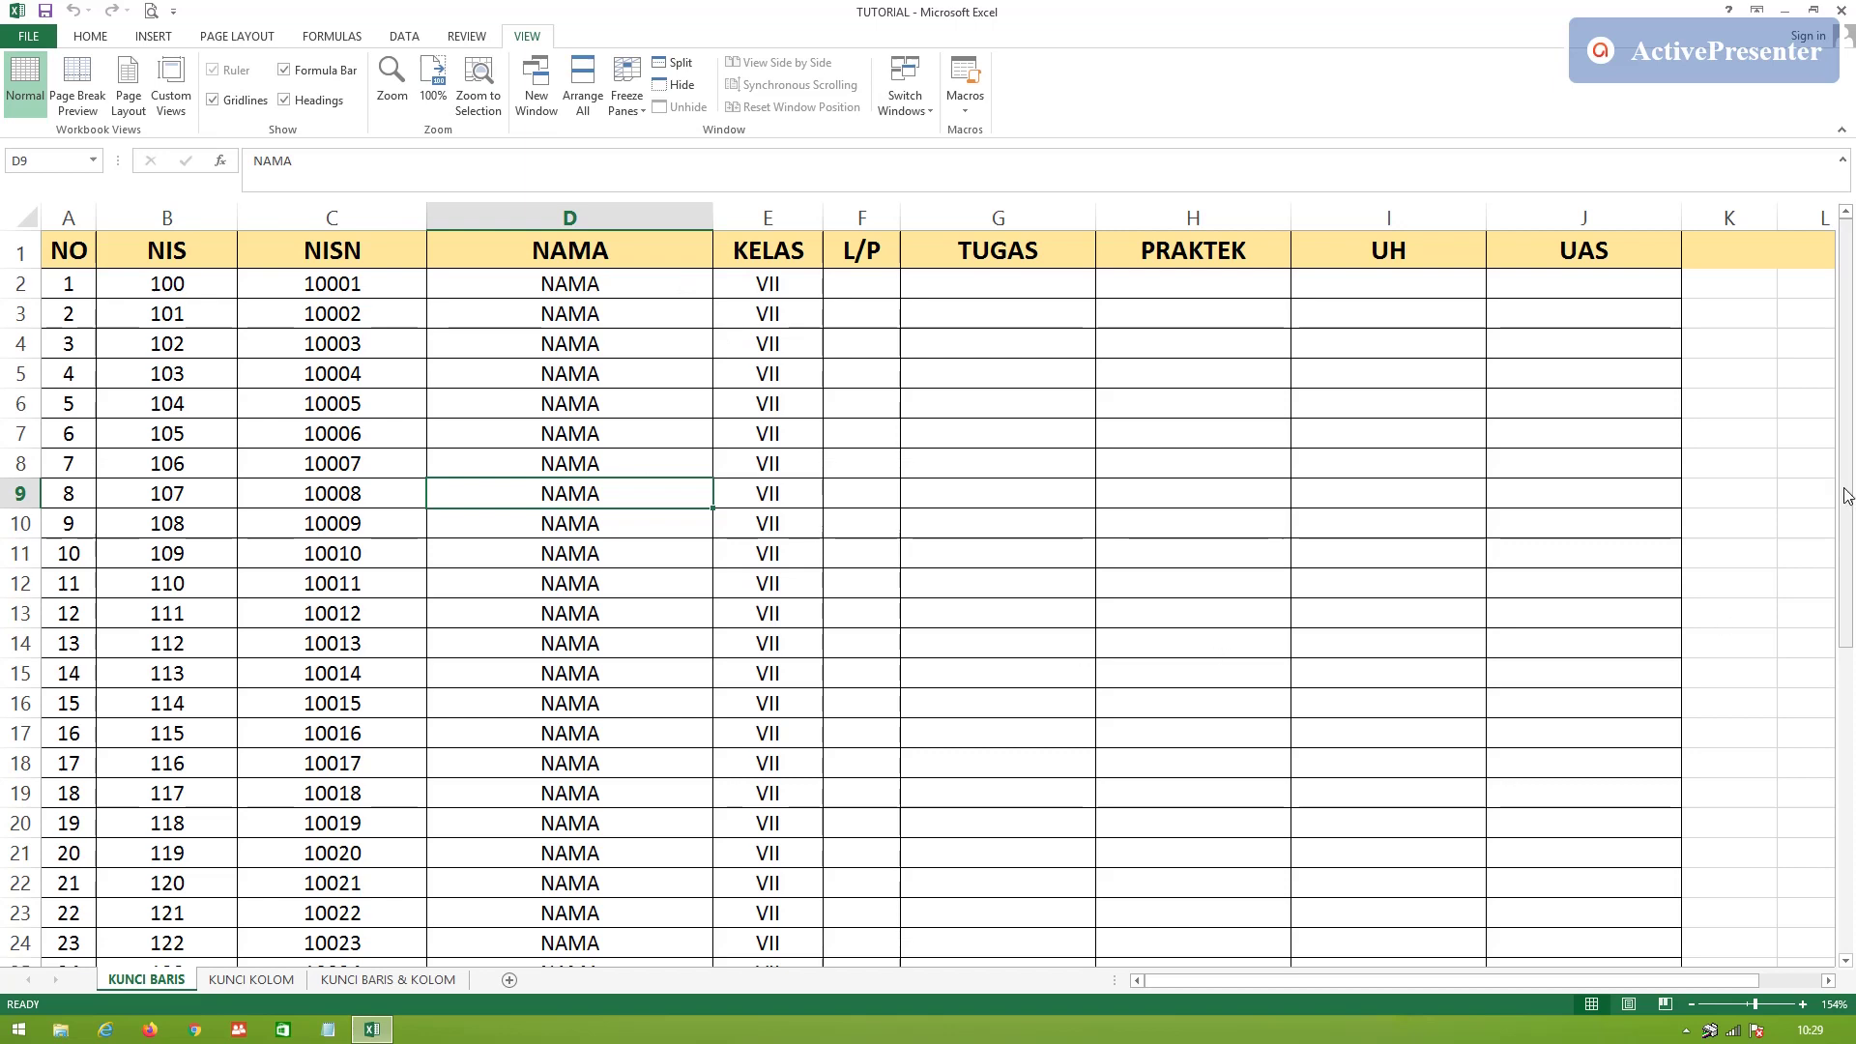
Examine how the header row behaves between the first and last student rows of the KUNCI BARIS table
{"action": "left_click_drag", "start_coordinate": [1846, 495], "coordinate": [1811, 824]}
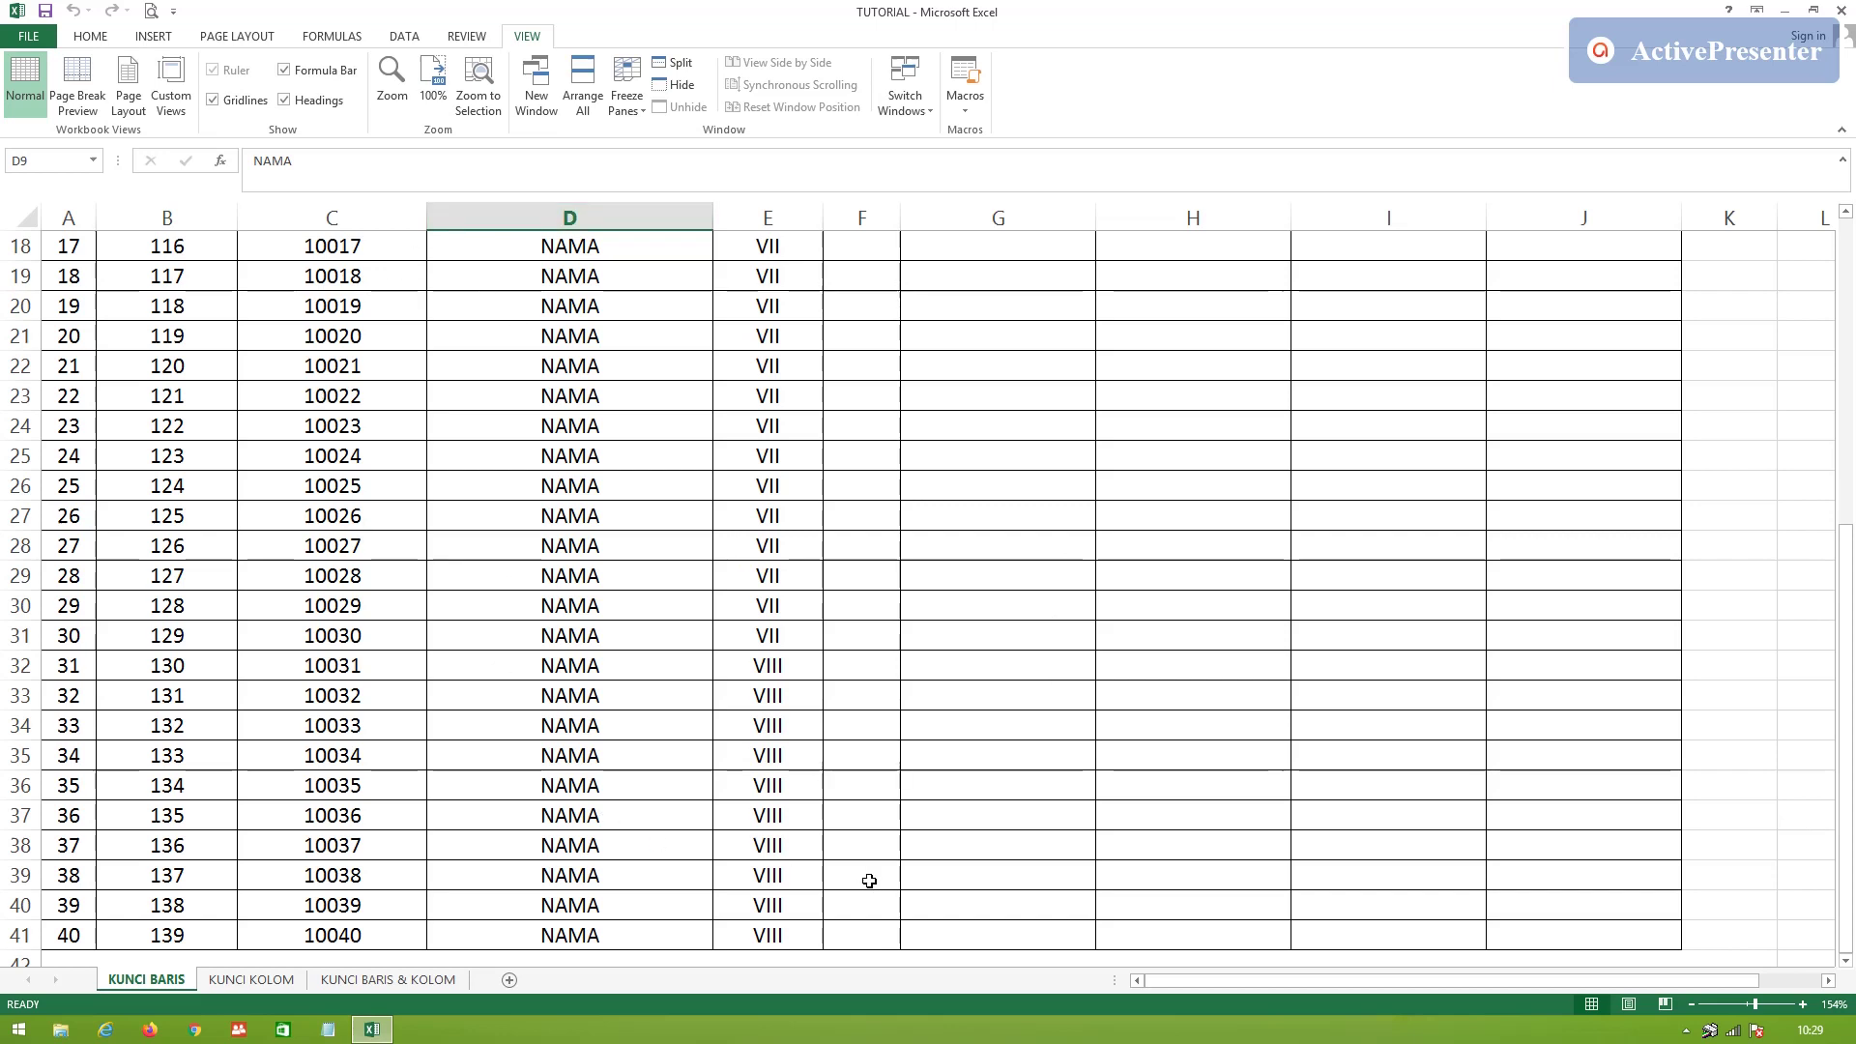
{"action": "left_click", "coordinate": [1054, 933]}
{"action": "left_click", "coordinate": [1150, 934]}
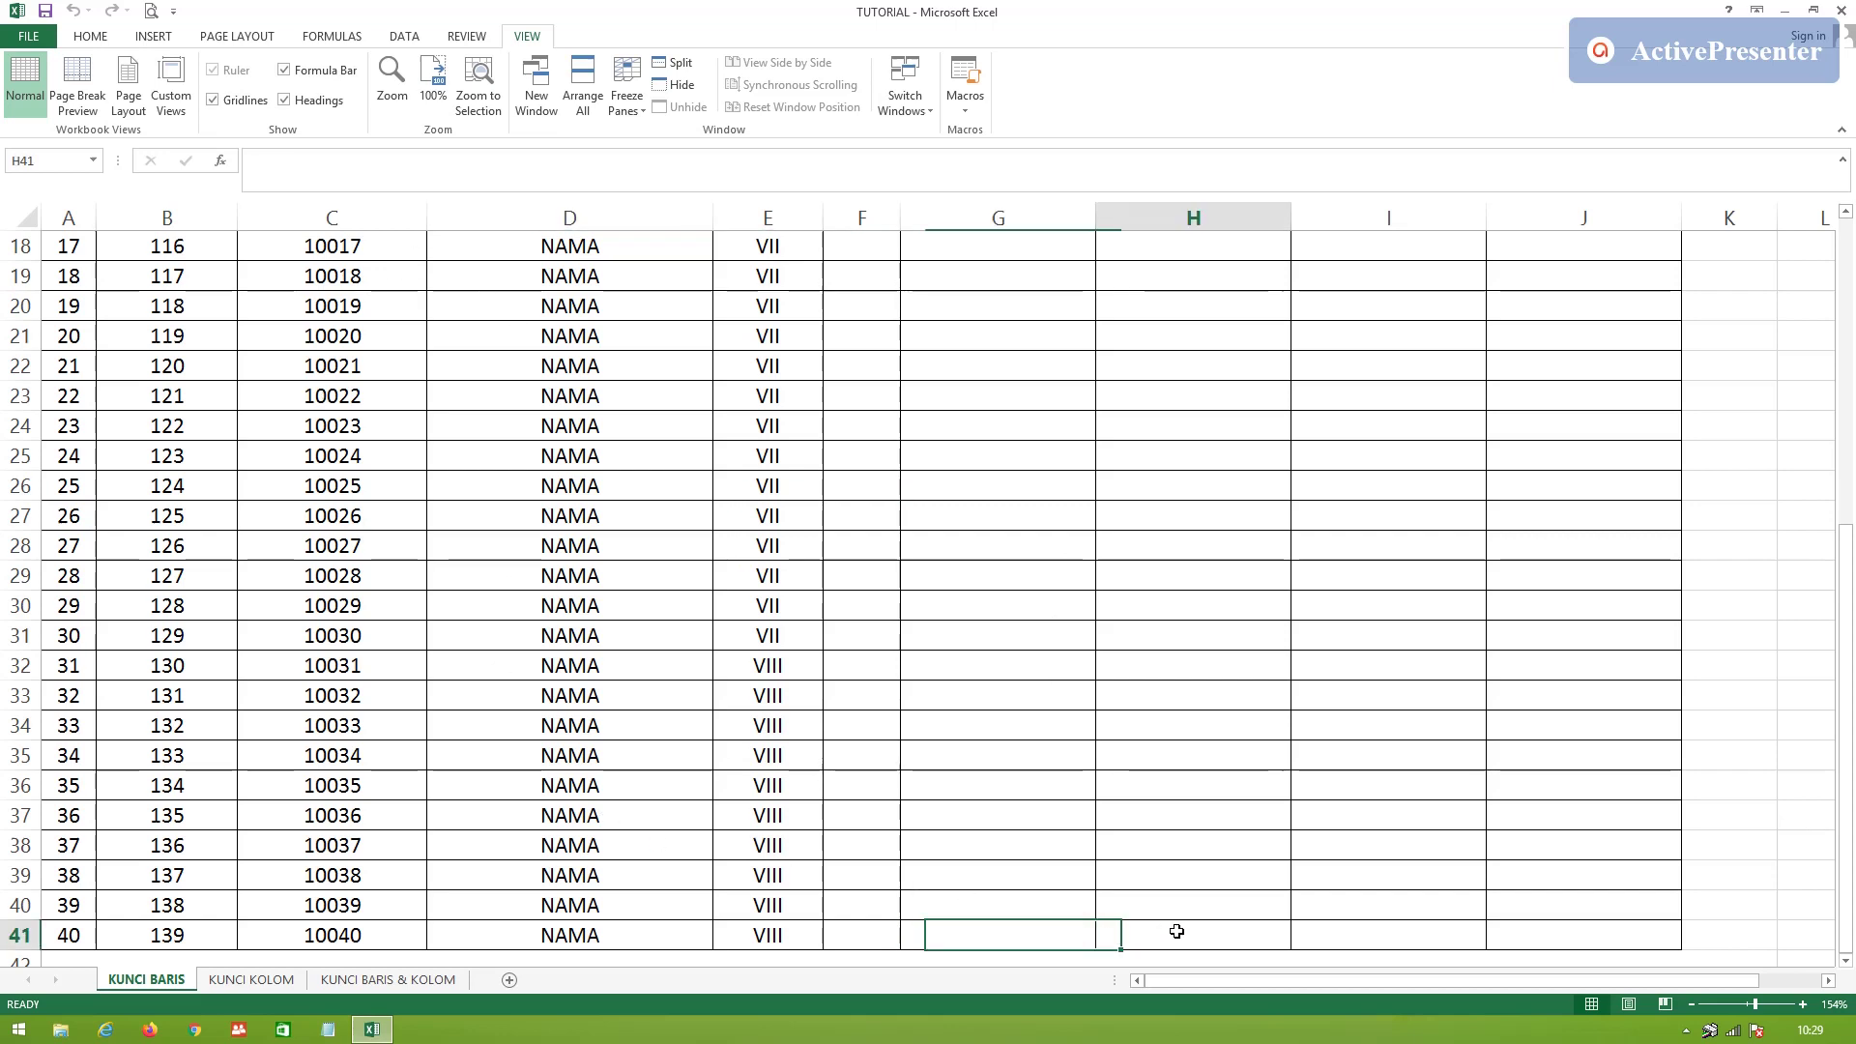
{"action": "left_click", "coordinate": [1399, 935]}
{"action": "left_click", "coordinate": [1543, 934]}
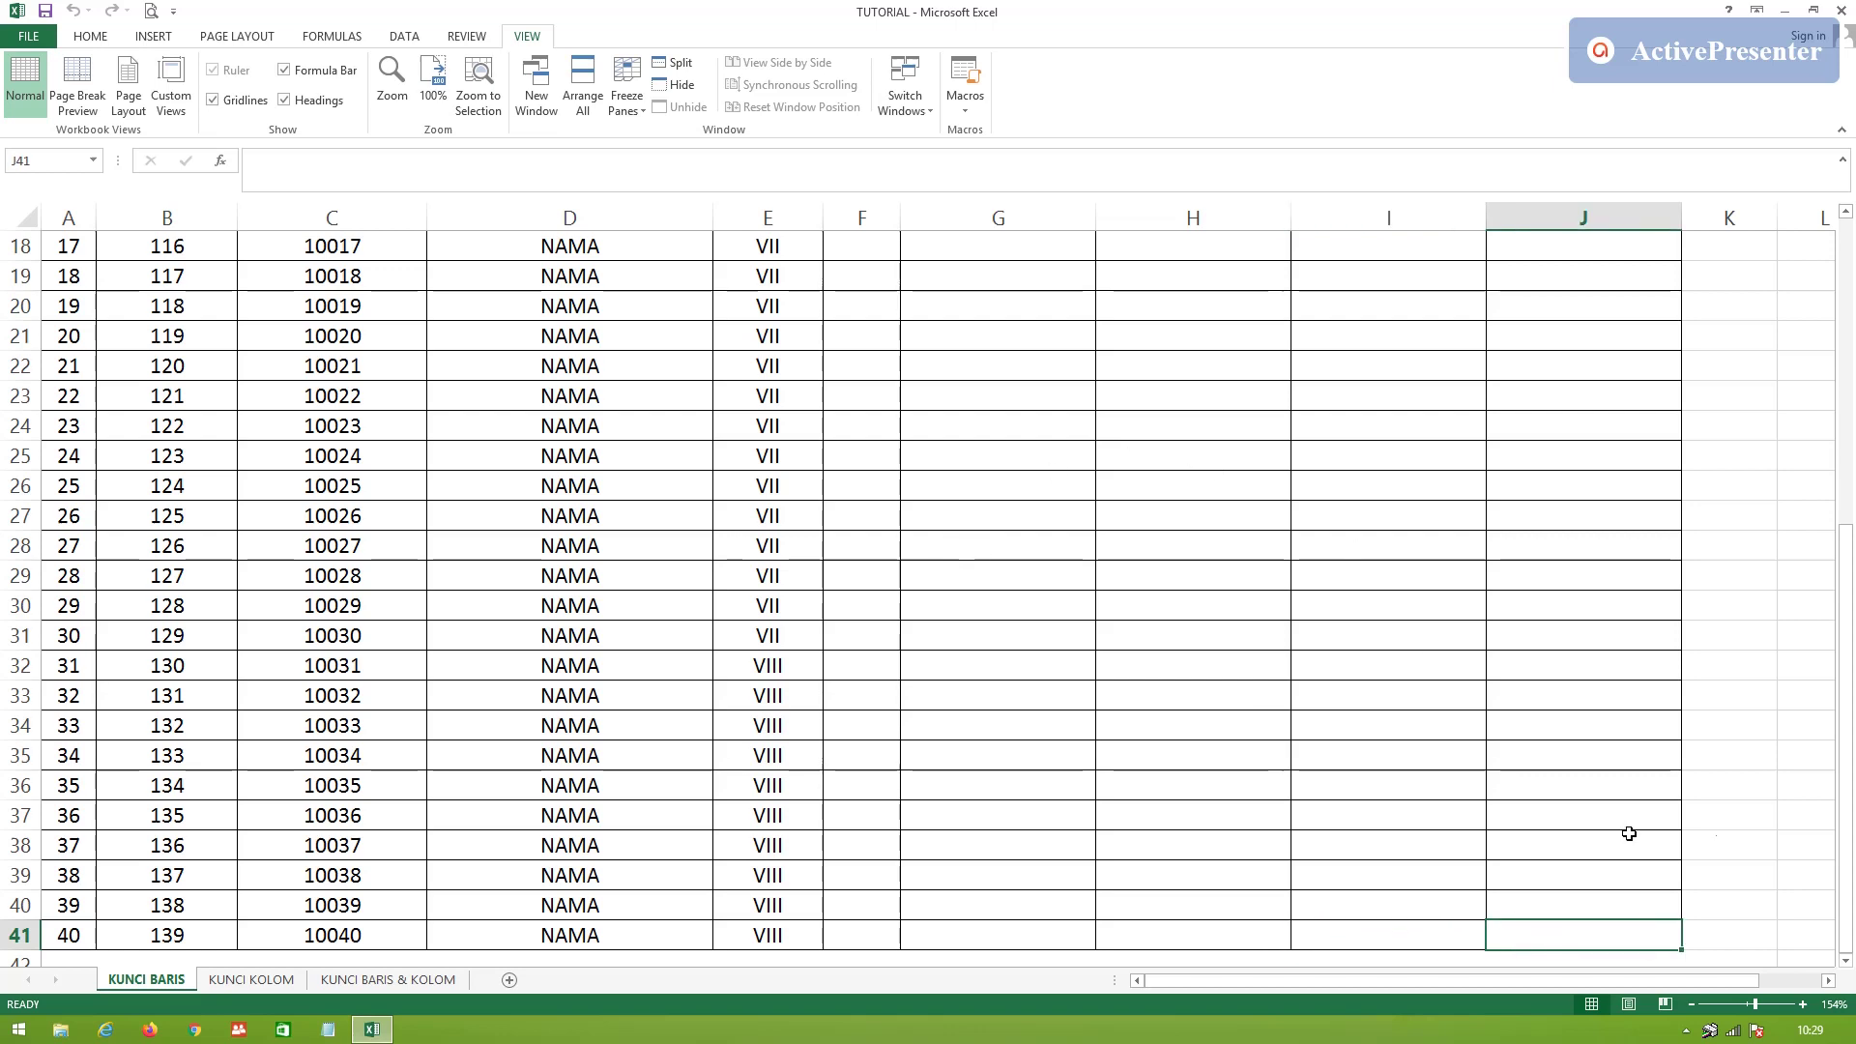
{"action": "mouse_move", "coordinate": [1847, 793]}
{"action": "left_mouse_down"}
{"action": "mouse_move", "coordinate": [1849, 750]}
{"action": "mouse_move", "coordinate": [1848, 793]}
{"action": "left_mouse_up"}
{"action": "left_click", "coordinate": [810, 912]}
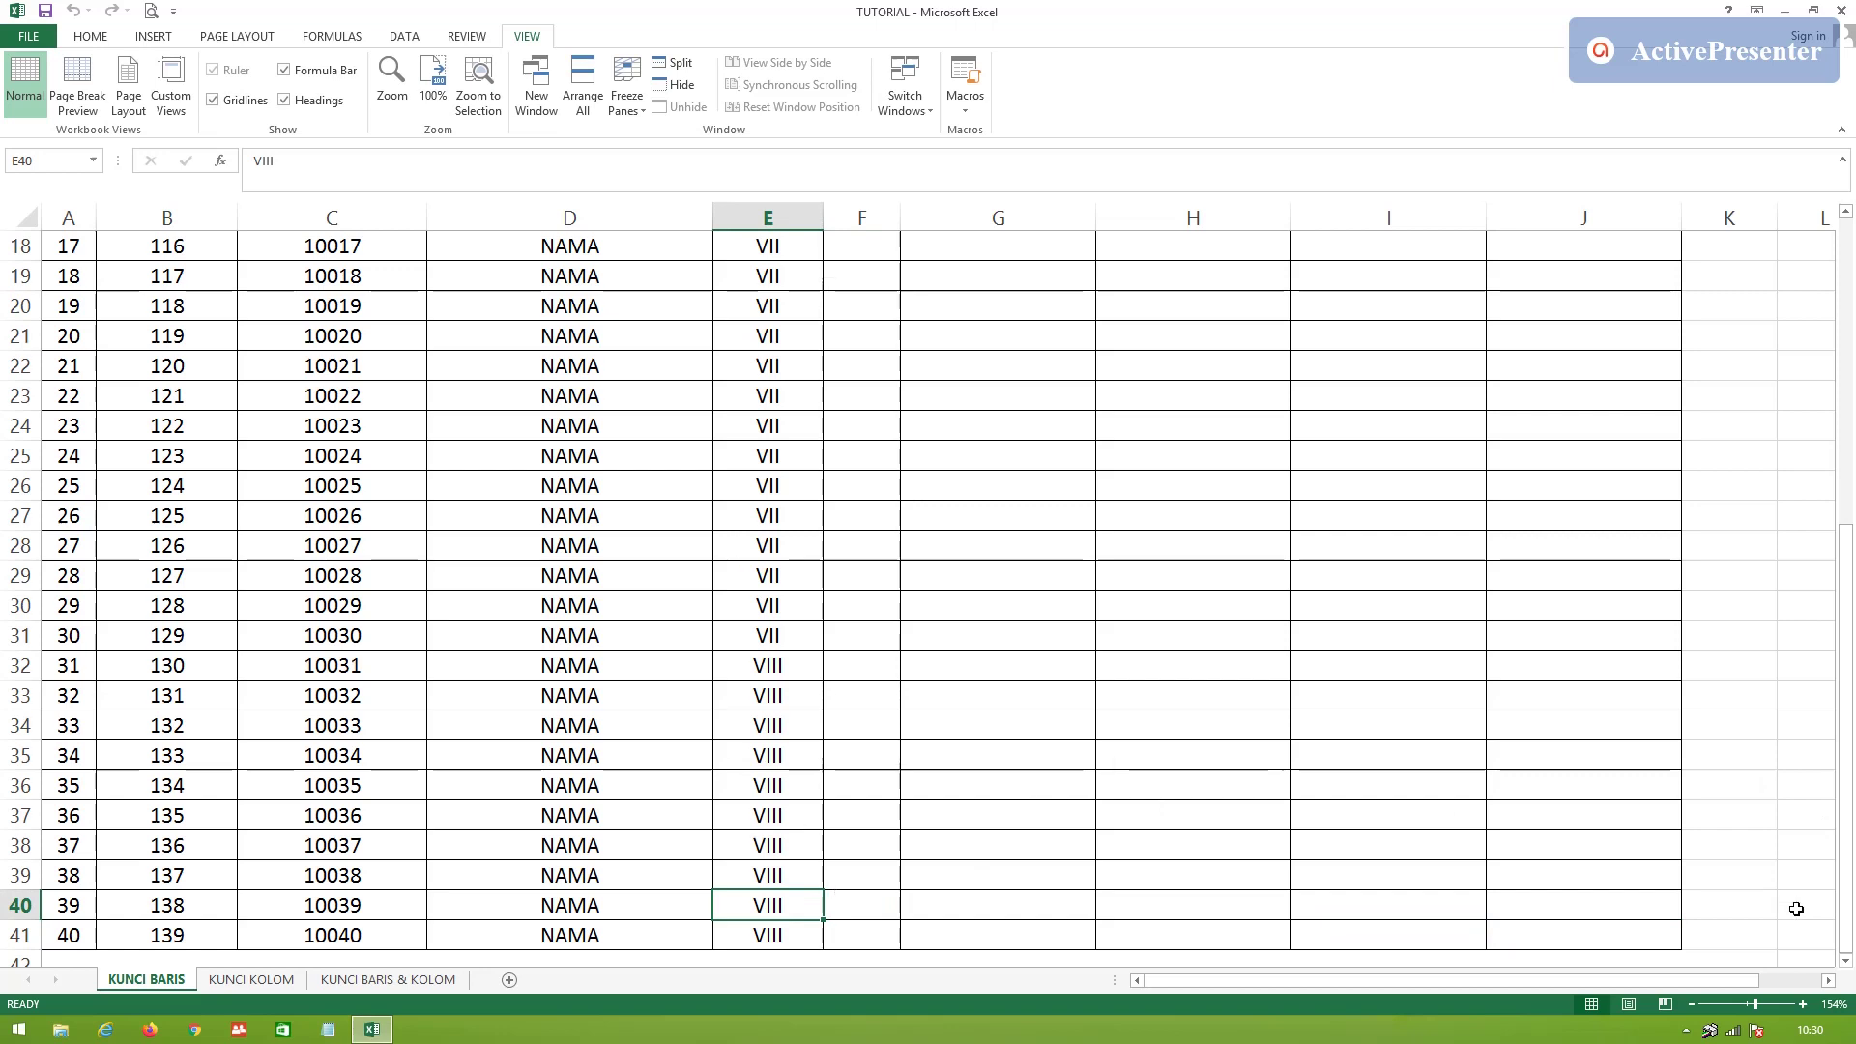
{"action": "left_click_drag", "start_coordinate": [1849, 870], "coordinate": [1842, 520]}
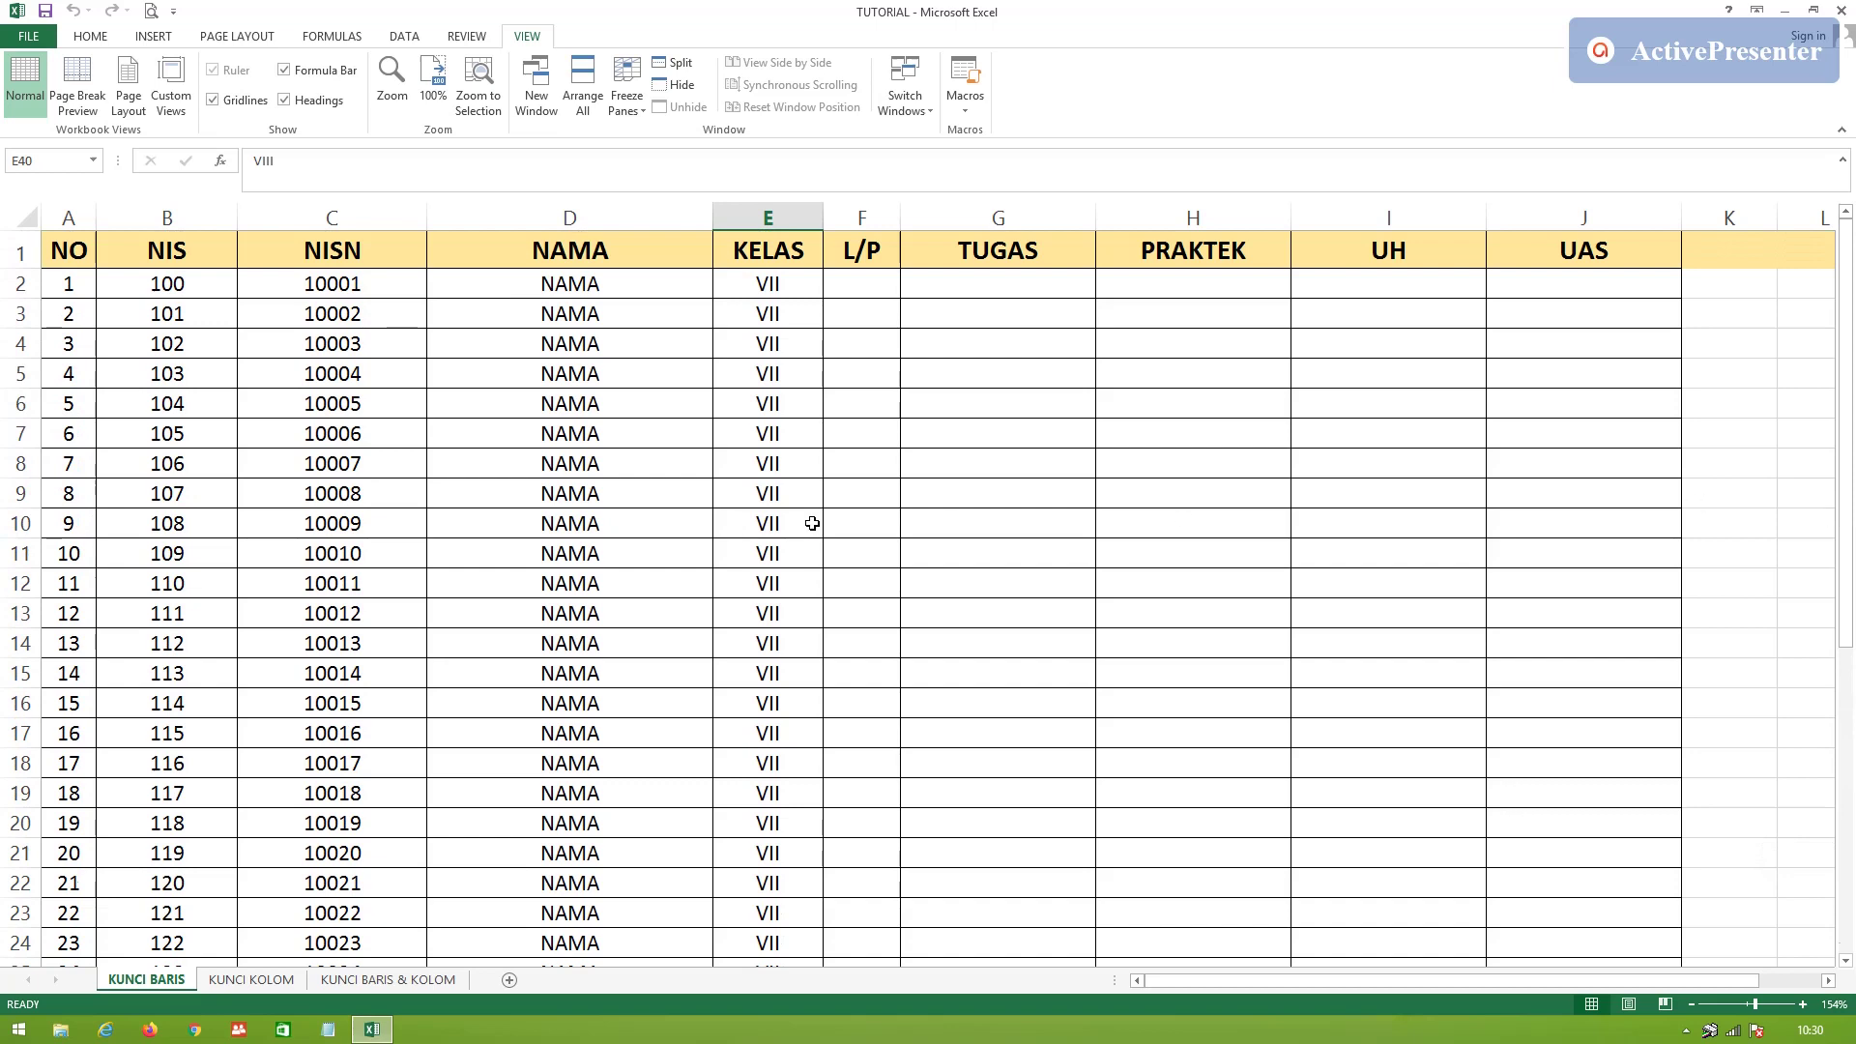
{"action": "left_click", "coordinate": [397, 428]}
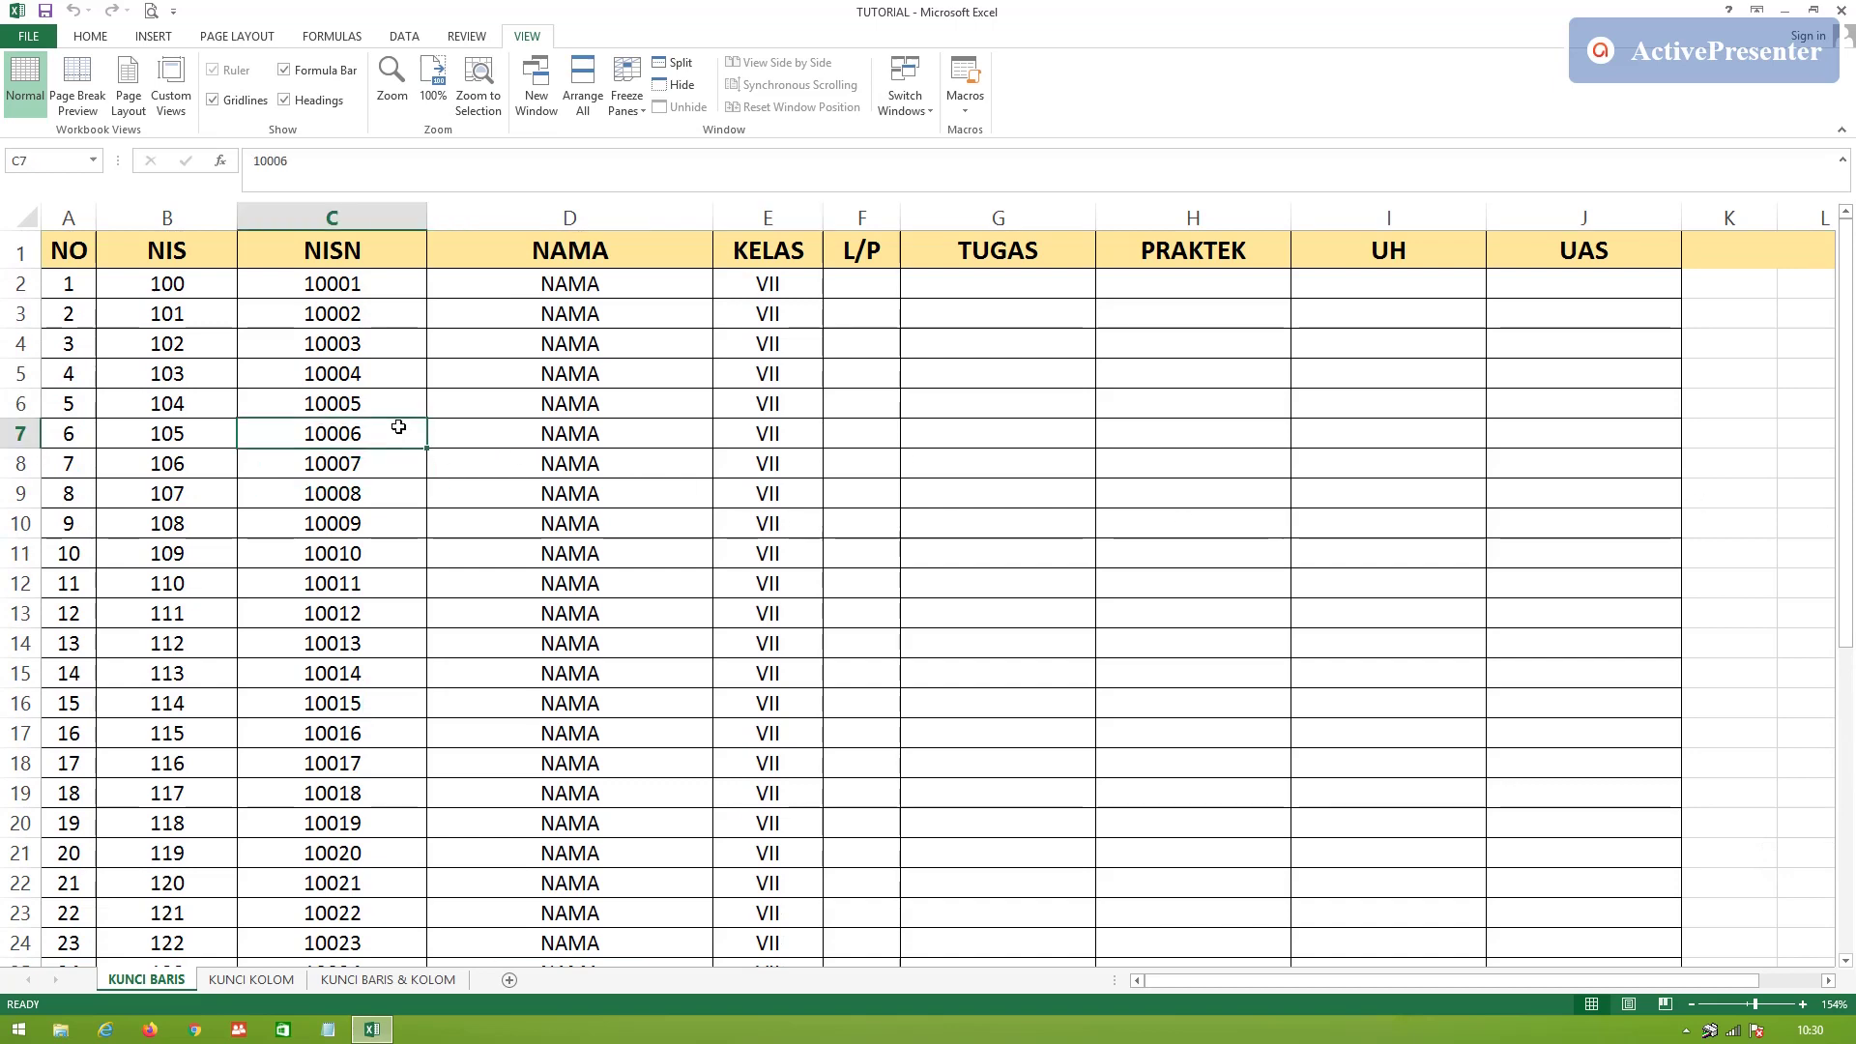
Freeze the panes above row 2 on the KUNCI BARIS sheet to lock the header row
{"action": "left_click", "coordinate": [64, 254]}
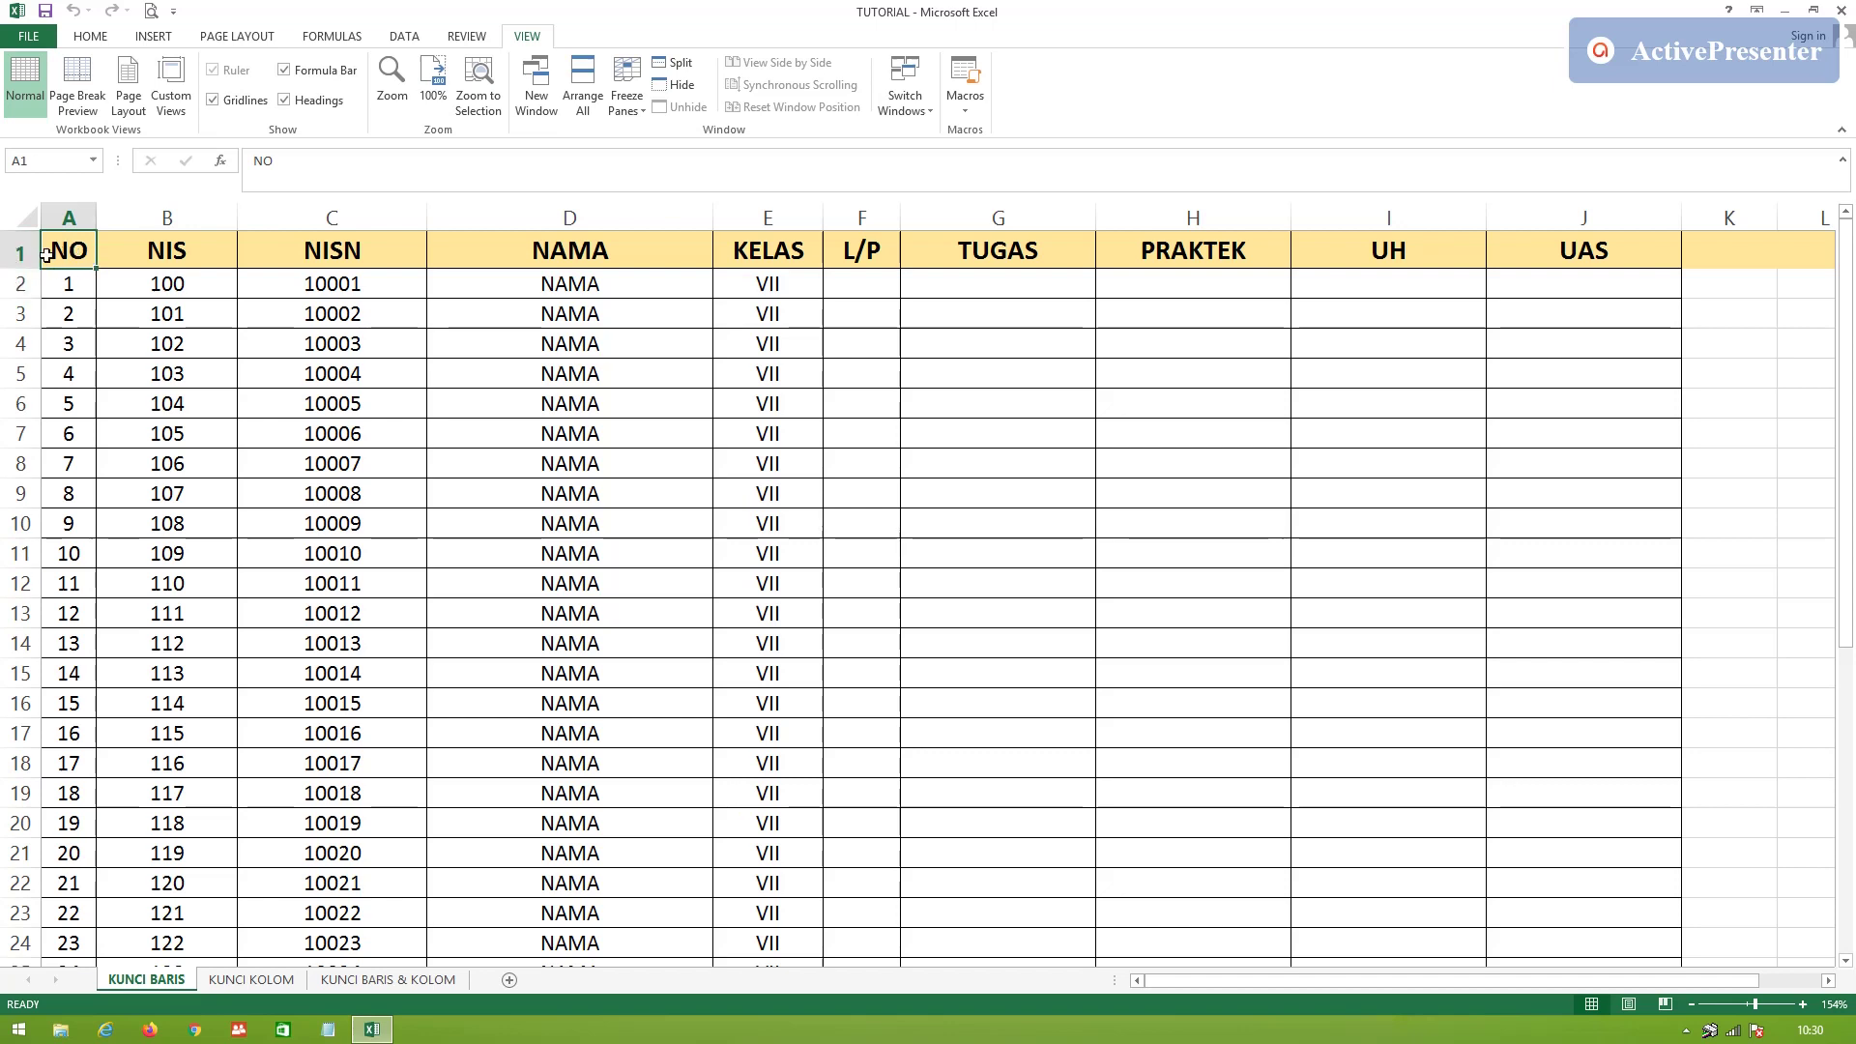
{"action": "left_click", "coordinate": [23, 286]}
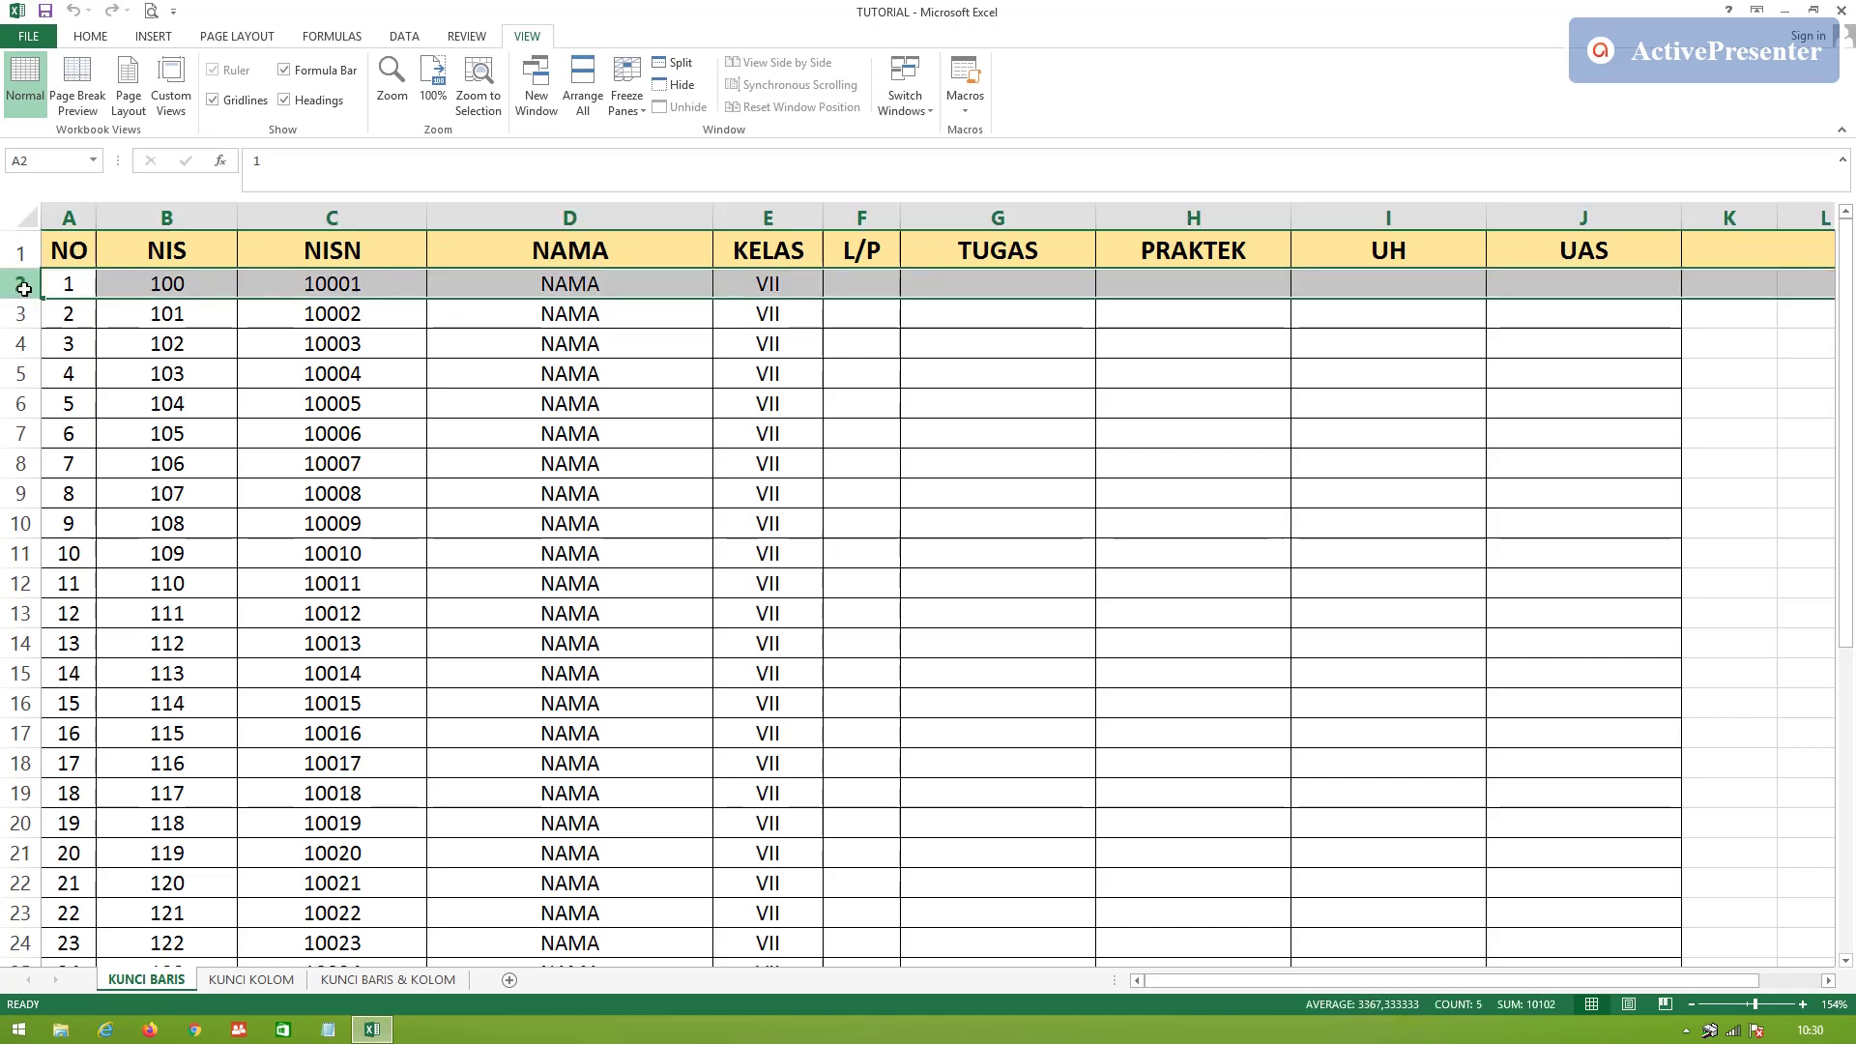
{"action": "left_click", "coordinate": [104, 38]}
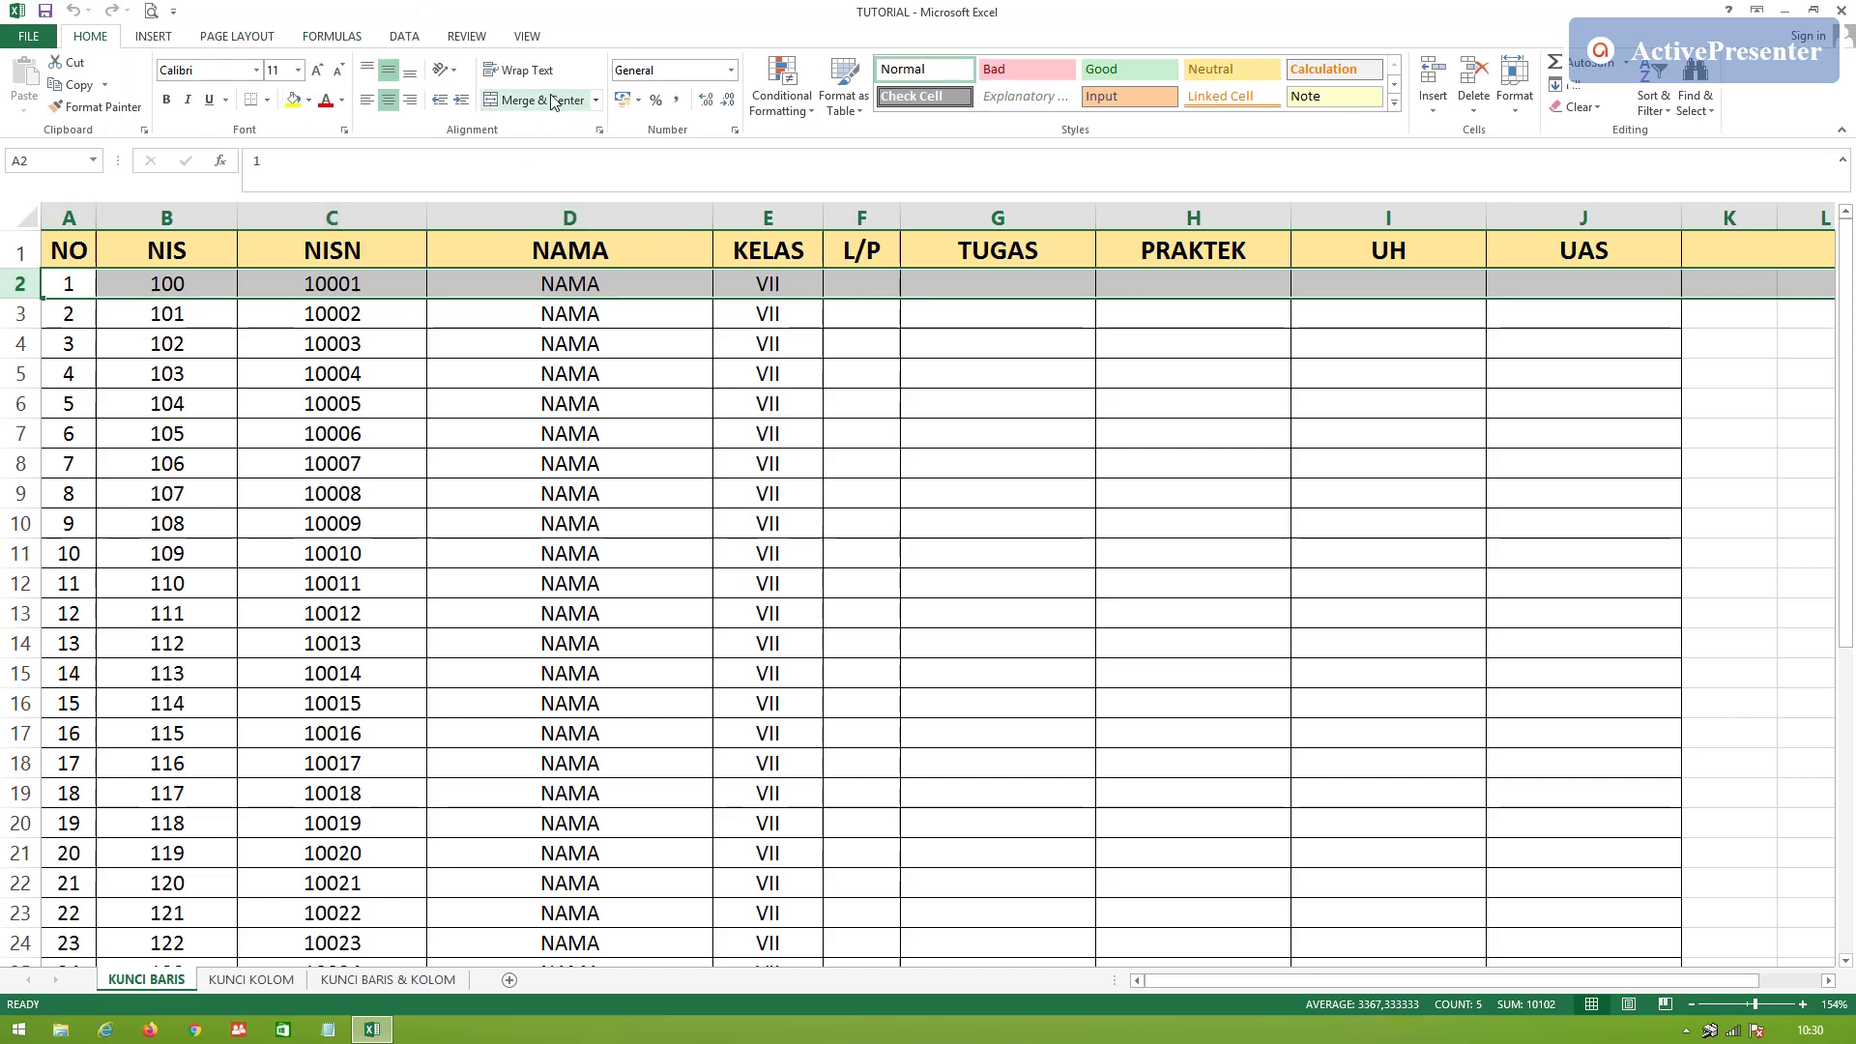
{"action": "left_click", "coordinate": [529, 40]}
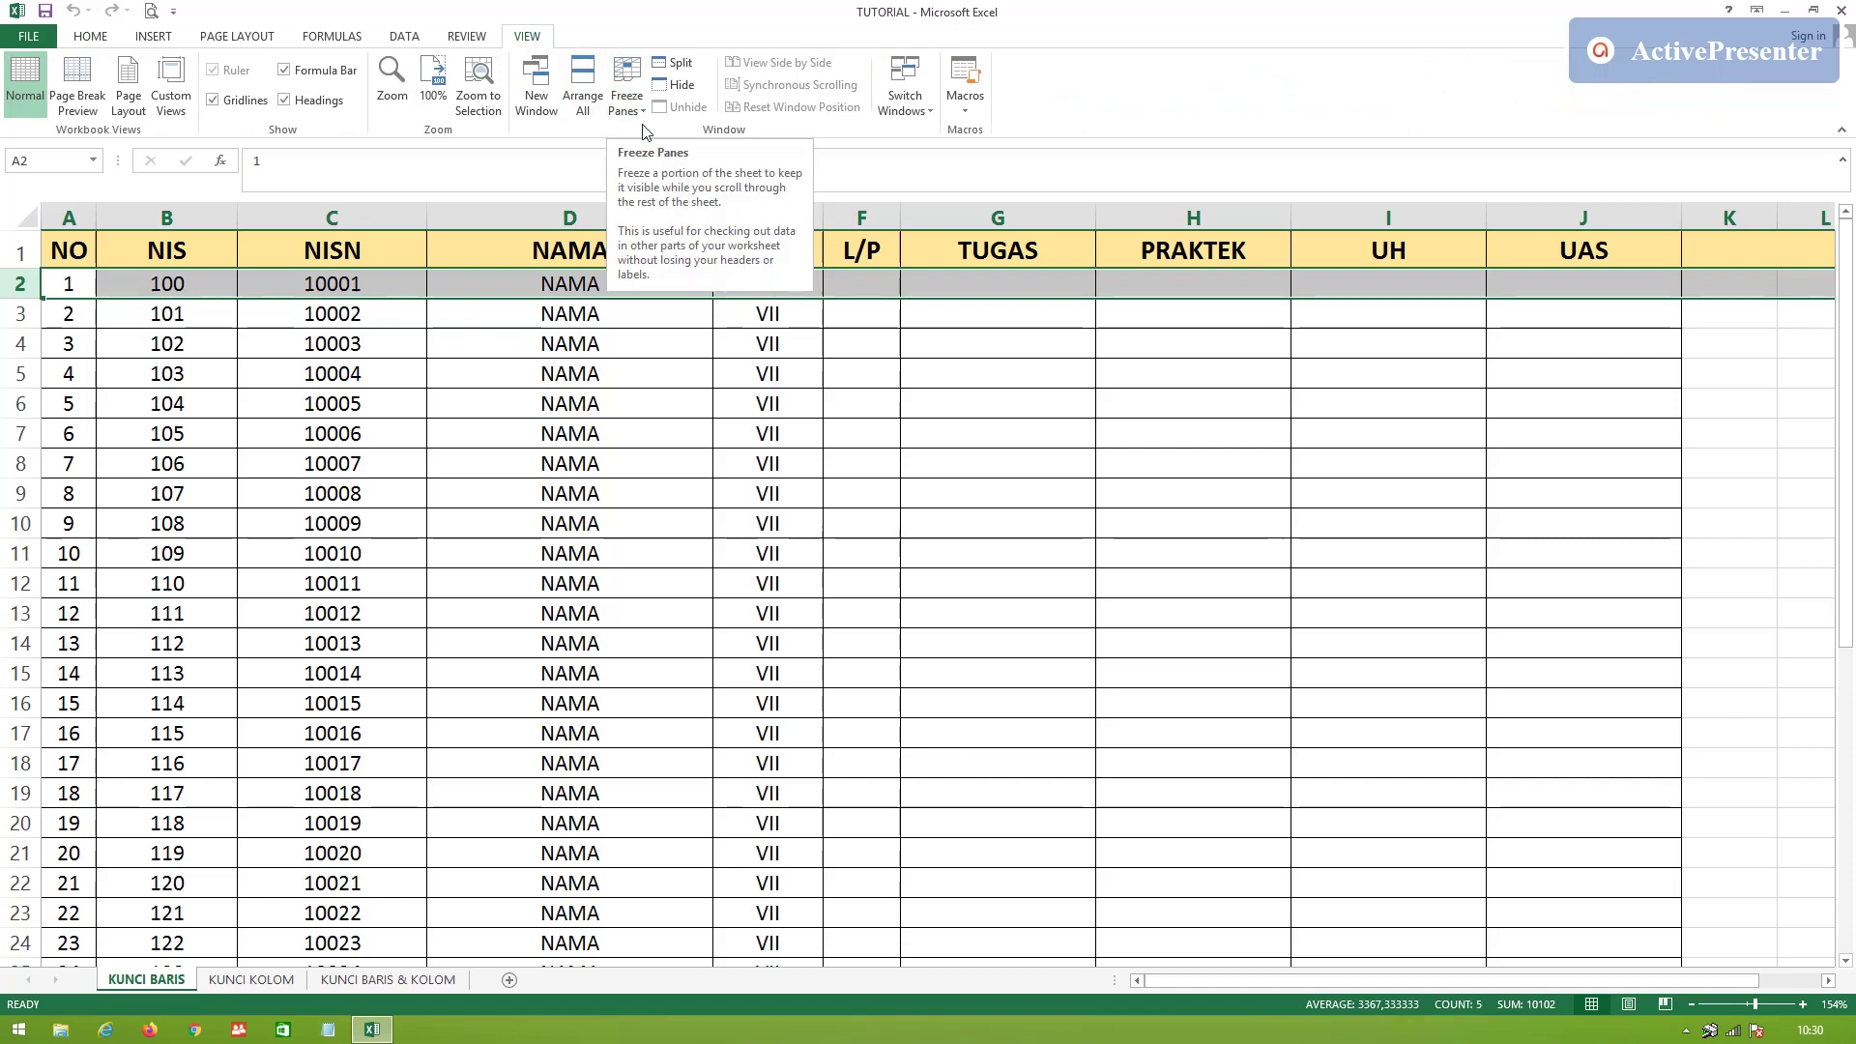
{"action": "left_click", "coordinate": [627, 96]}
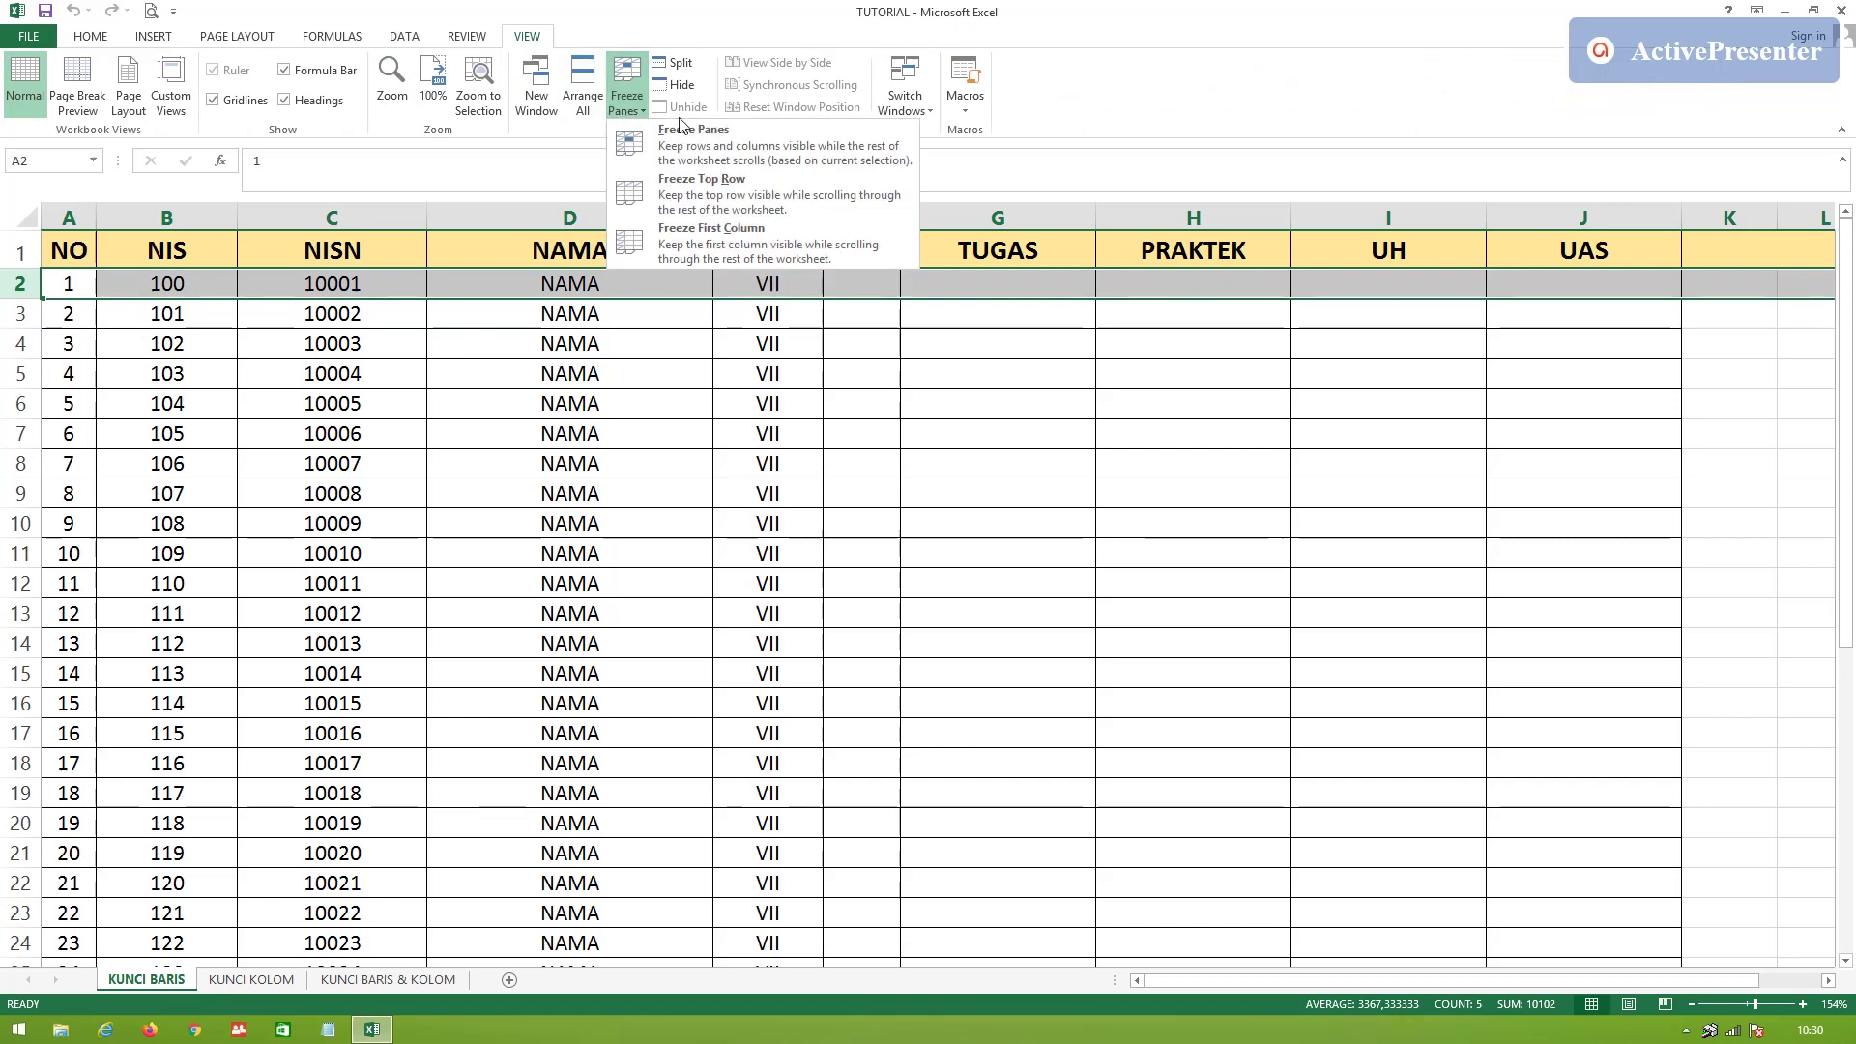
{"action": "left_click", "coordinate": [712, 137]}
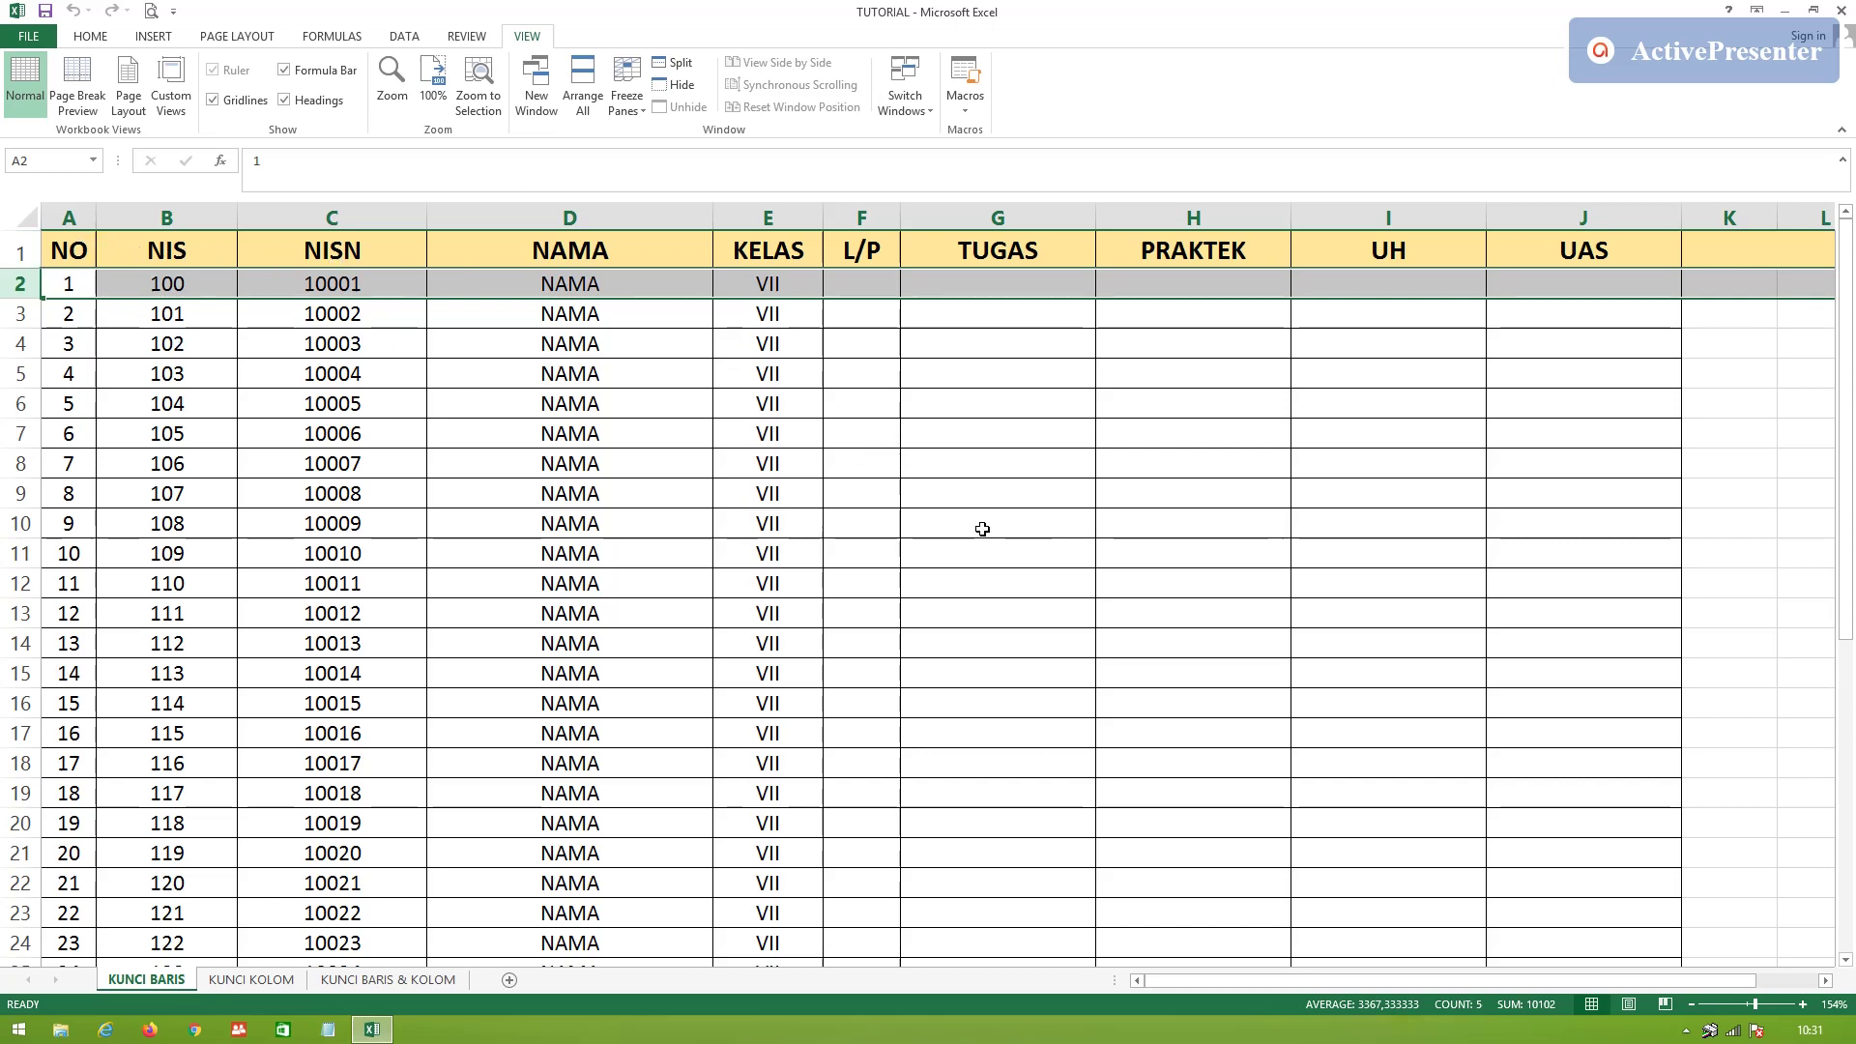
Check the frozen header row by moving down the NAMA column past the table's end and returning to the first rows
{"action": "left_click", "coordinate": [527, 859]}
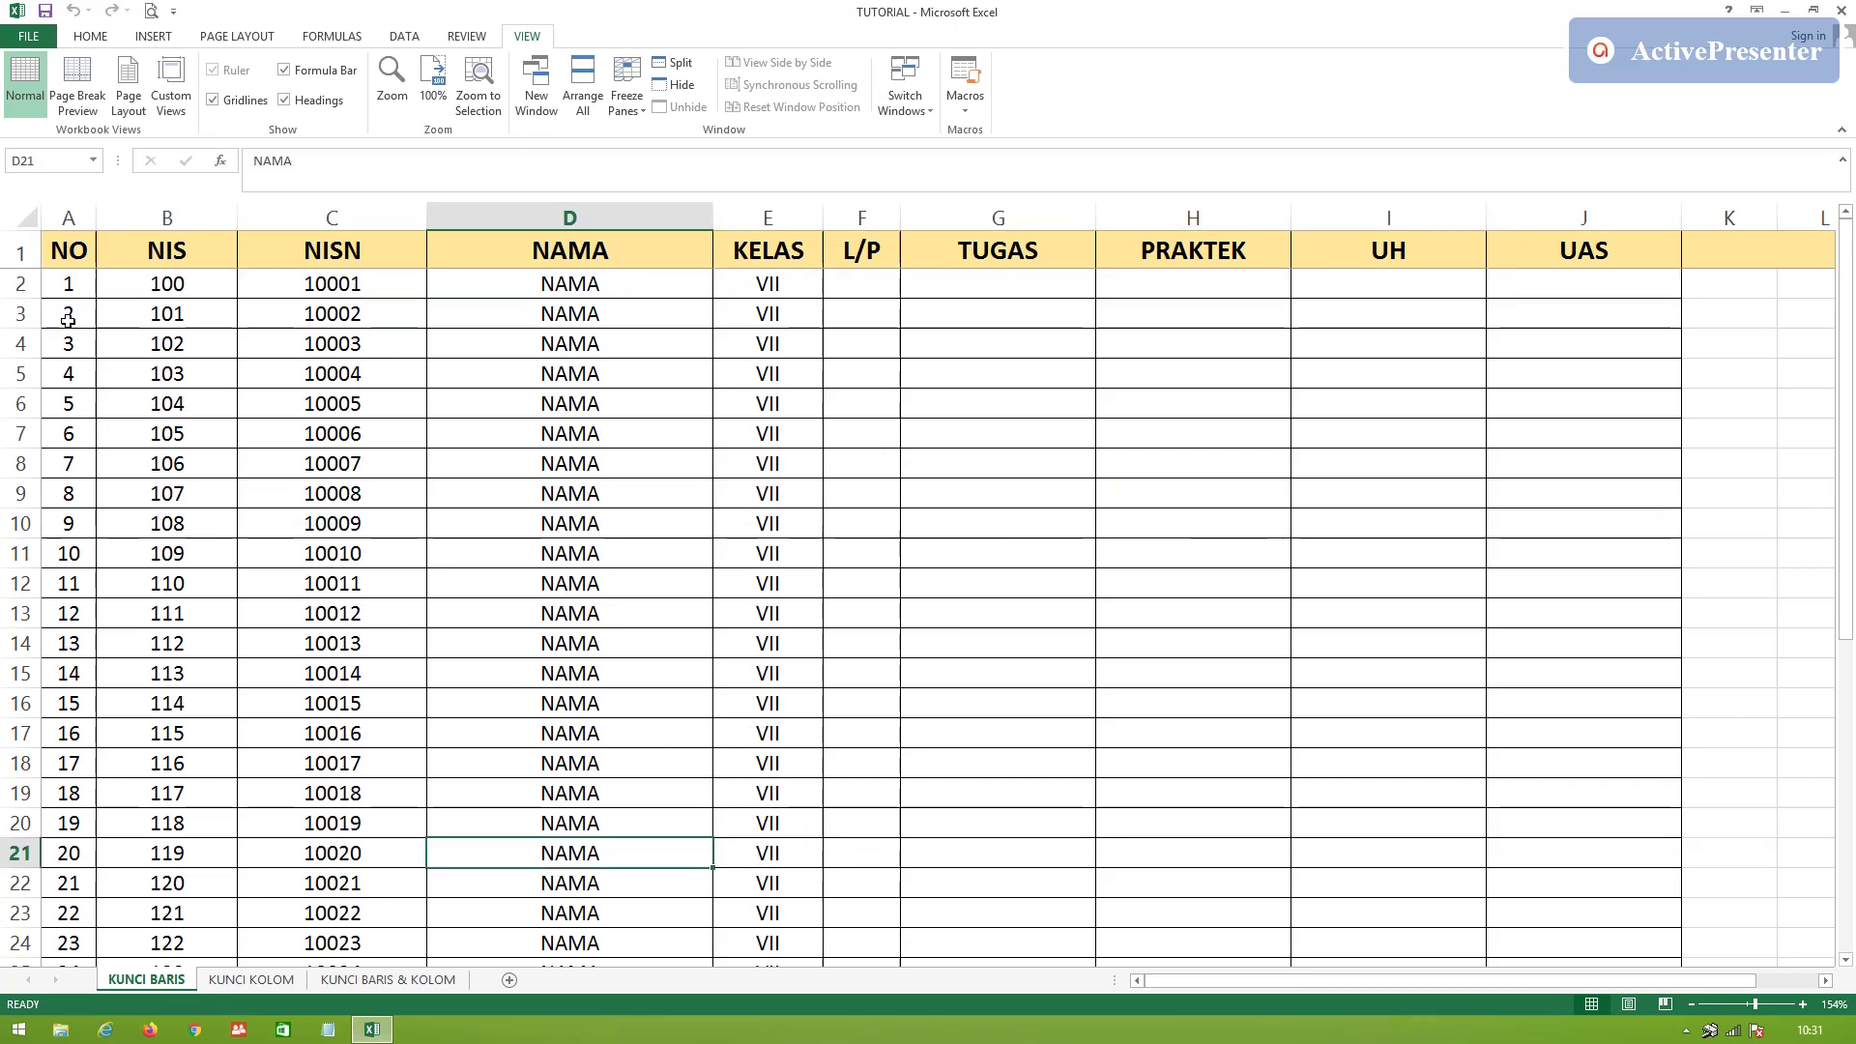
{"action": "key", "text": "Down"}
{"action": "key", "text": "Down"}
{"action": "key", "text": "Down"}
{"action": "key", "text": "Down"}
{"action": "key", "text": "Down"}
{"action": "key", "text": "Down"}
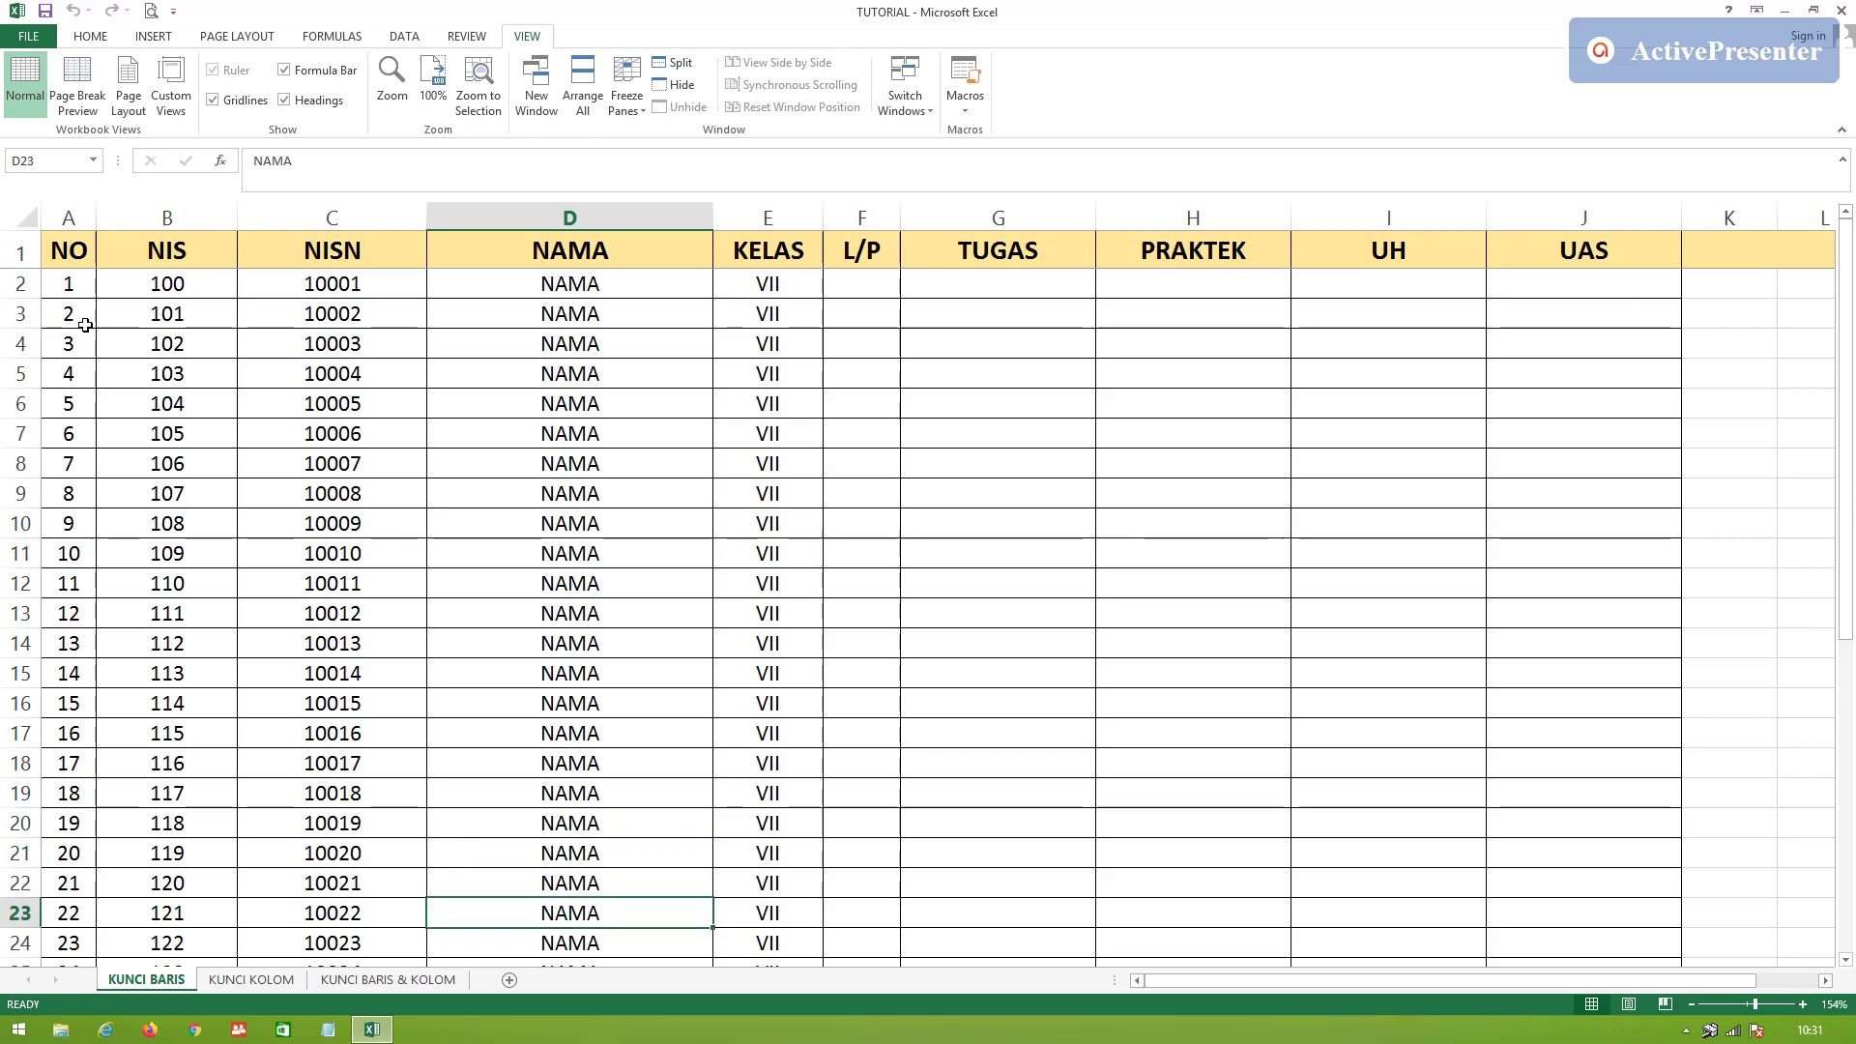
{"action": "key", "text": "Down"}
{"action": "key", "text": "Down"}
{"action": "key", "text": "Down"}
{"action": "key", "text": "Down"}
{"action": "key", "text": "Down"}
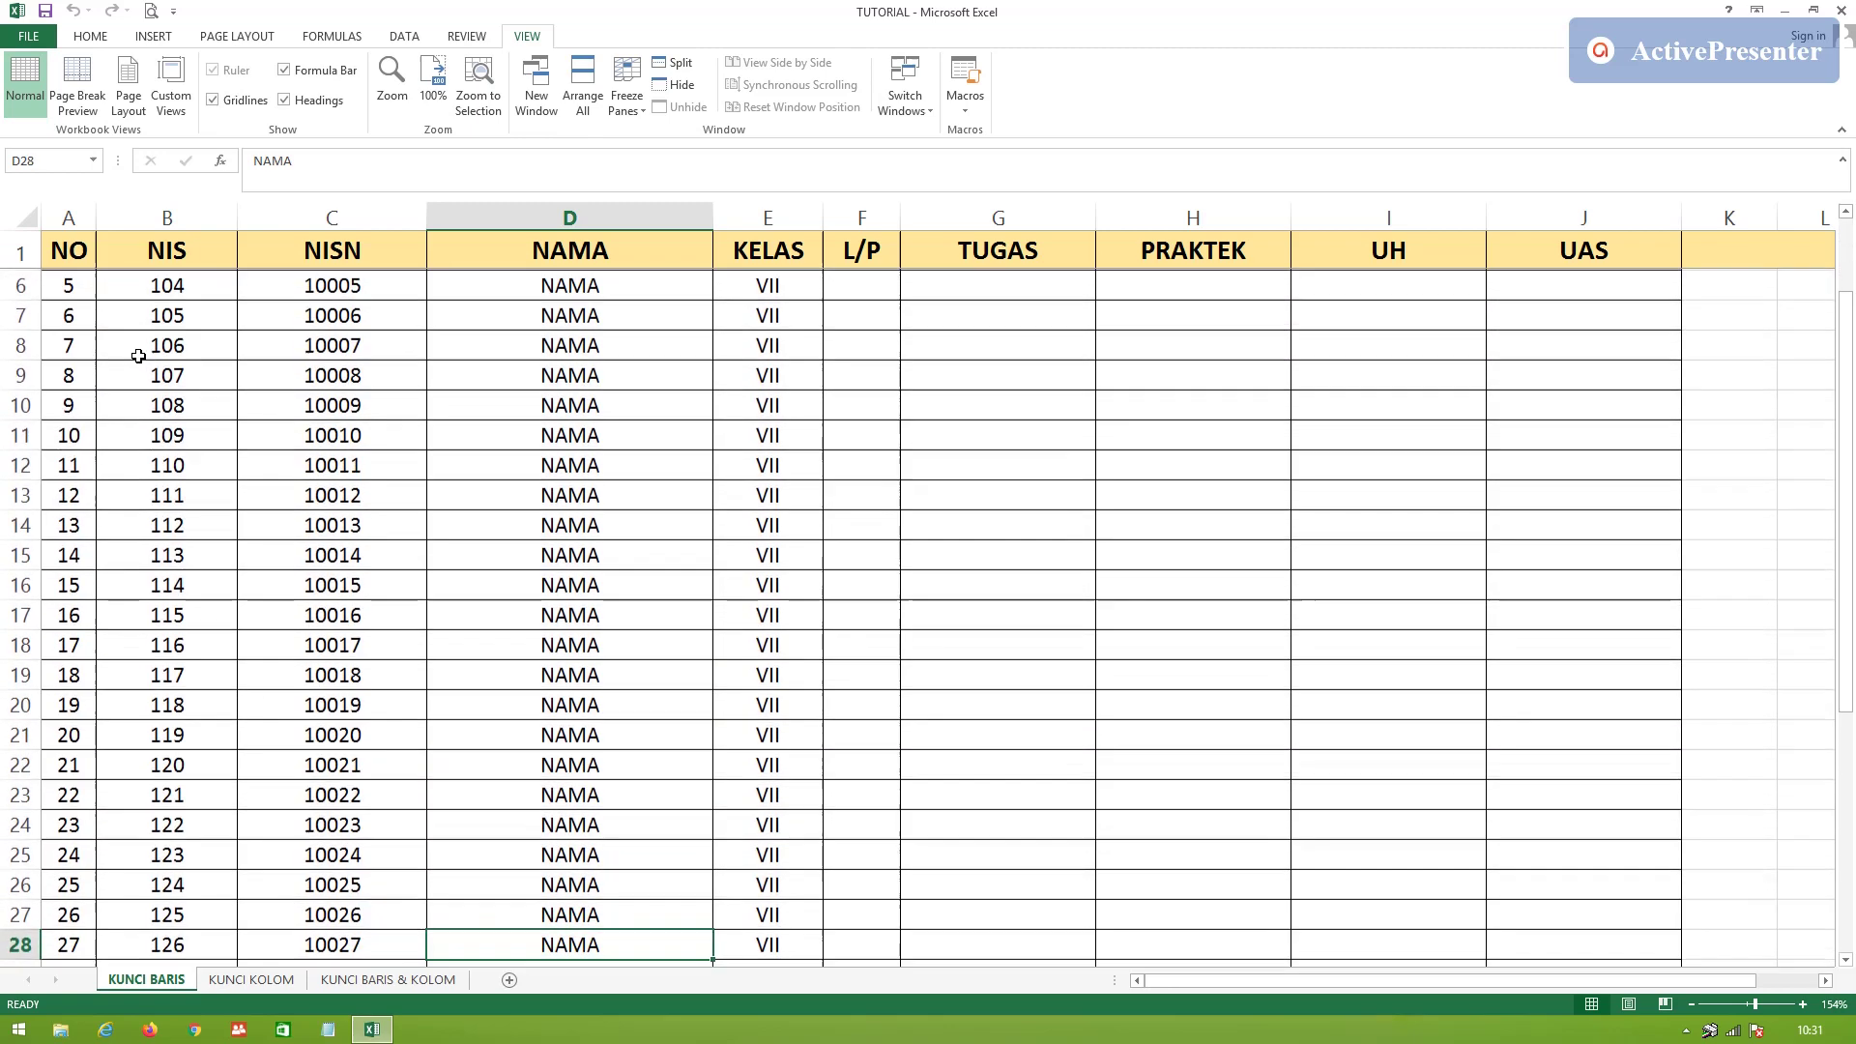
{"action": "key", "text": "Down"}
{"action": "key", "text": "Down"}
{"action": "key", "text": "Down"}
{"action": "key", "text": "Down"}
{"action": "key", "text": "Down"}
{"action": "key", "text": "Down"}
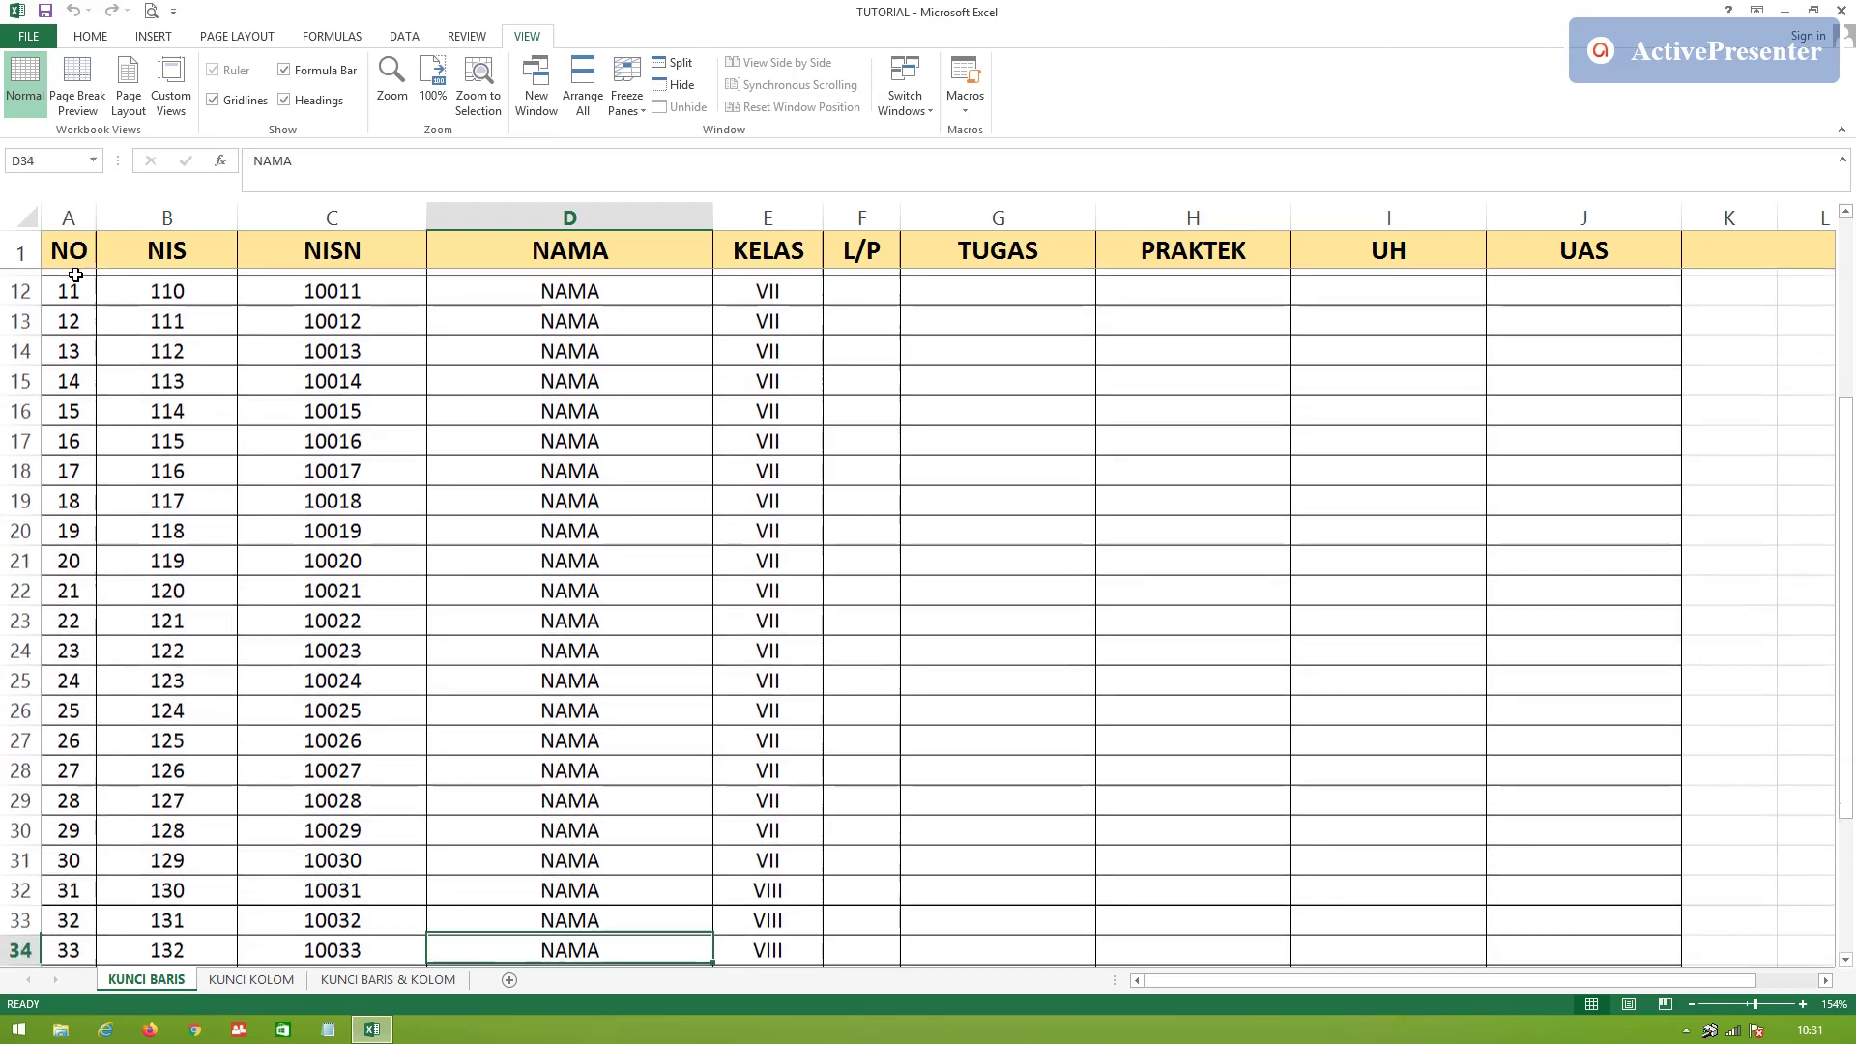
{"action": "key", "text": "Down"}
{"action": "key", "text": "Down"}
{"action": "key", "text": "Down"}
{"action": "key", "text": "Down"}
{"action": "key", "text": "Down"}
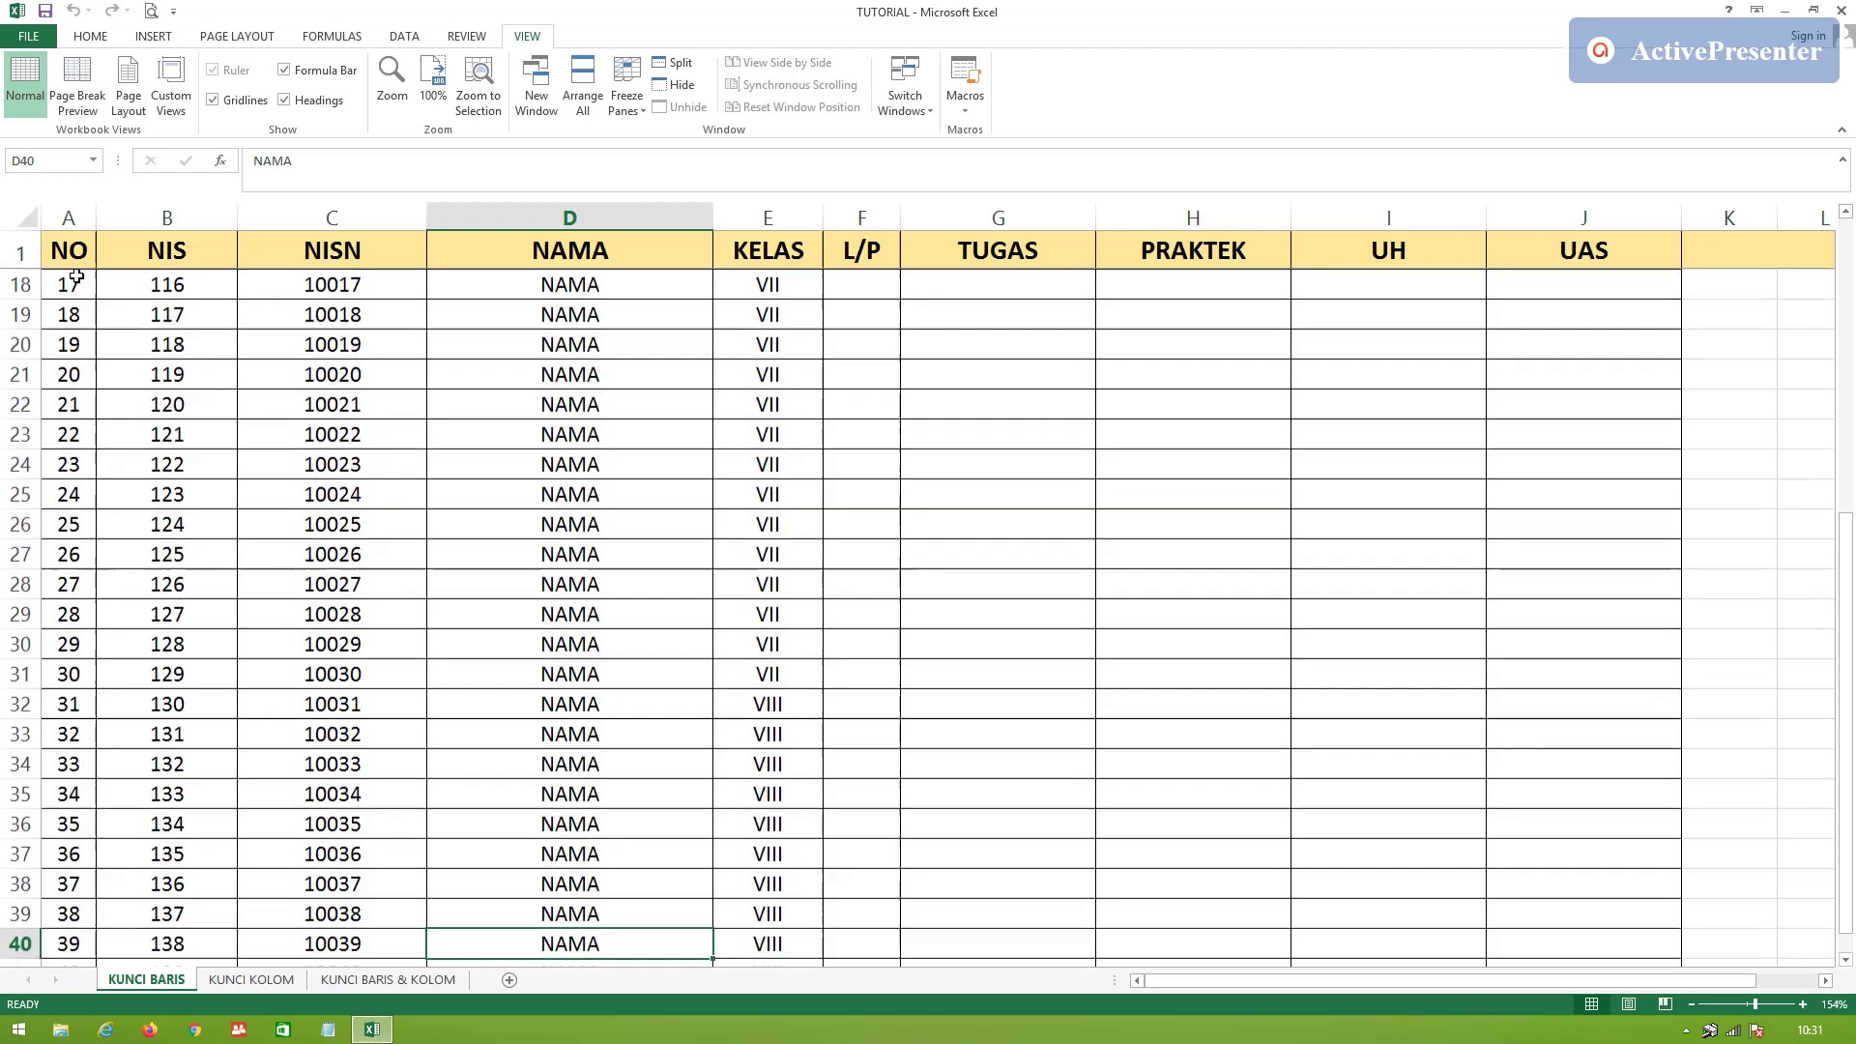
{"action": "key", "text": "Down"}
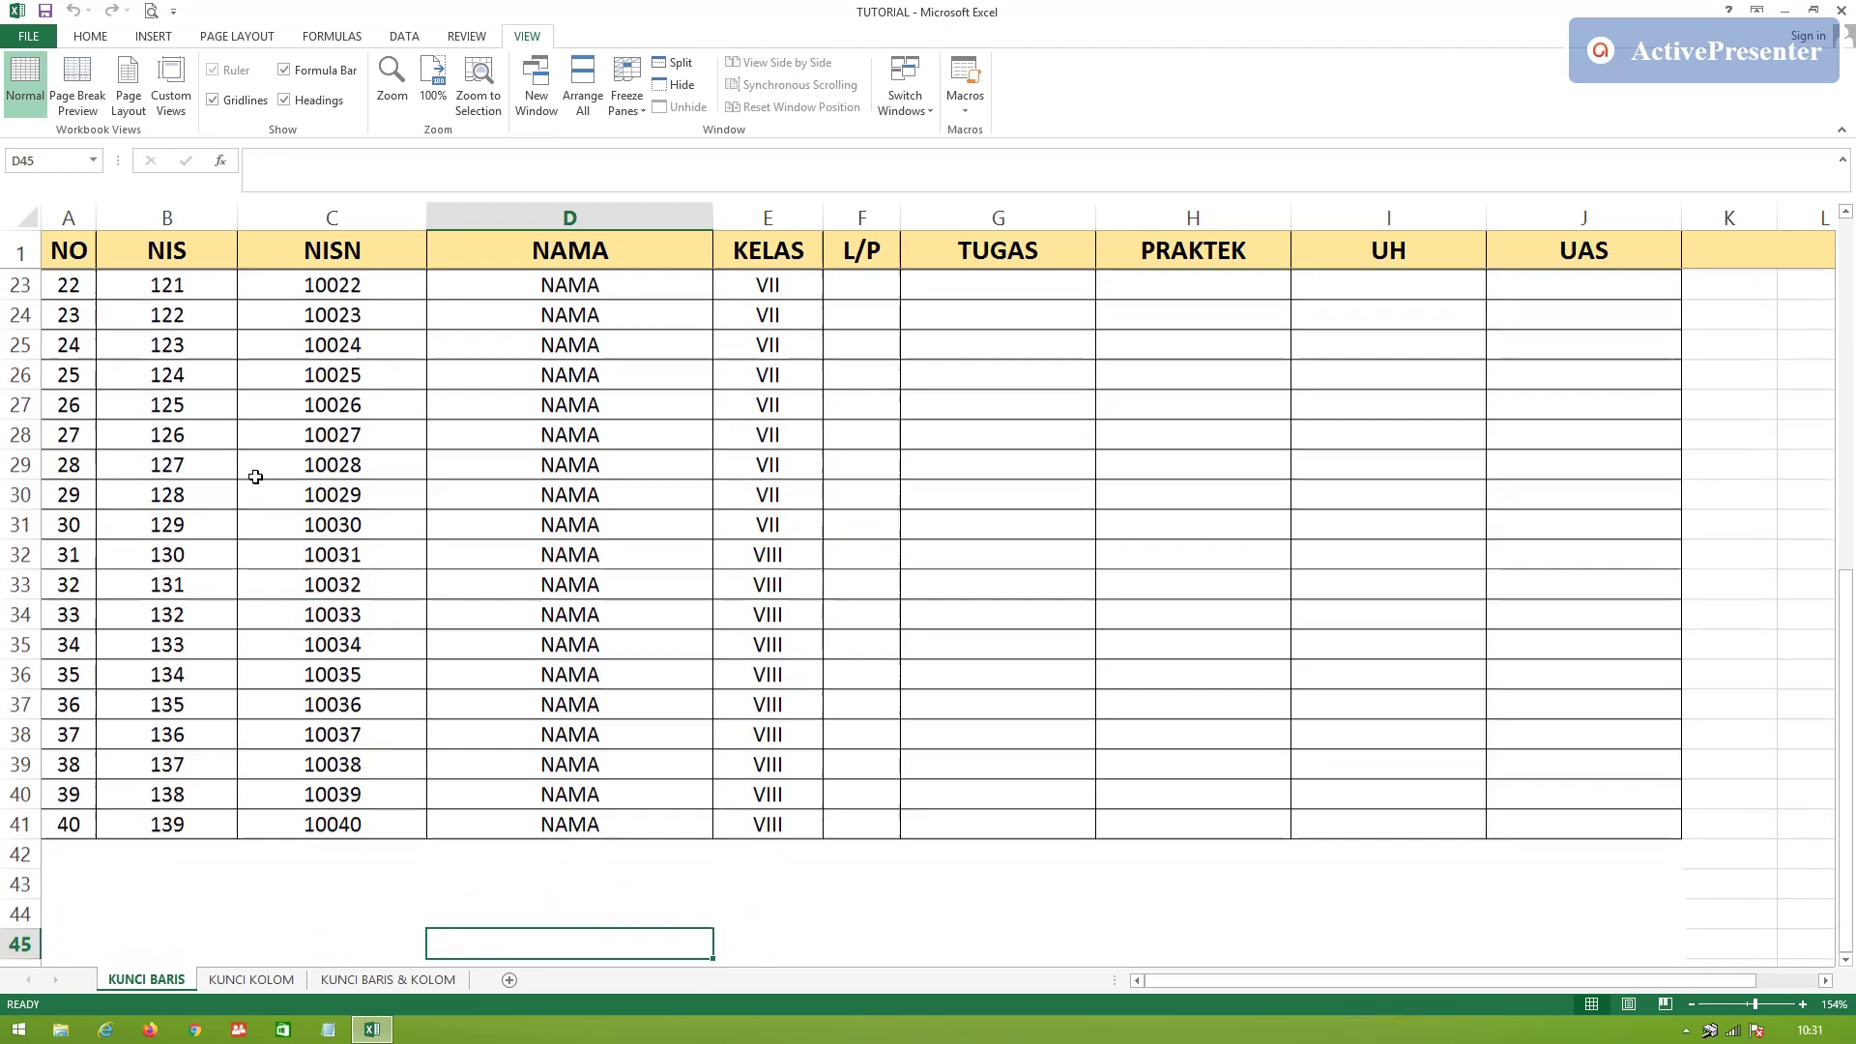
{"action": "key", "text": "Up"}
{"action": "key", "text": "Up"}
{"action": "key", "text": "Up"}
{"action": "key", "text": "Up"}
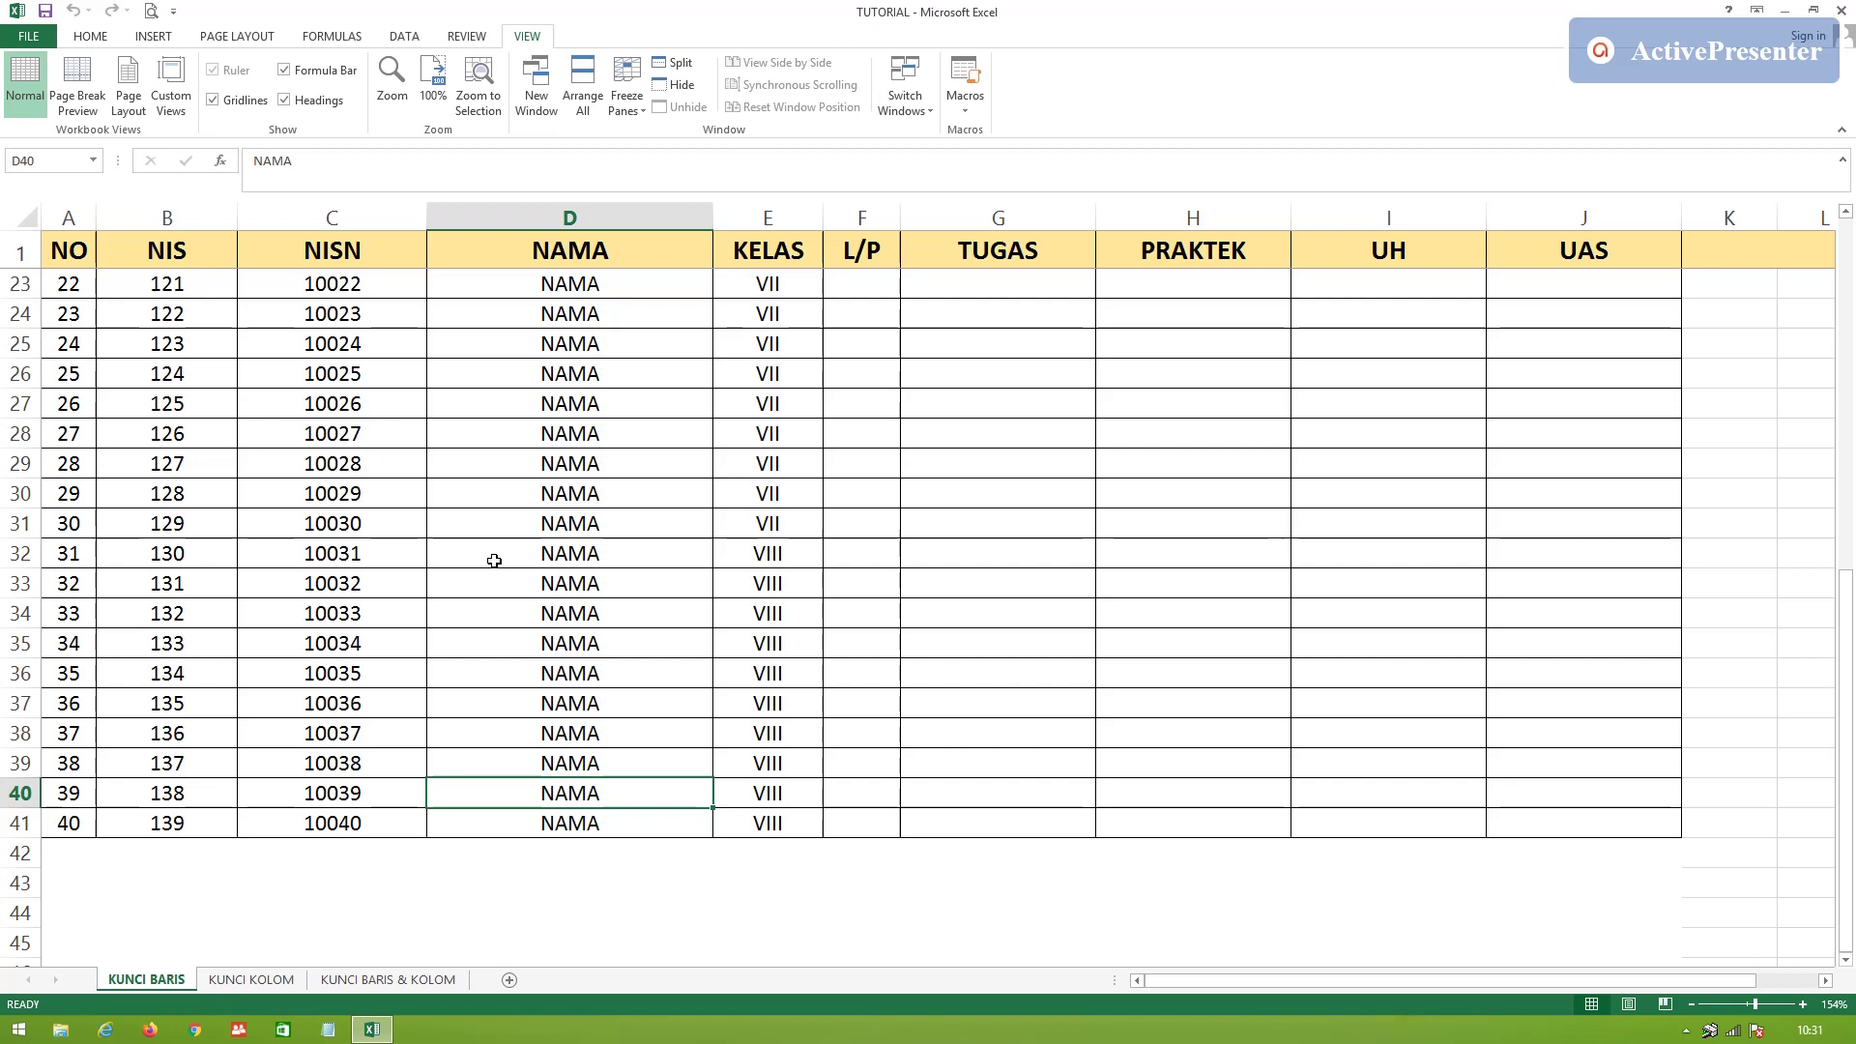
{"action": "scroll", "coordinate": [496, 572], "scroll_direction": "up", "scroll_amount": 7}
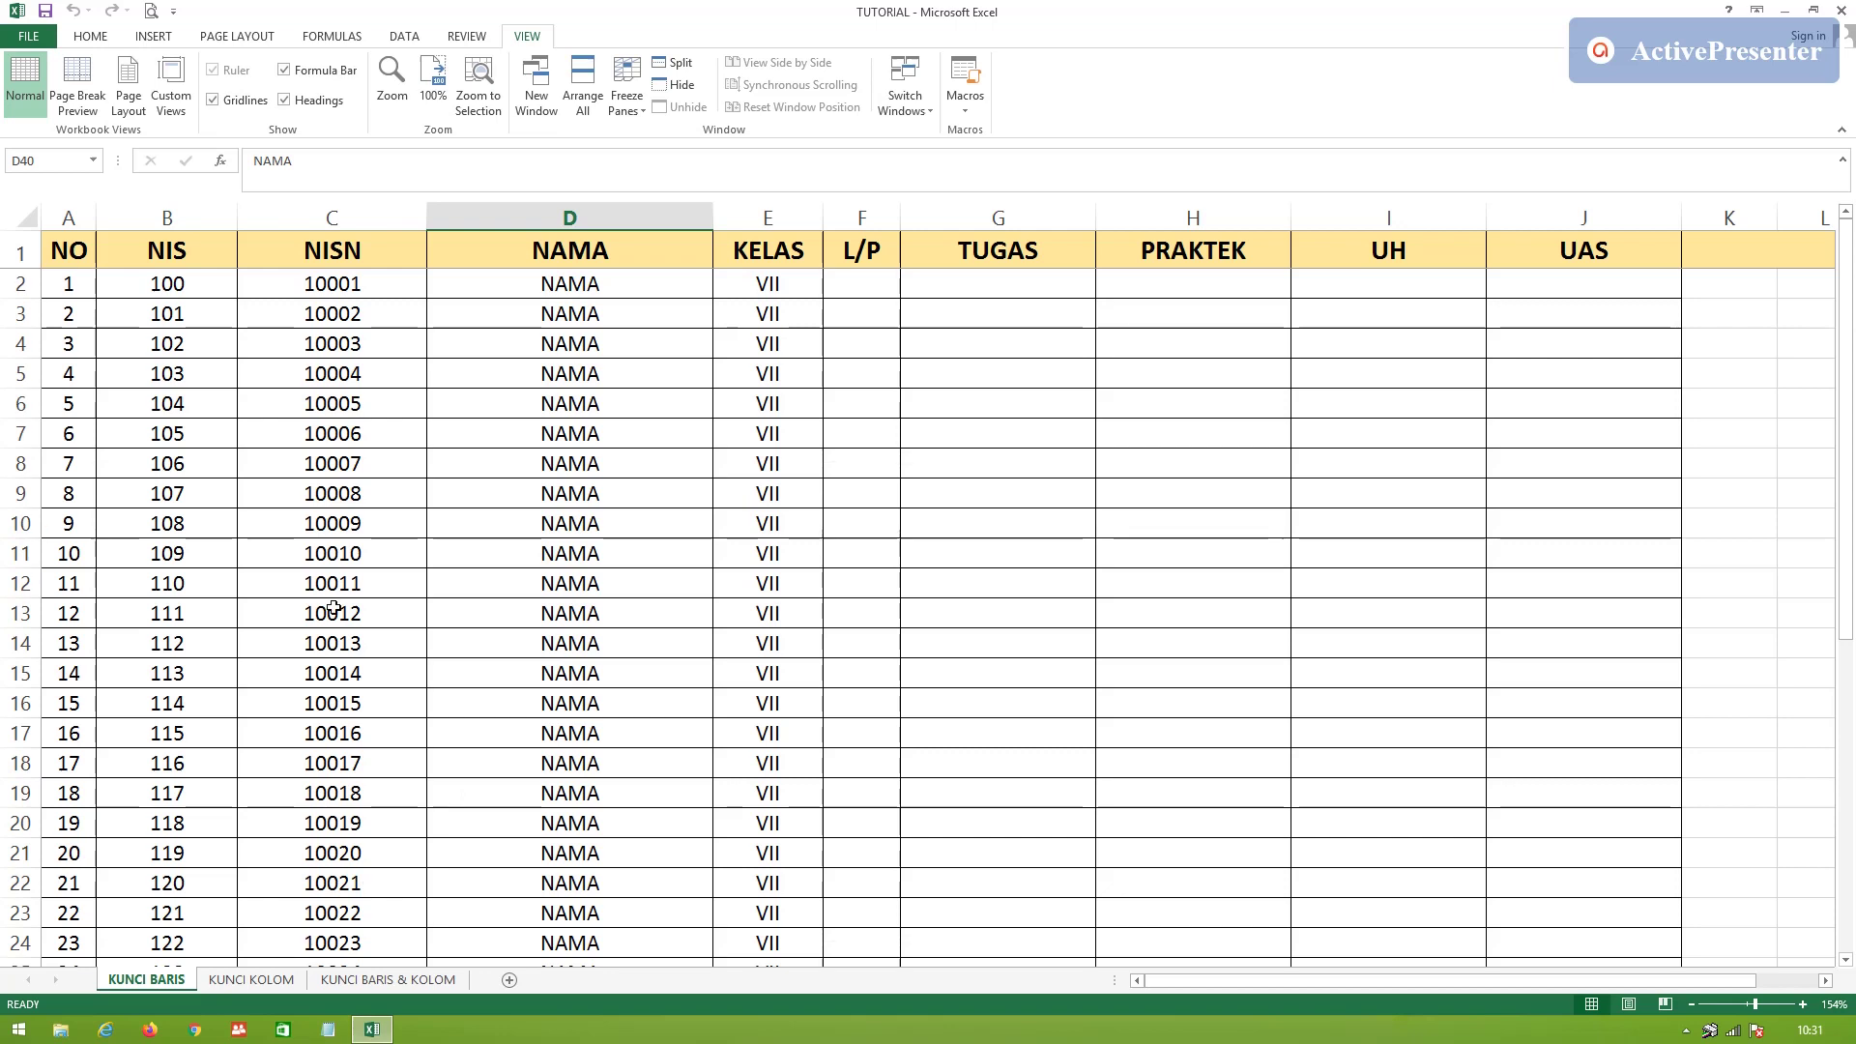
Open the KUNCI KOLOM sheet and review its columns from NO across to UH 2 and back
{"action": "left_click", "coordinate": [255, 984]}
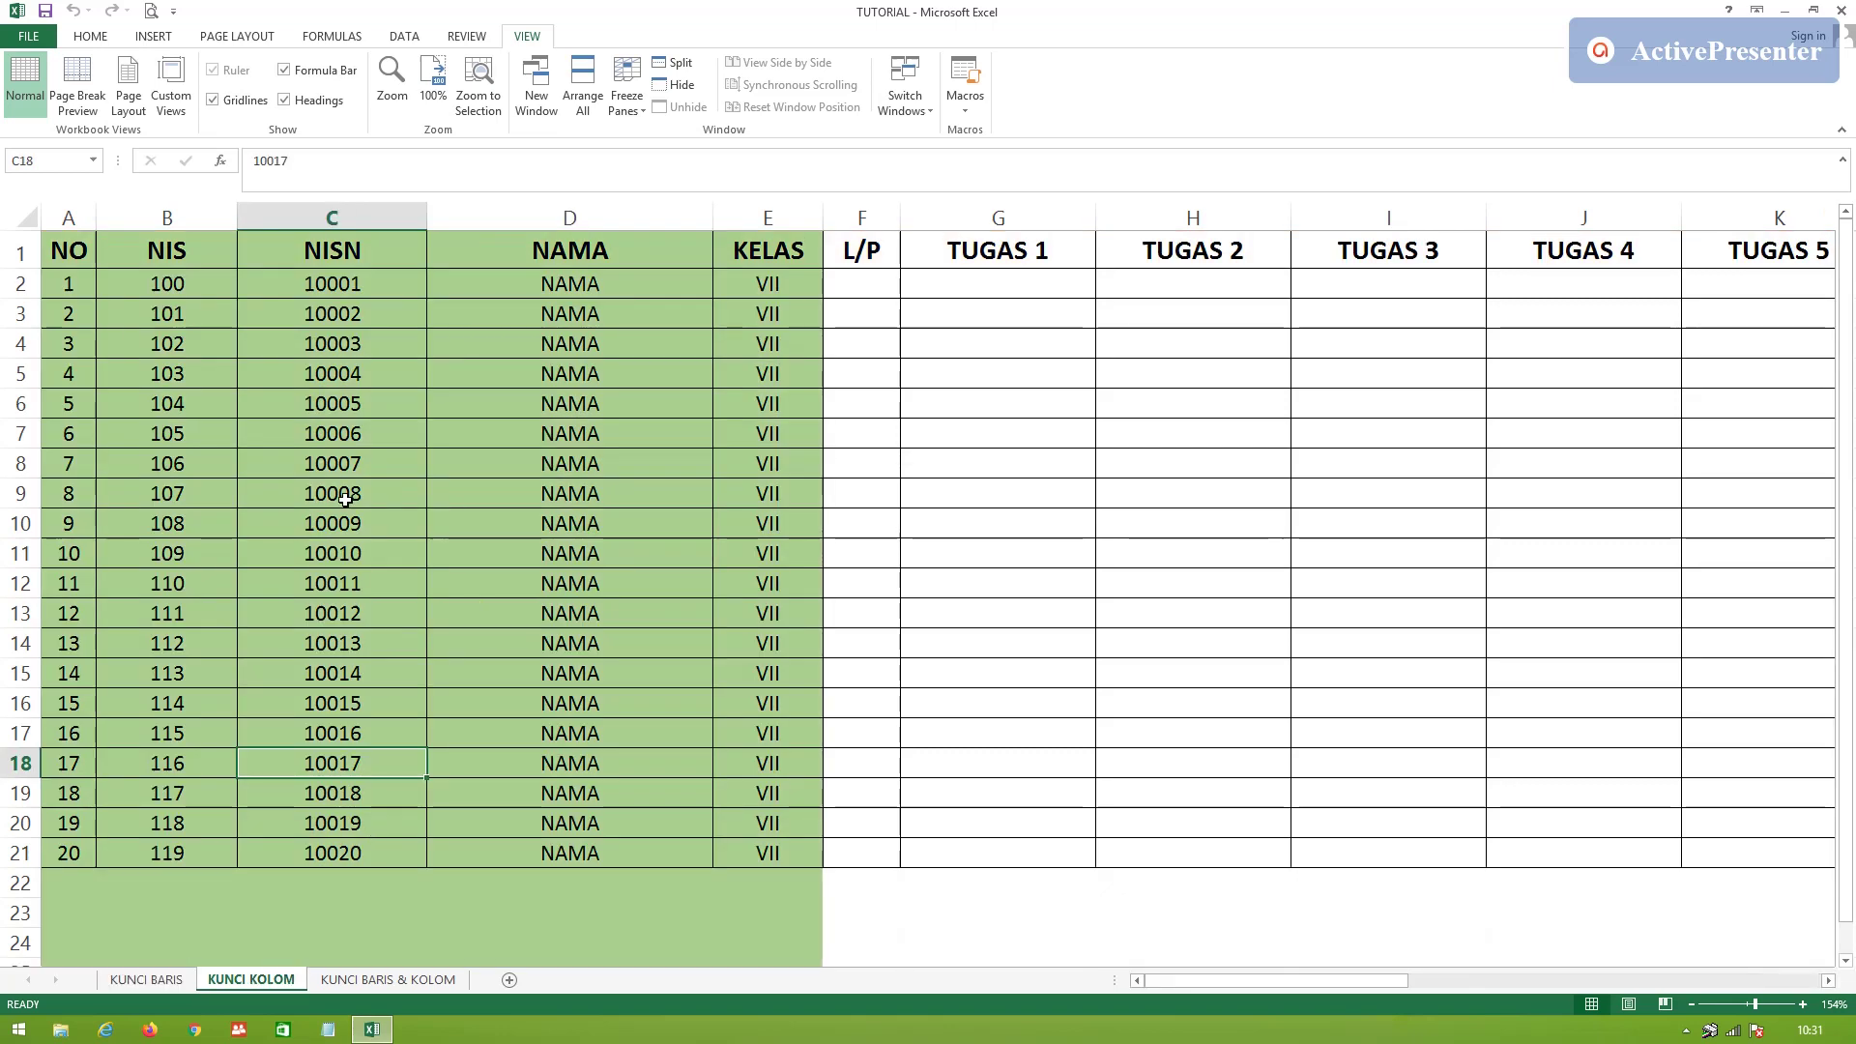
{"action": "left_click", "coordinate": [462, 666]}
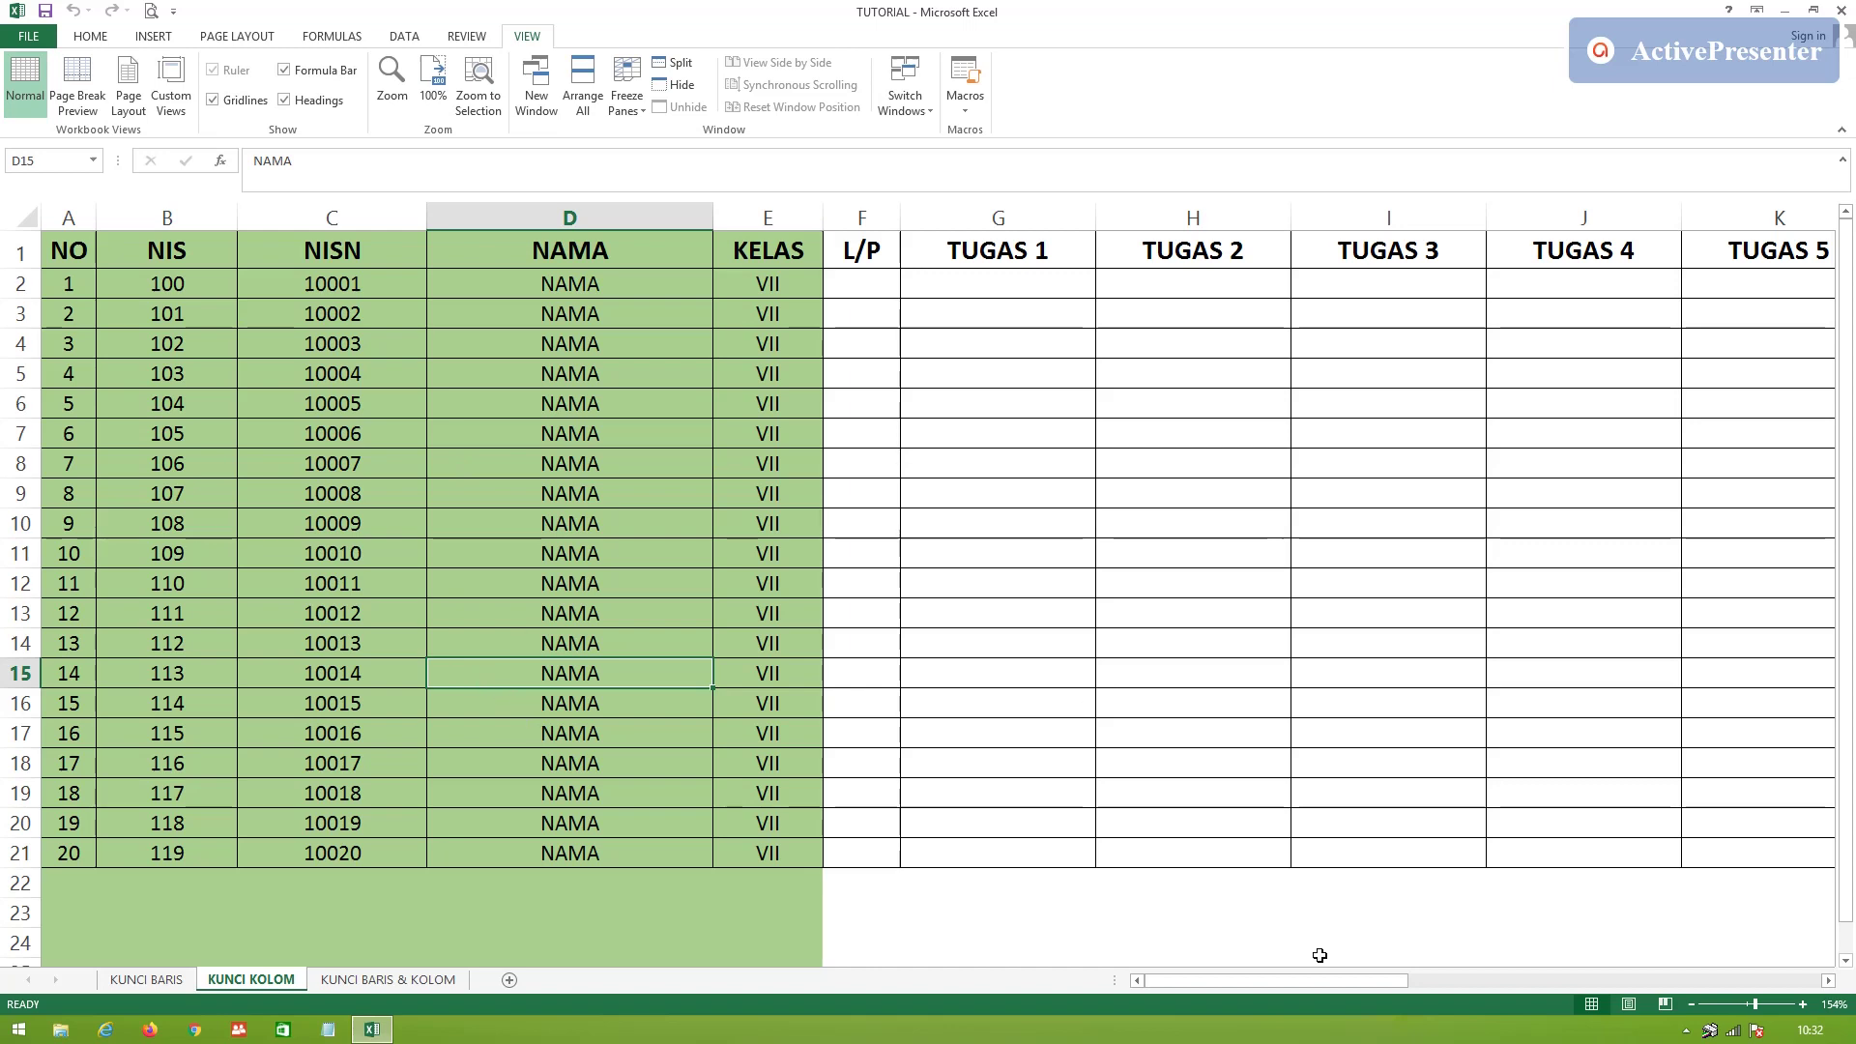
{"action": "left_click_drag", "start_coordinate": [1301, 983], "coordinate": [1295, 1030]}
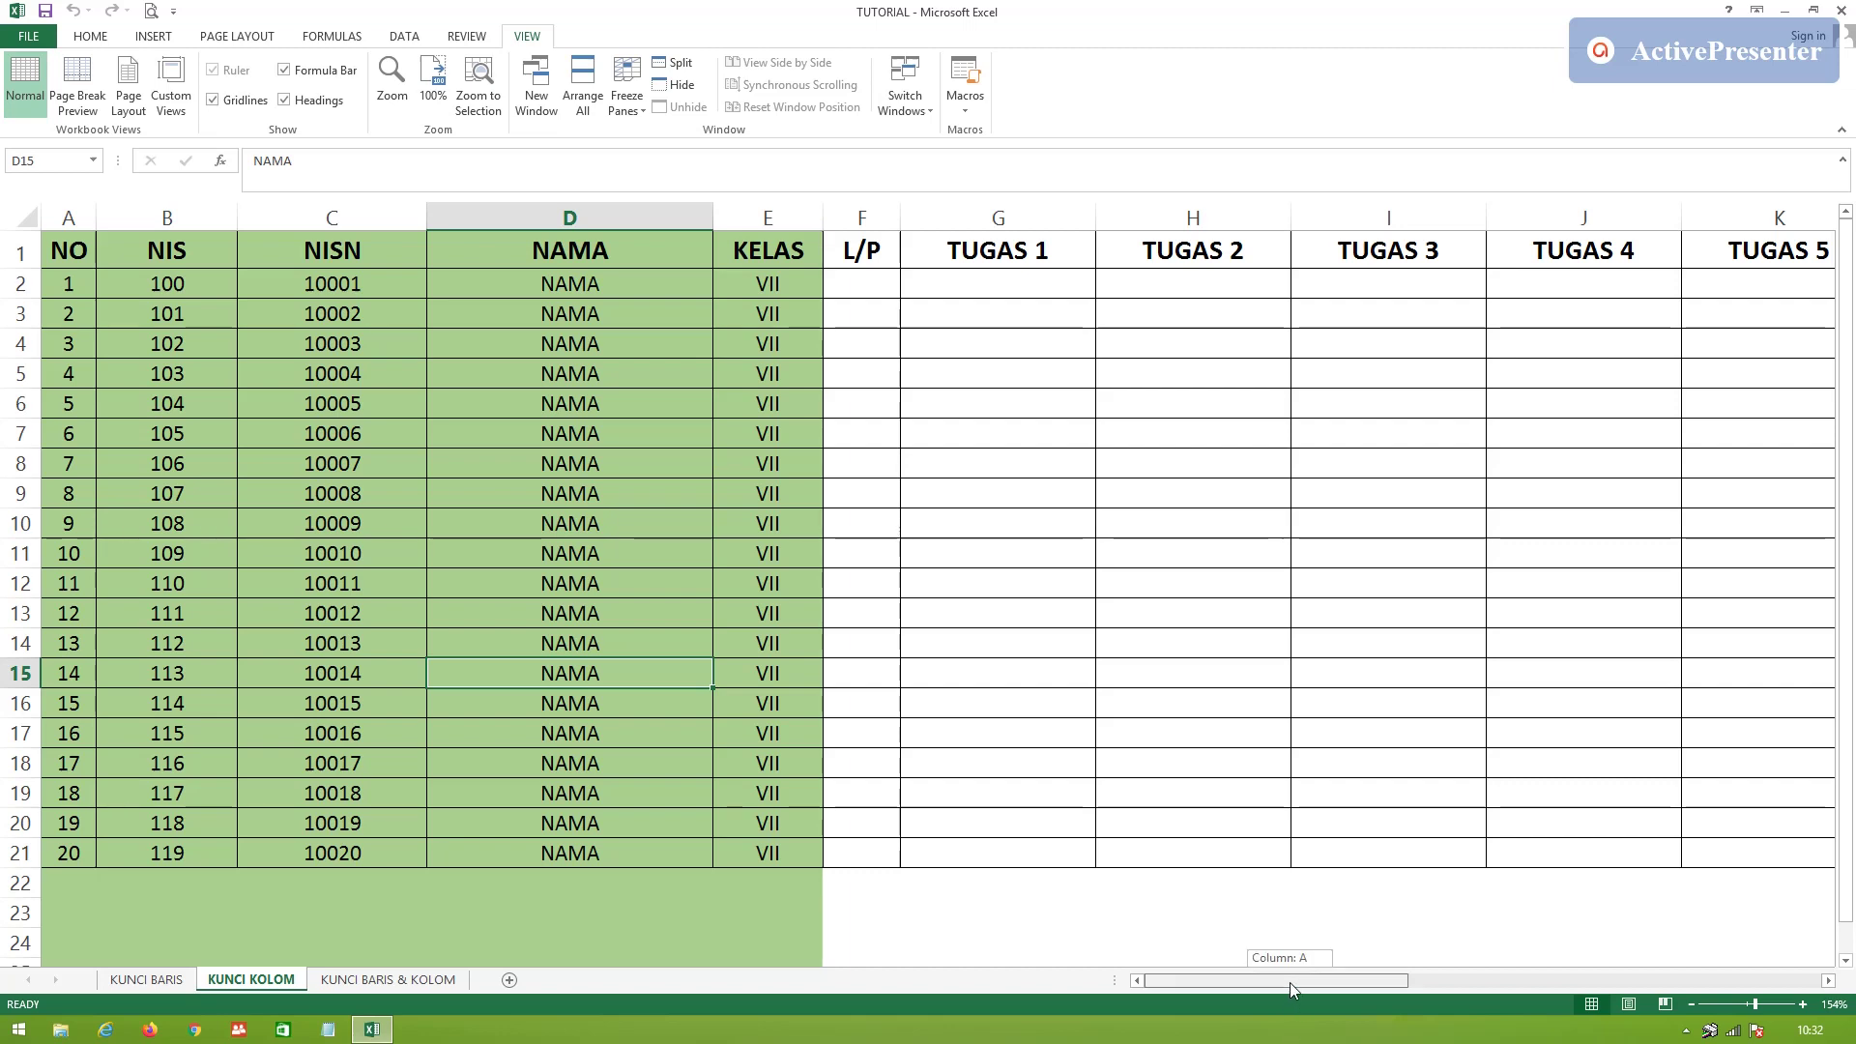
{"action": "left_click_drag", "start_coordinate": [1289, 981], "coordinate": [1436, 952]}
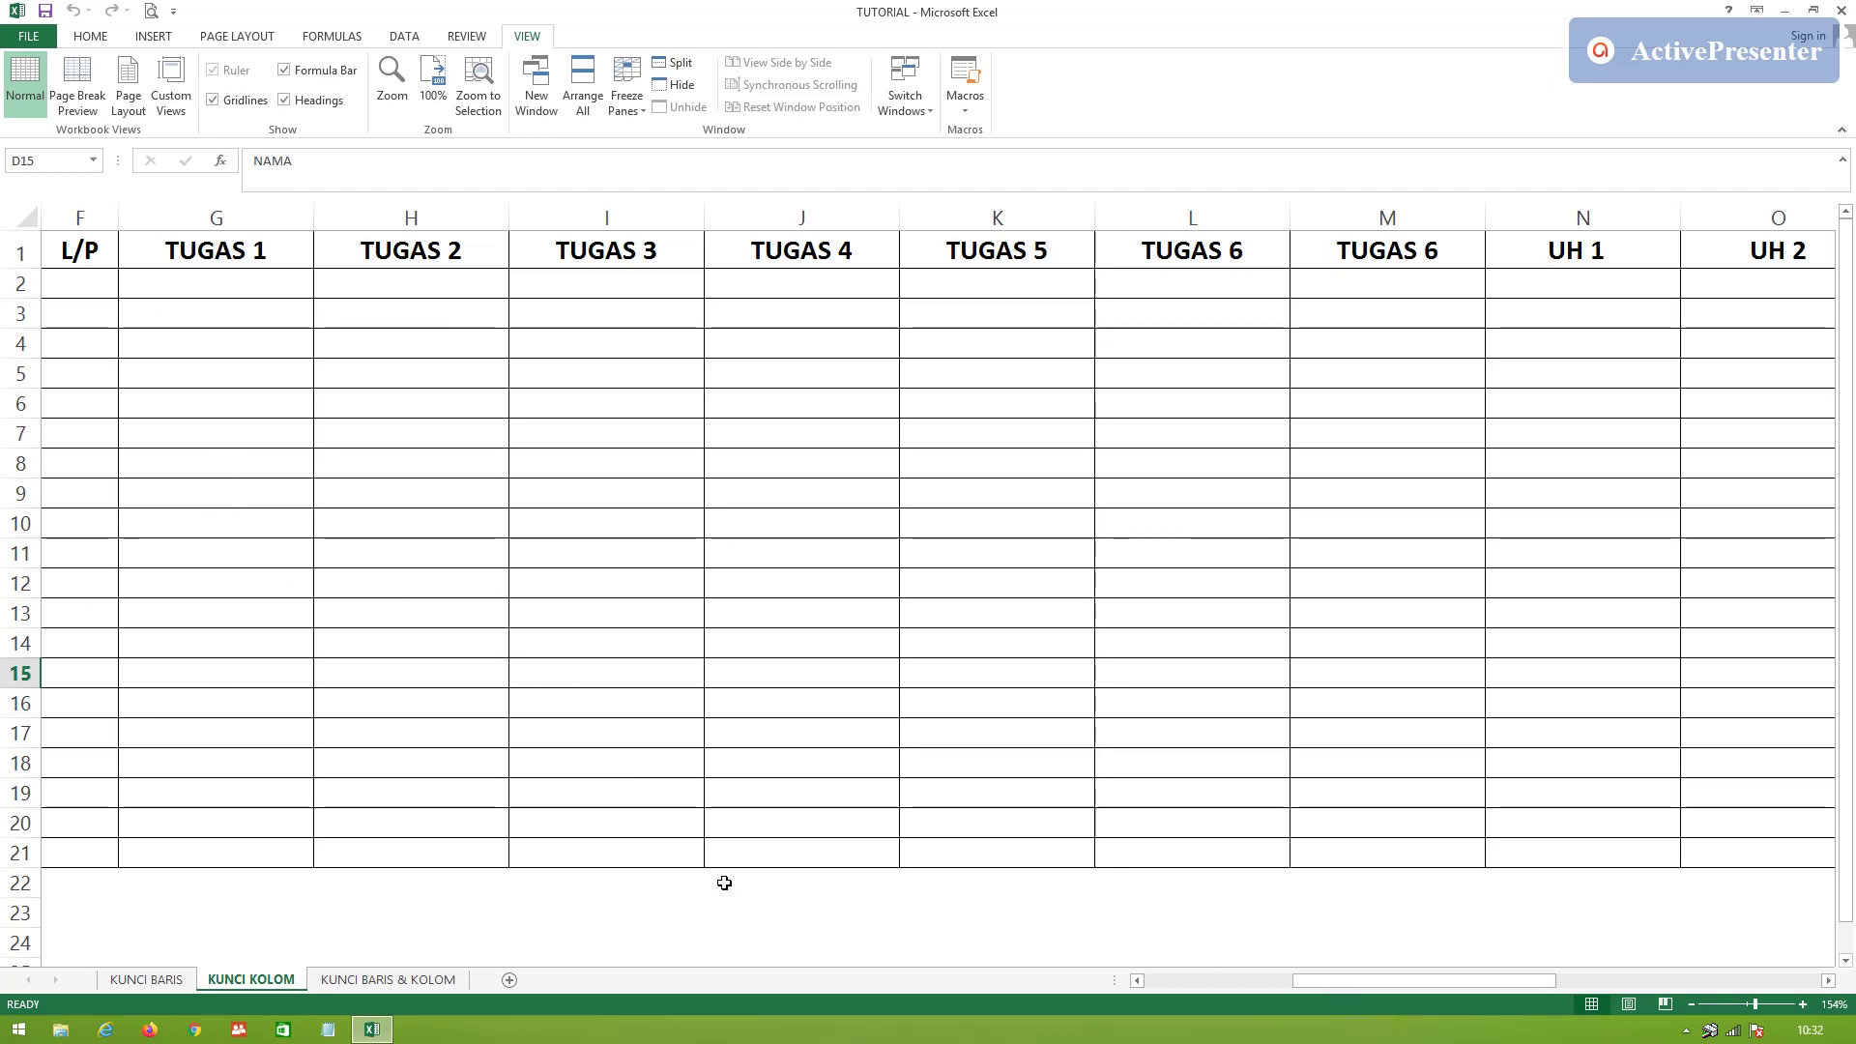
{"action": "left_click_drag", "start_coordinate": [1347, 982], "coordinate": [1203, 996]}
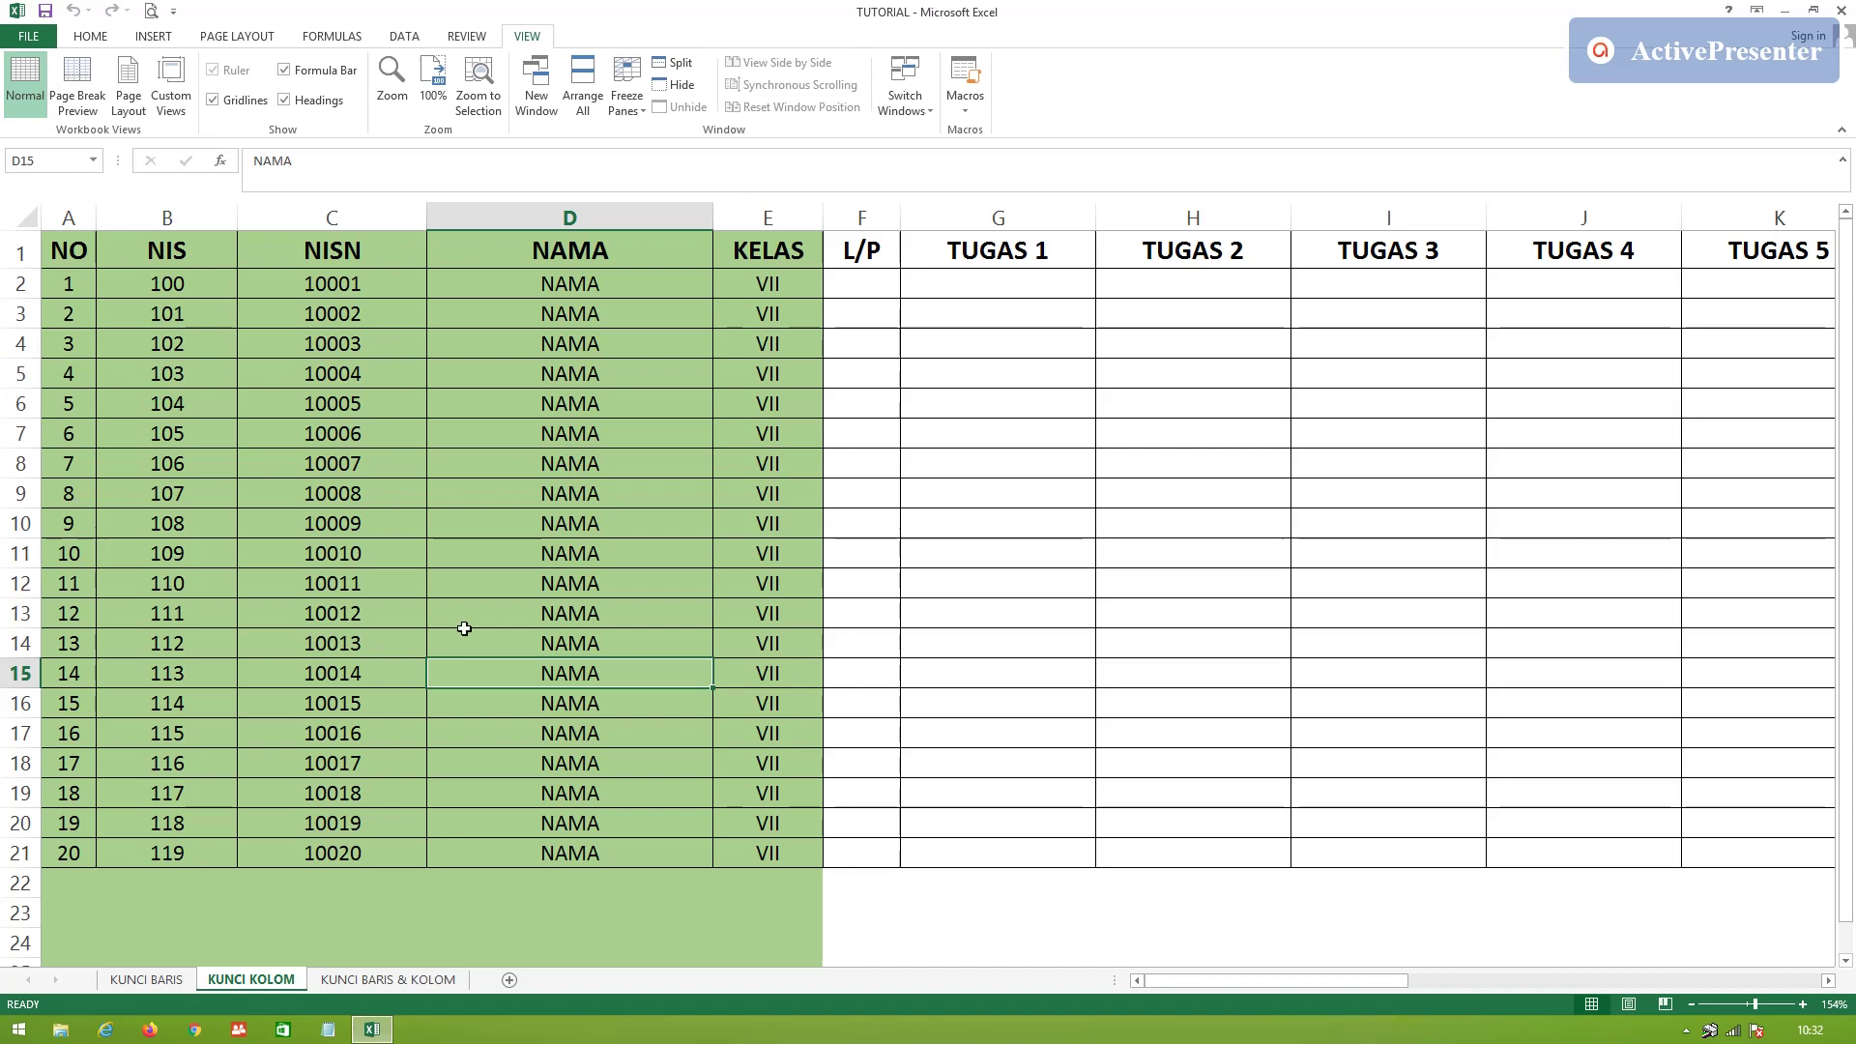
Examine the green NO, NIS, NISN, NAMA and KELAS columns on the KUNCI KOLOM sheet
{"action": "left_click", "coordinate": [523, 619]}
{"action": "left_click", "coordinate": [568, 499]}
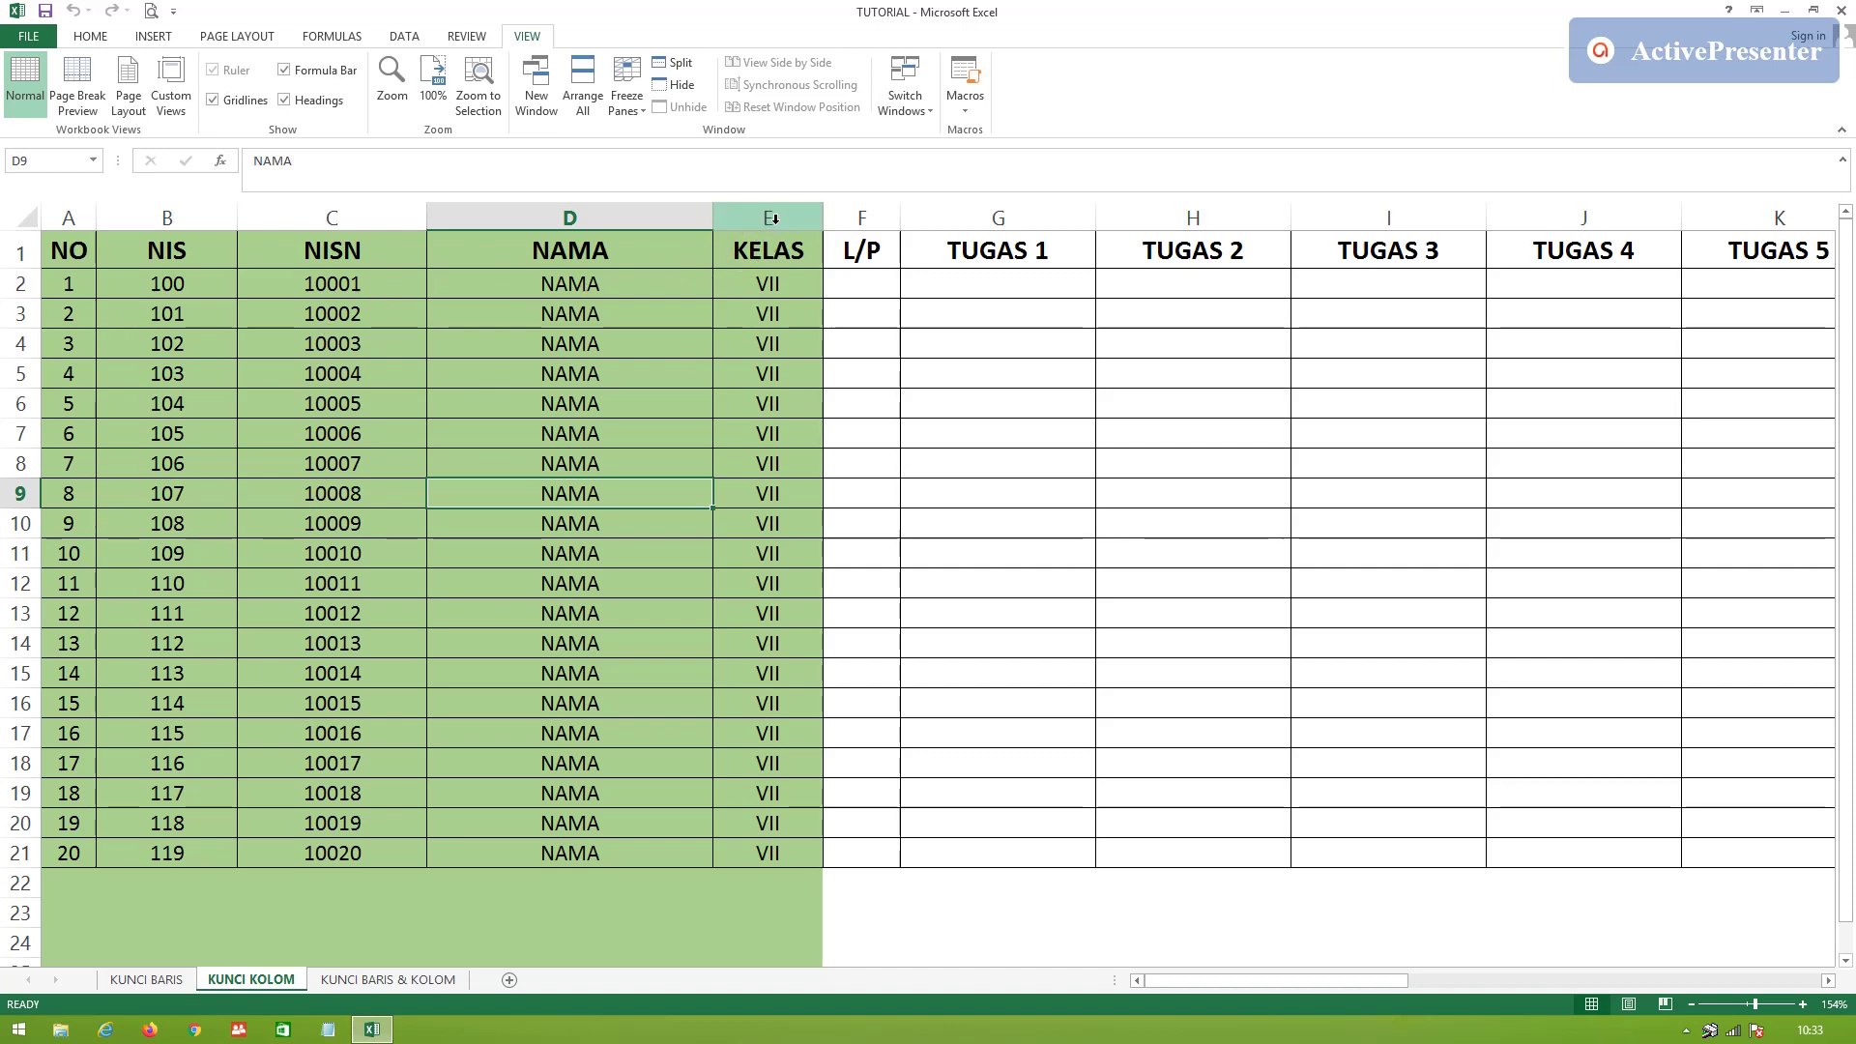
{"action": "left_click", "coordinate": [79, 222]}
{"action": "left_click", "coordinate": [168, 218]}
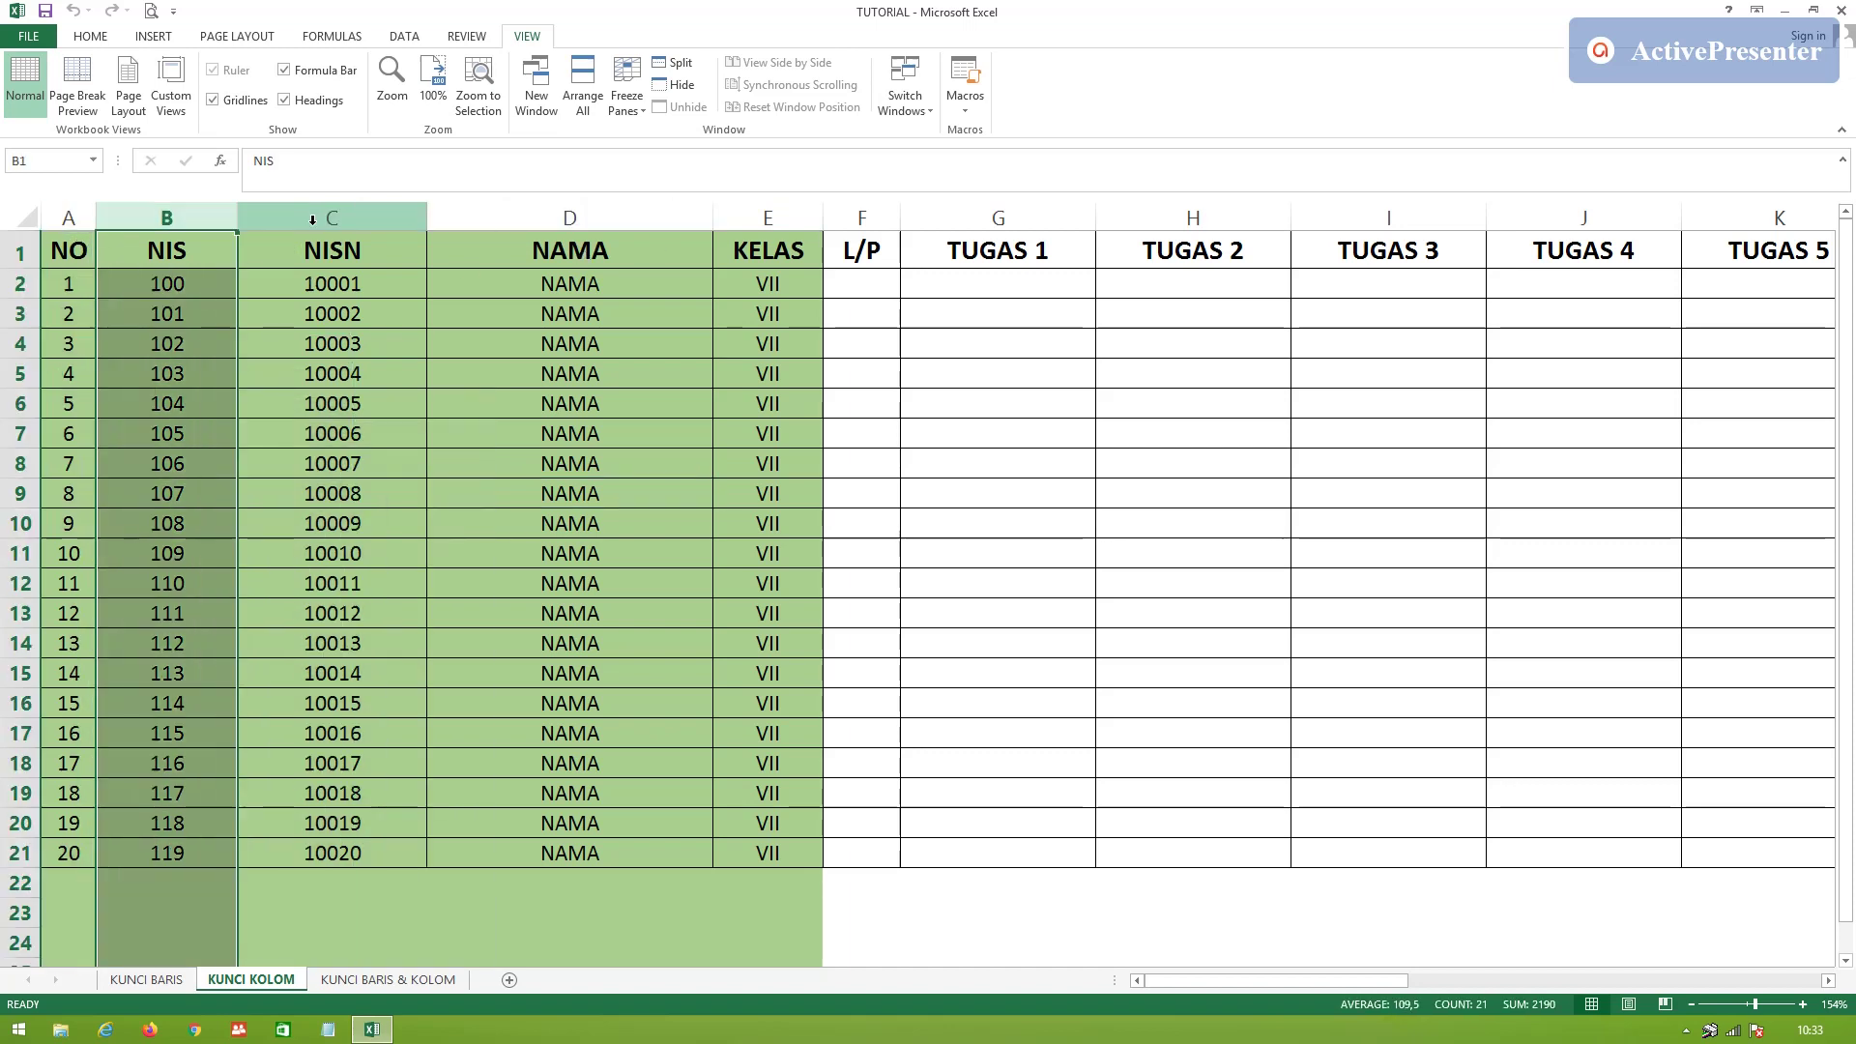
{"action": "left_click", "coordinate": [319, 219]}
{"action": "left_click", "coordinate": [506, 240]}
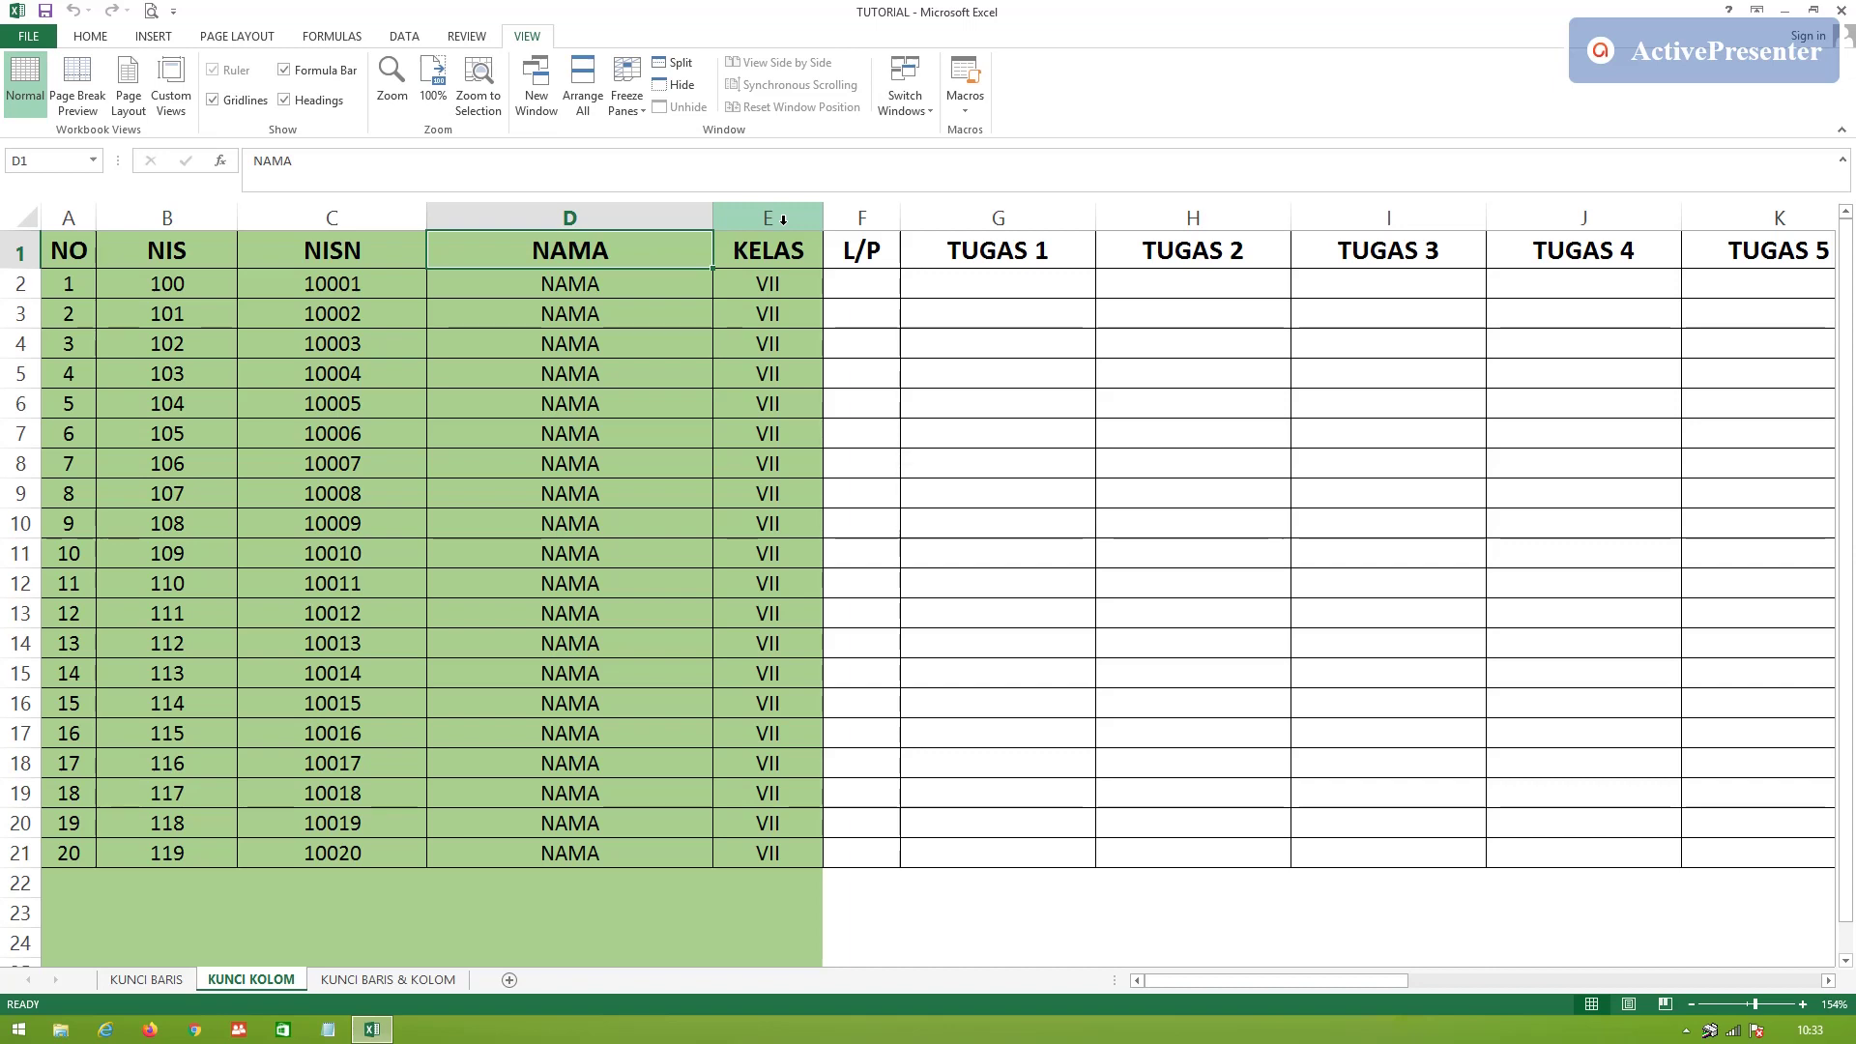
{"action": "left_click", "coordinate": [767, 307]}
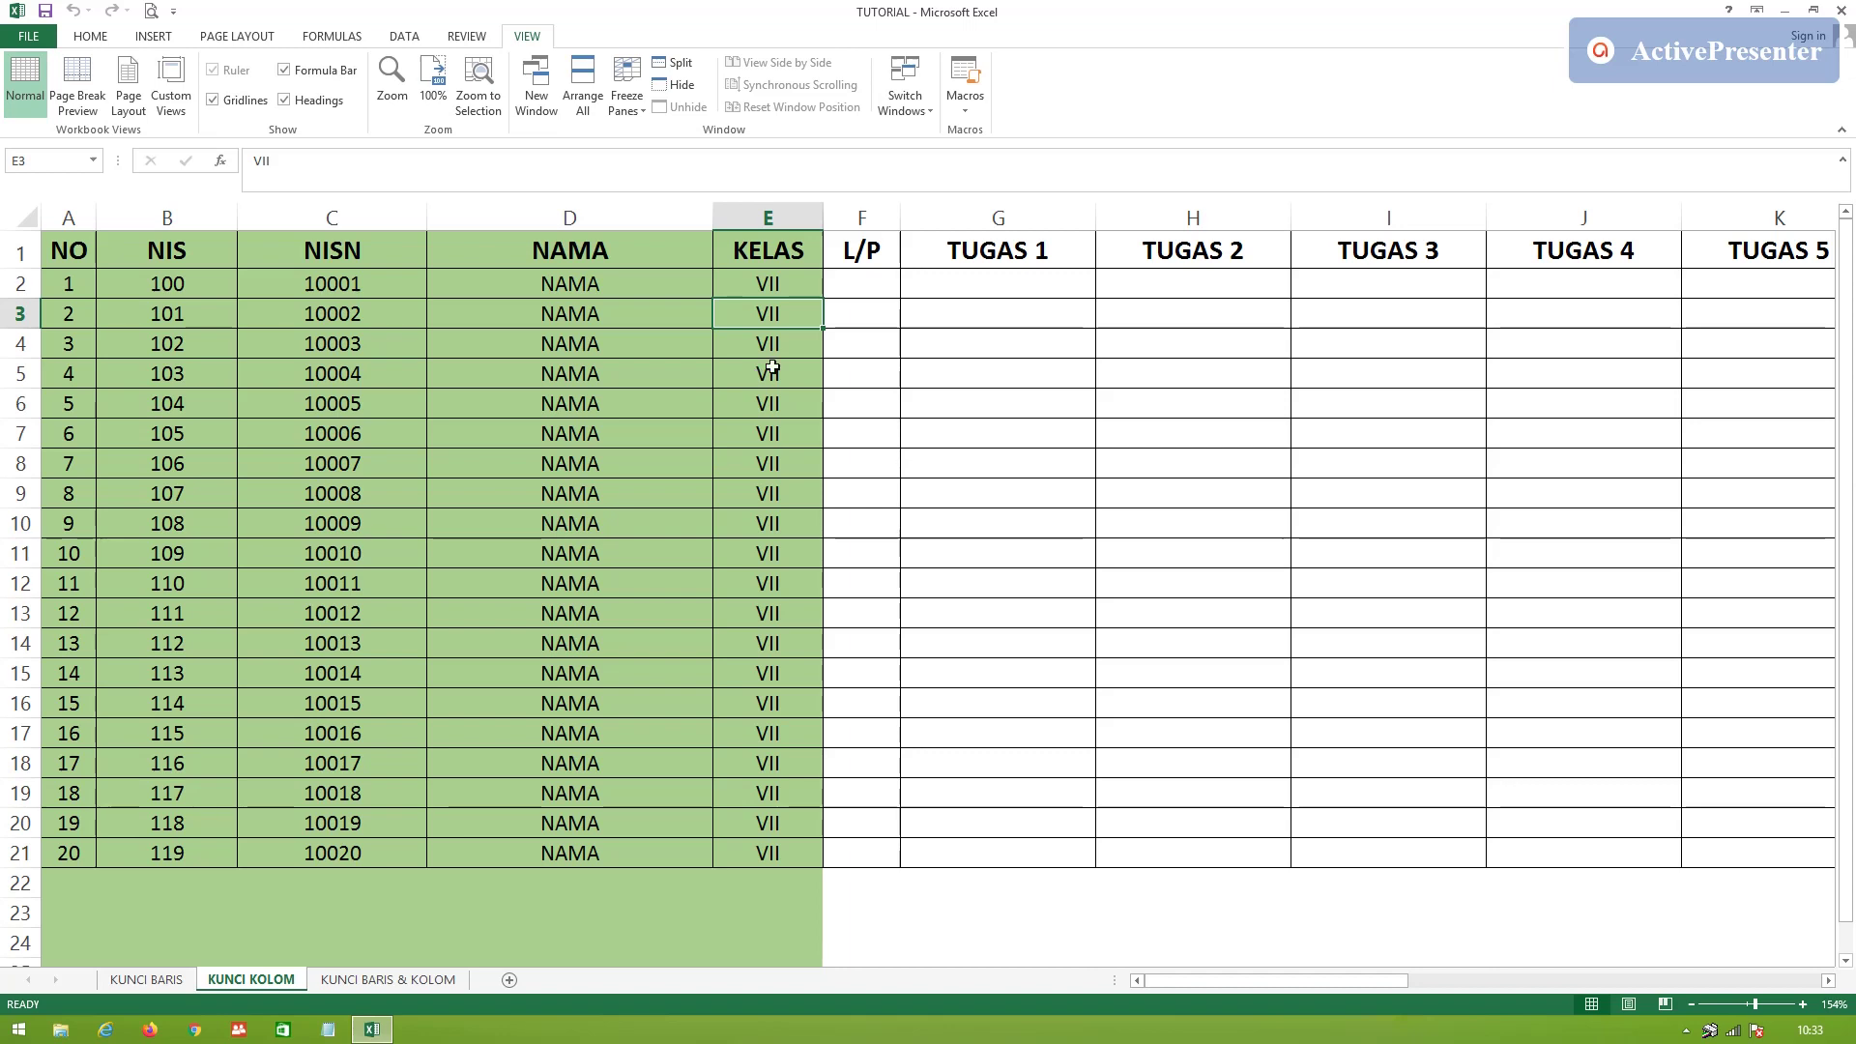
Freeze the panes before column F (L/P) on the KUNCI KOLOM sheet to lock columns A to E
{"action": "left_click", "coordinate": [860, 217]}
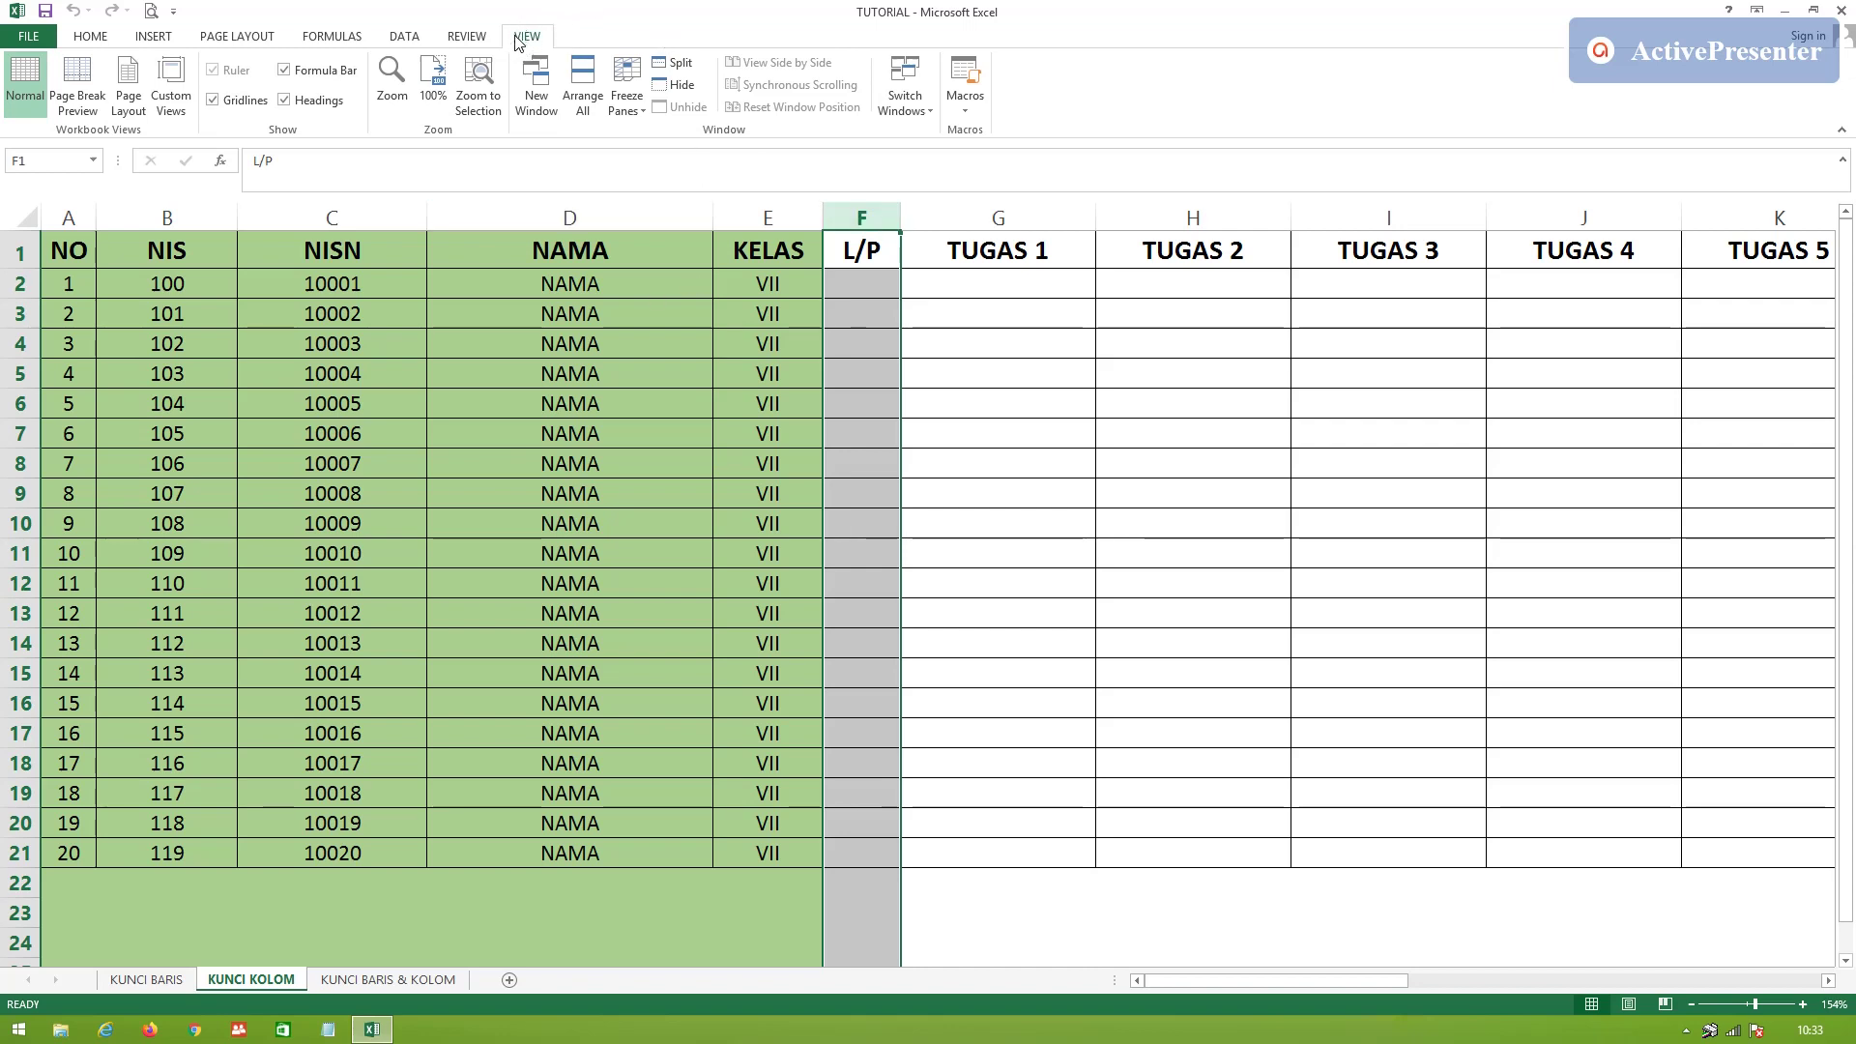
{"action": "left_click", "coordinate": [632, 75]}
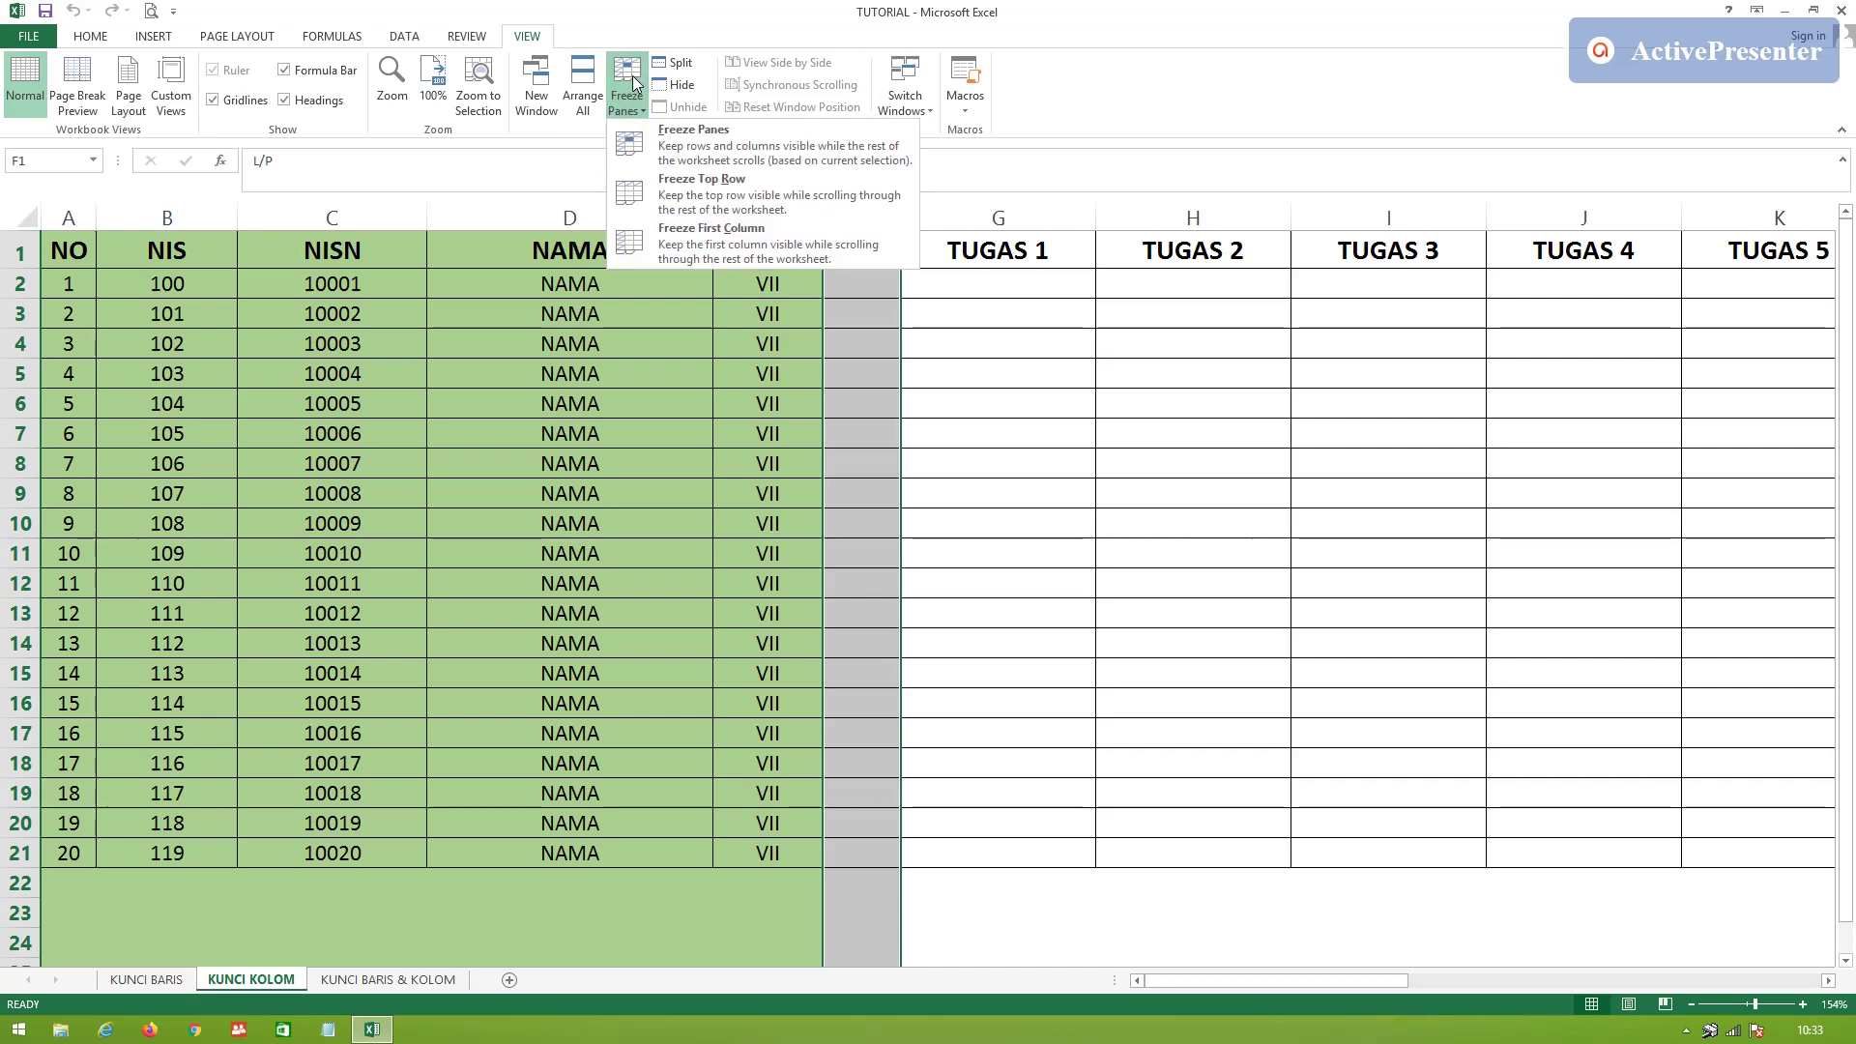
{"action": "left_click", "coordinate": [683, 146]}
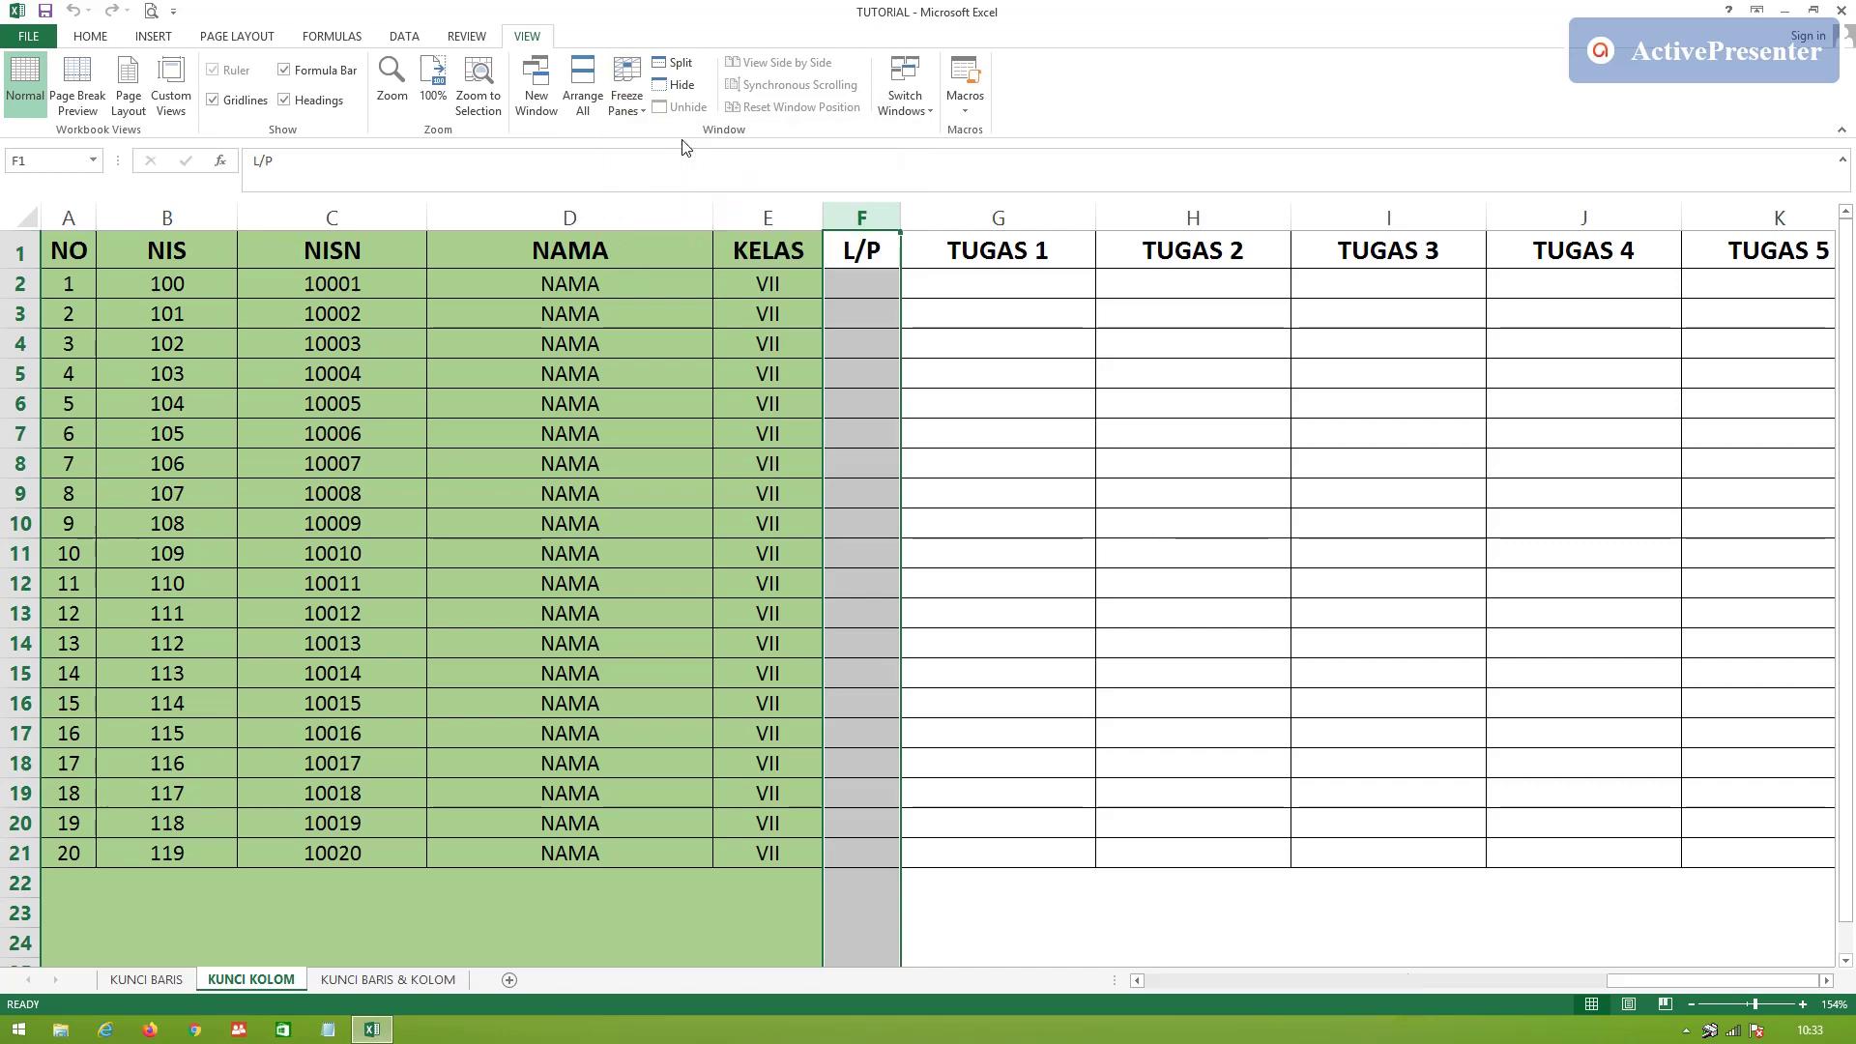
Check the locked NO to KELAS columns by moving along row 9 past NILAI AKHIR and back to the second TUGAS 6 column
{"action": "left_click", "coordinate": [760, 317]}
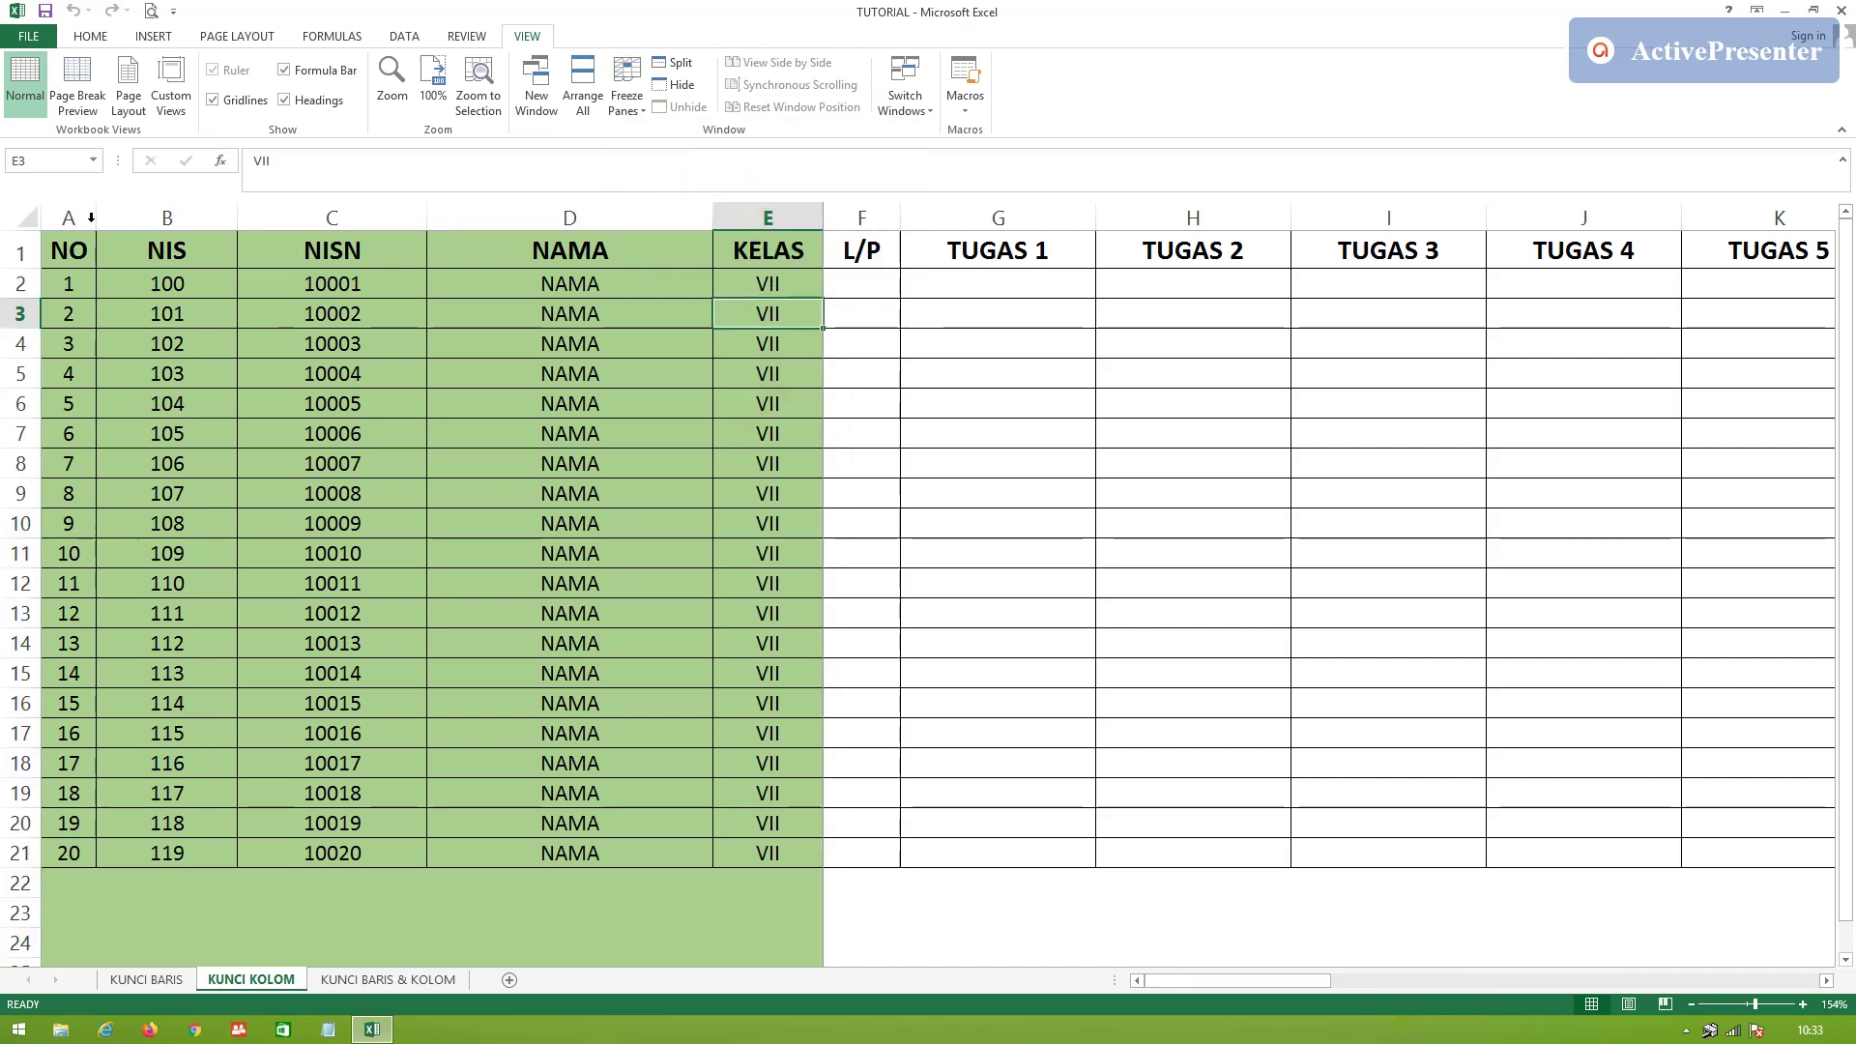
{"action": "left_click_drag", "start_coordinate": [69, 217], "coordinate": [752, 261]}
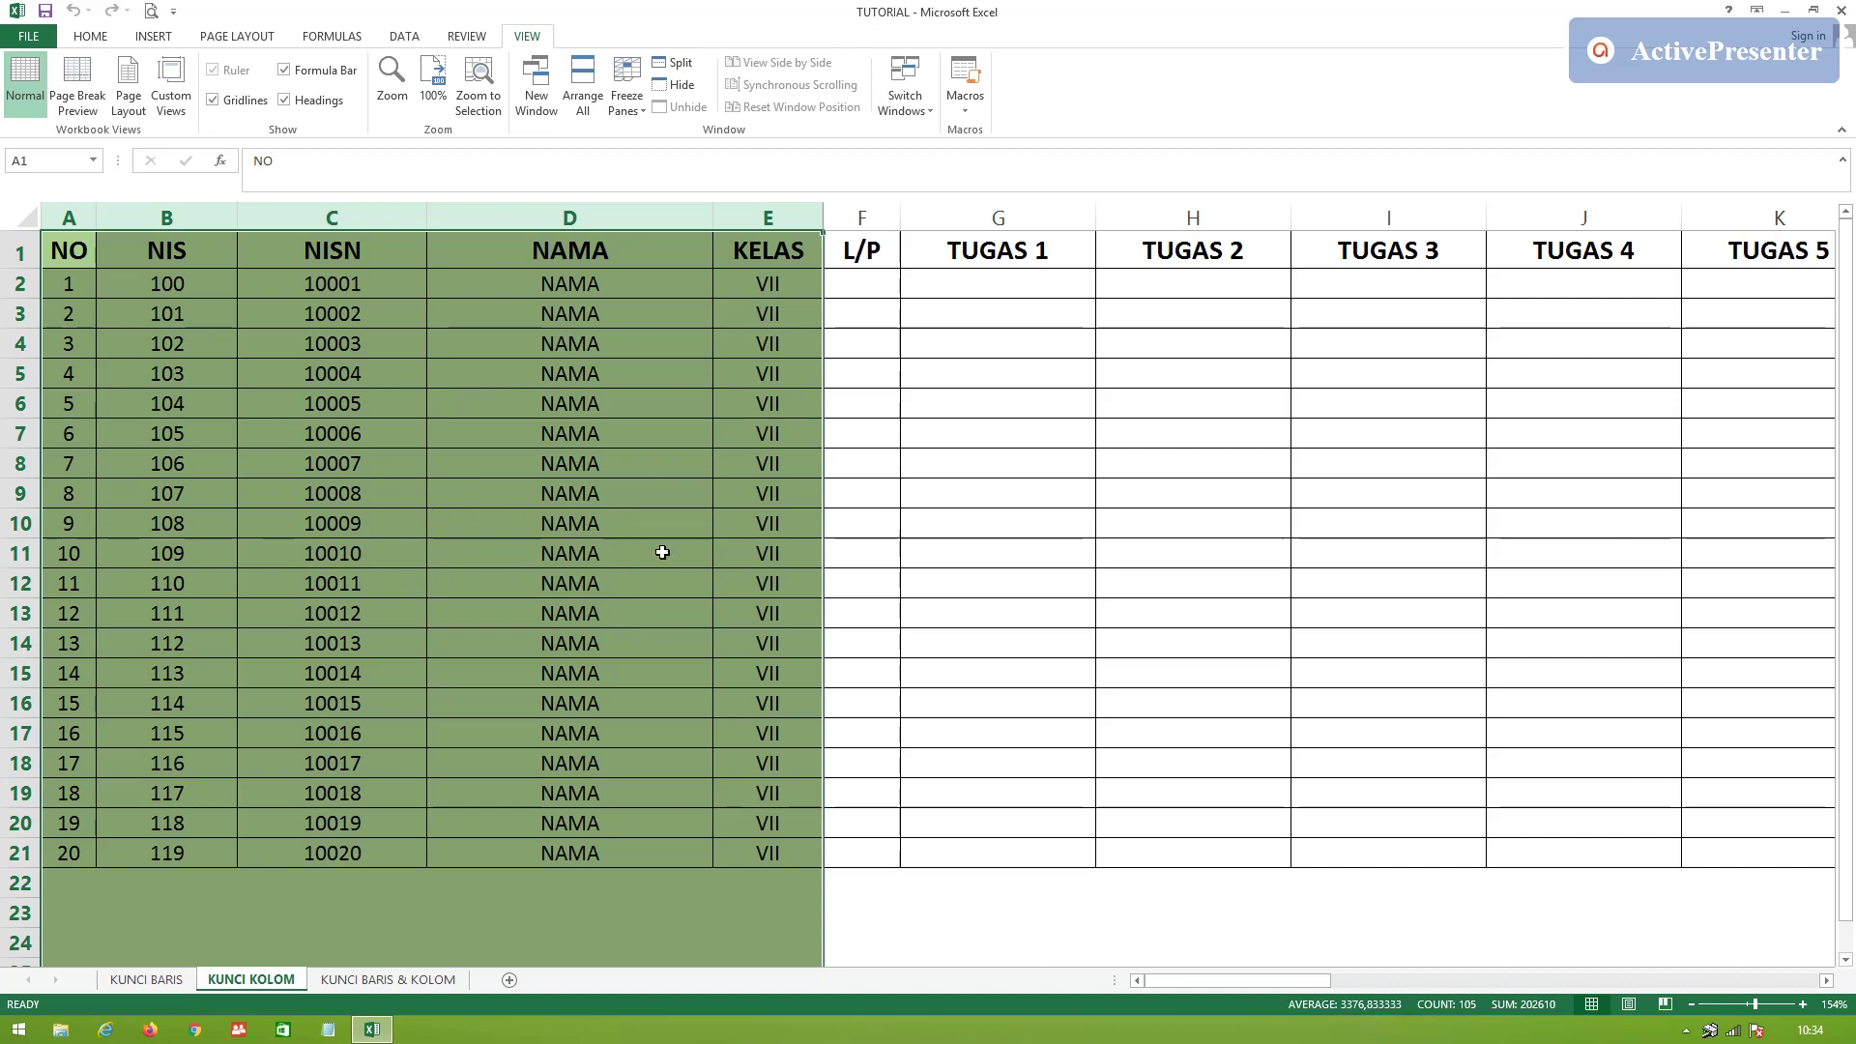
{"action": "left_click", "coordinate": [887, 501]}
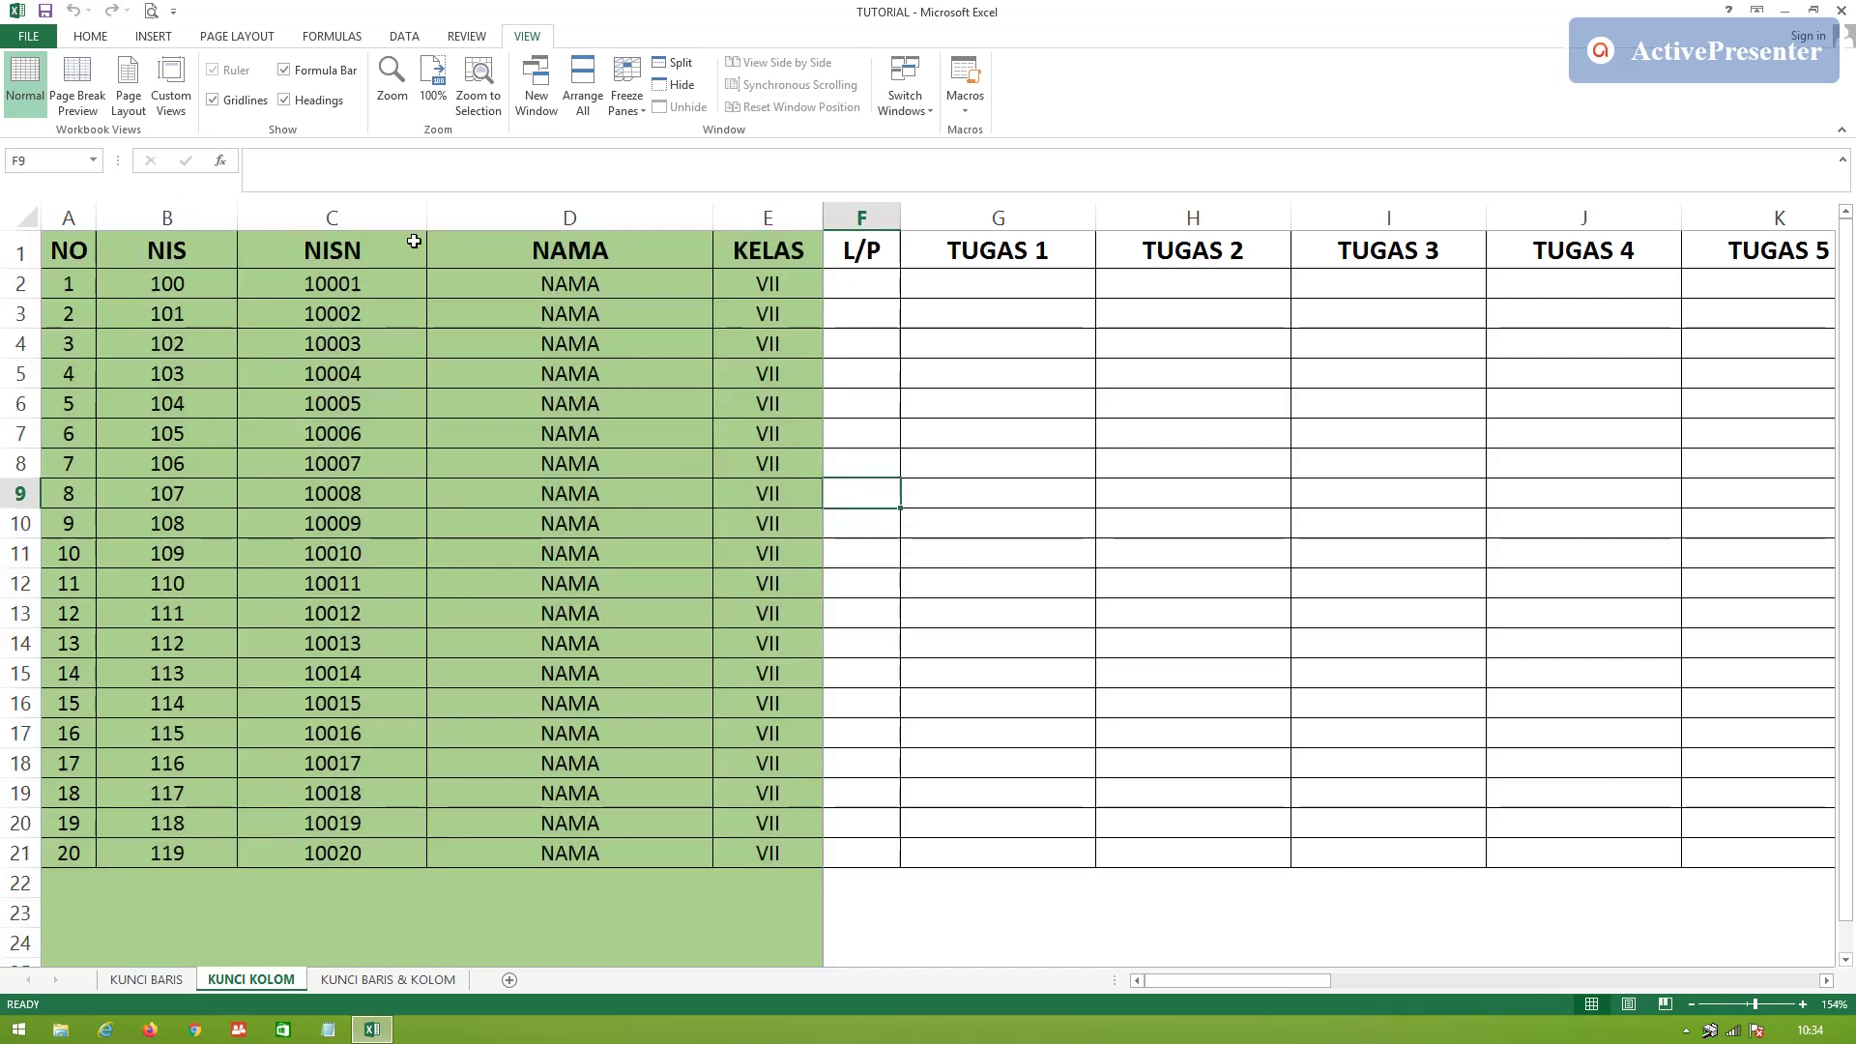
{"action": "key", "text": "Right"}
{"action": "key", "text": "Right"}
{"action": "key", "text": "Right"}
{"action": "key", "text": "Right"}
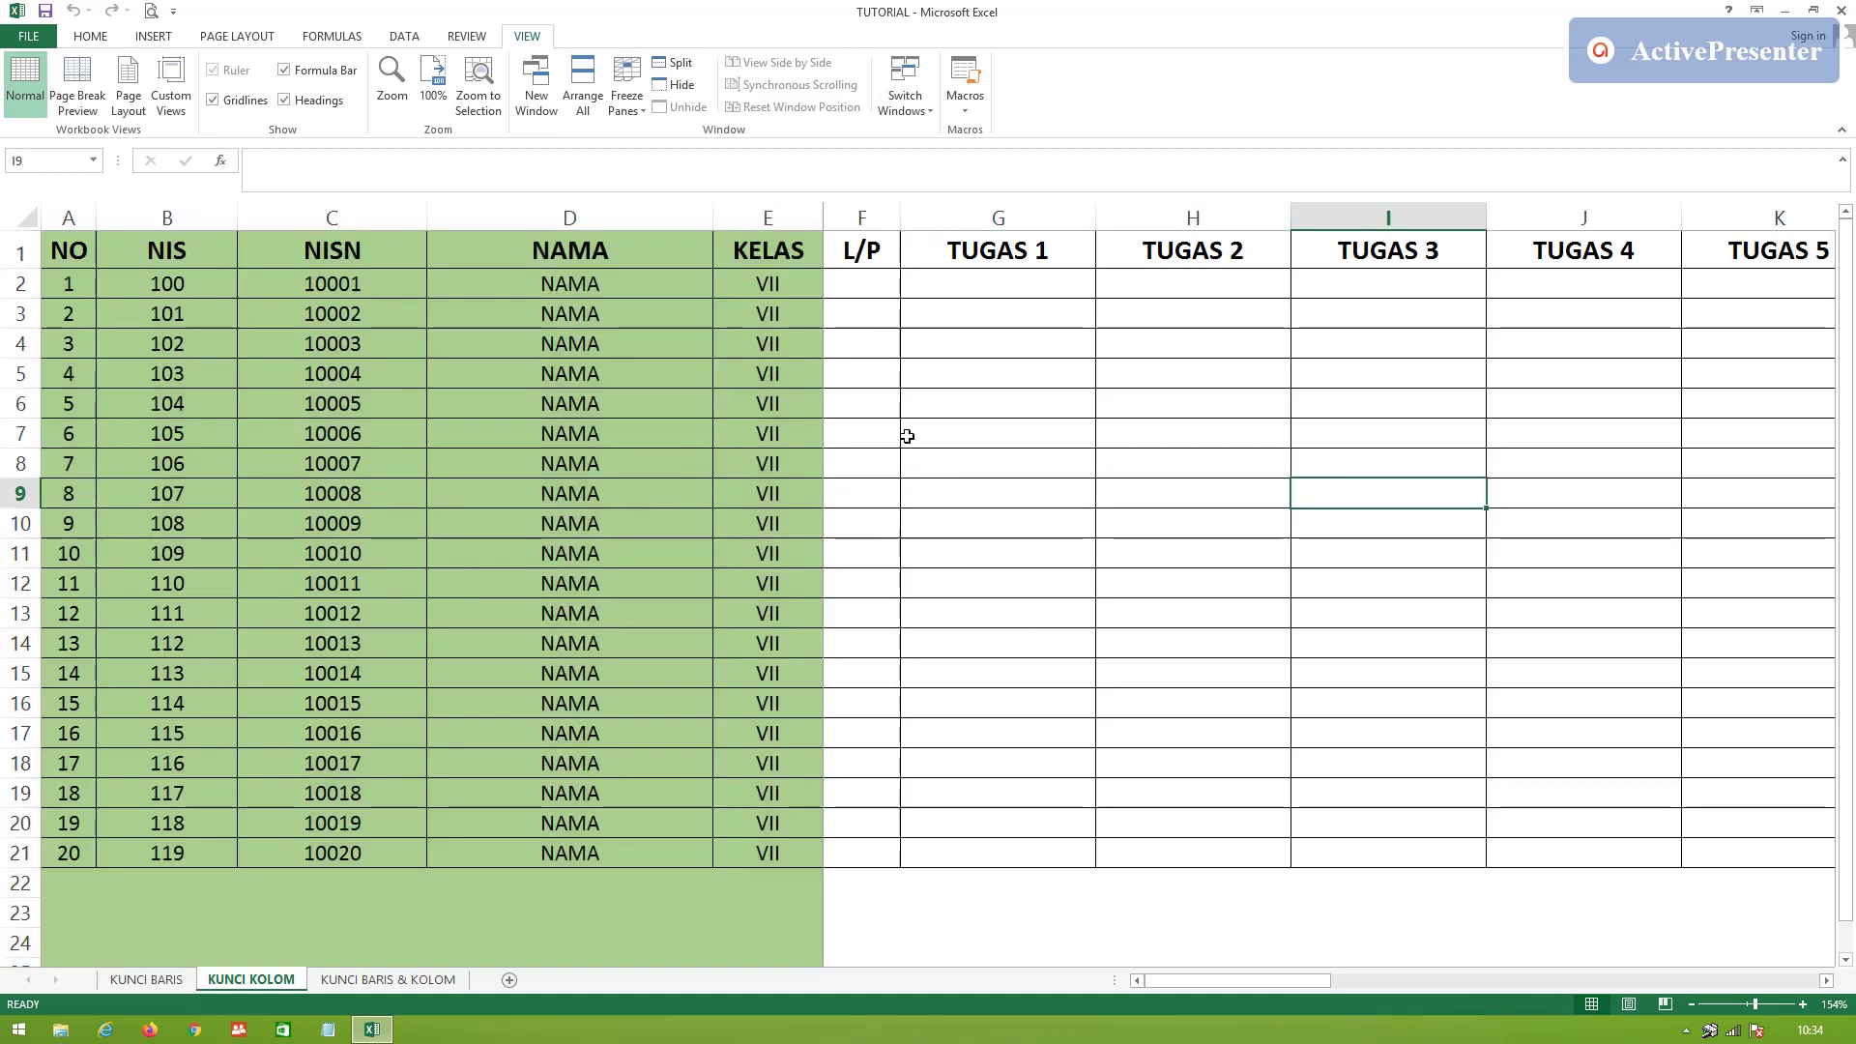
{"action": "key", "text": "Right"}
{"action": "key", "text": "Right"}
{"action": "key", "text": "Right"}
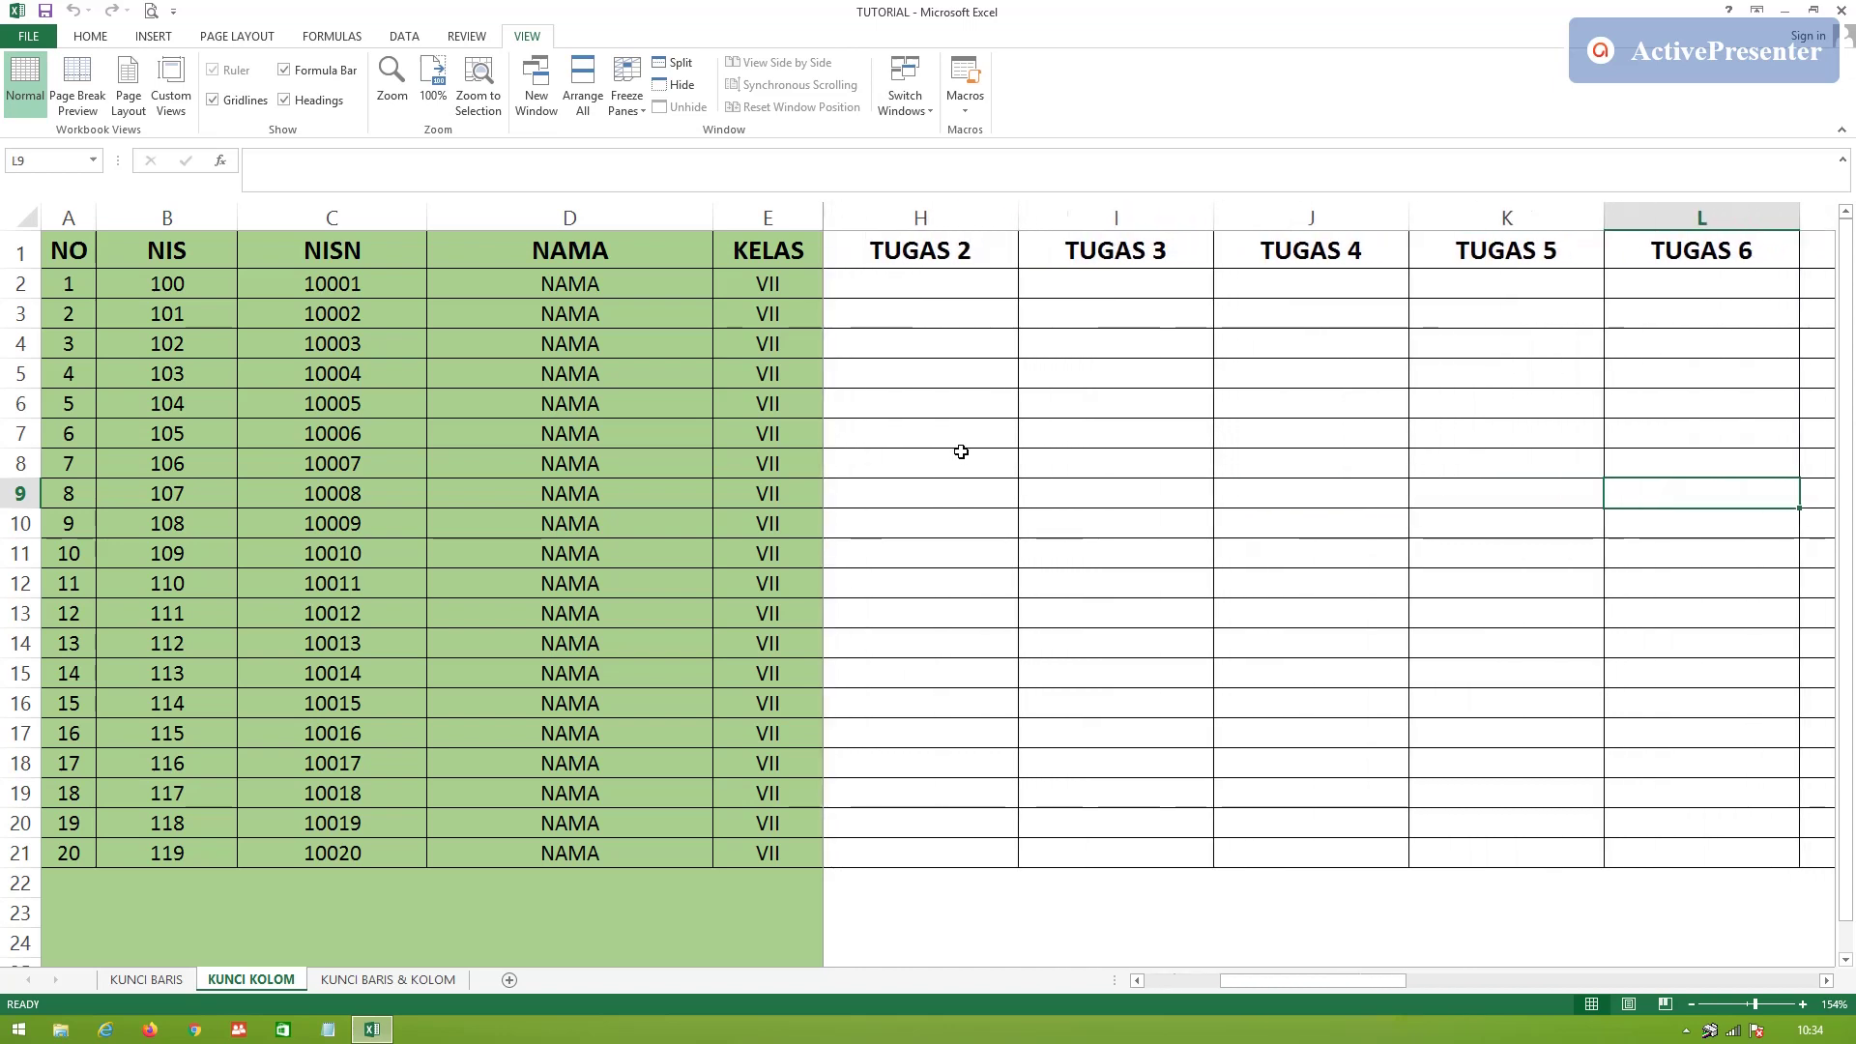
{"action": "key", "text": "Right"}
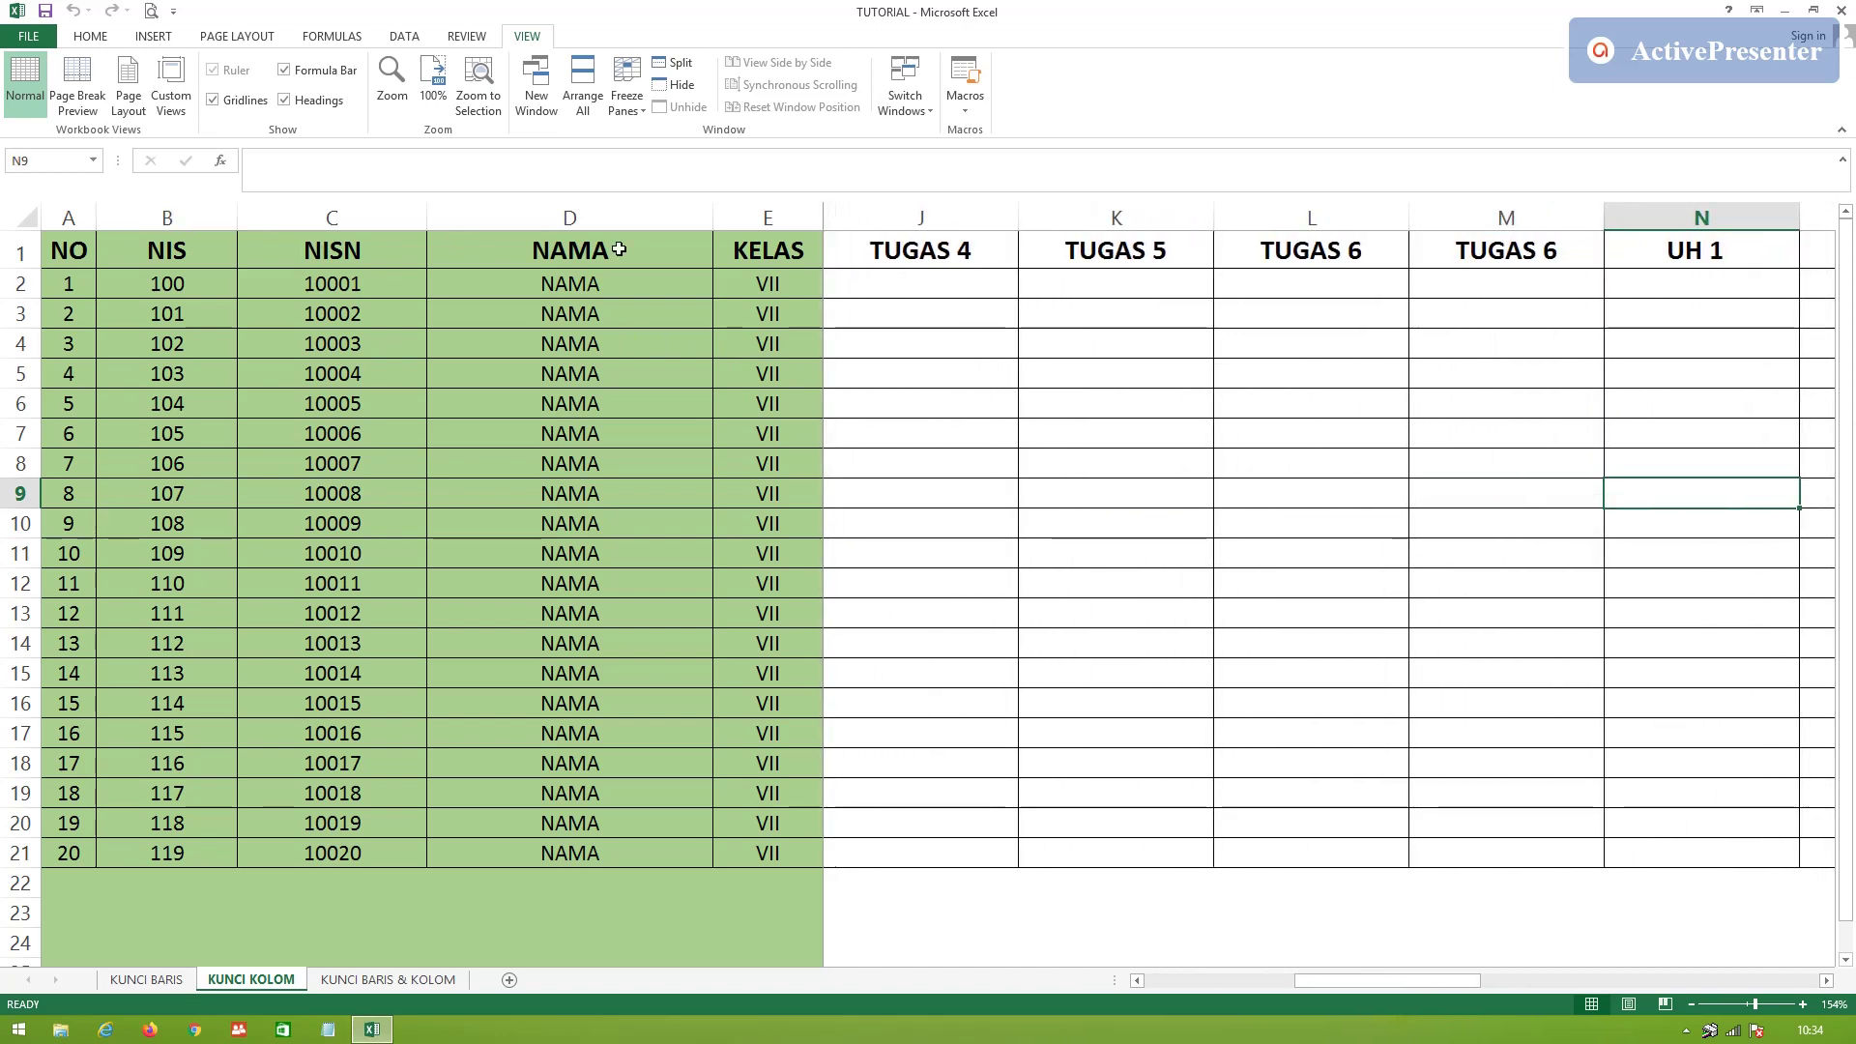
{"action": "key", "text": "Right"}
{"action": "key", "text": "Right"}
{"action": "key", "text": "Right"}
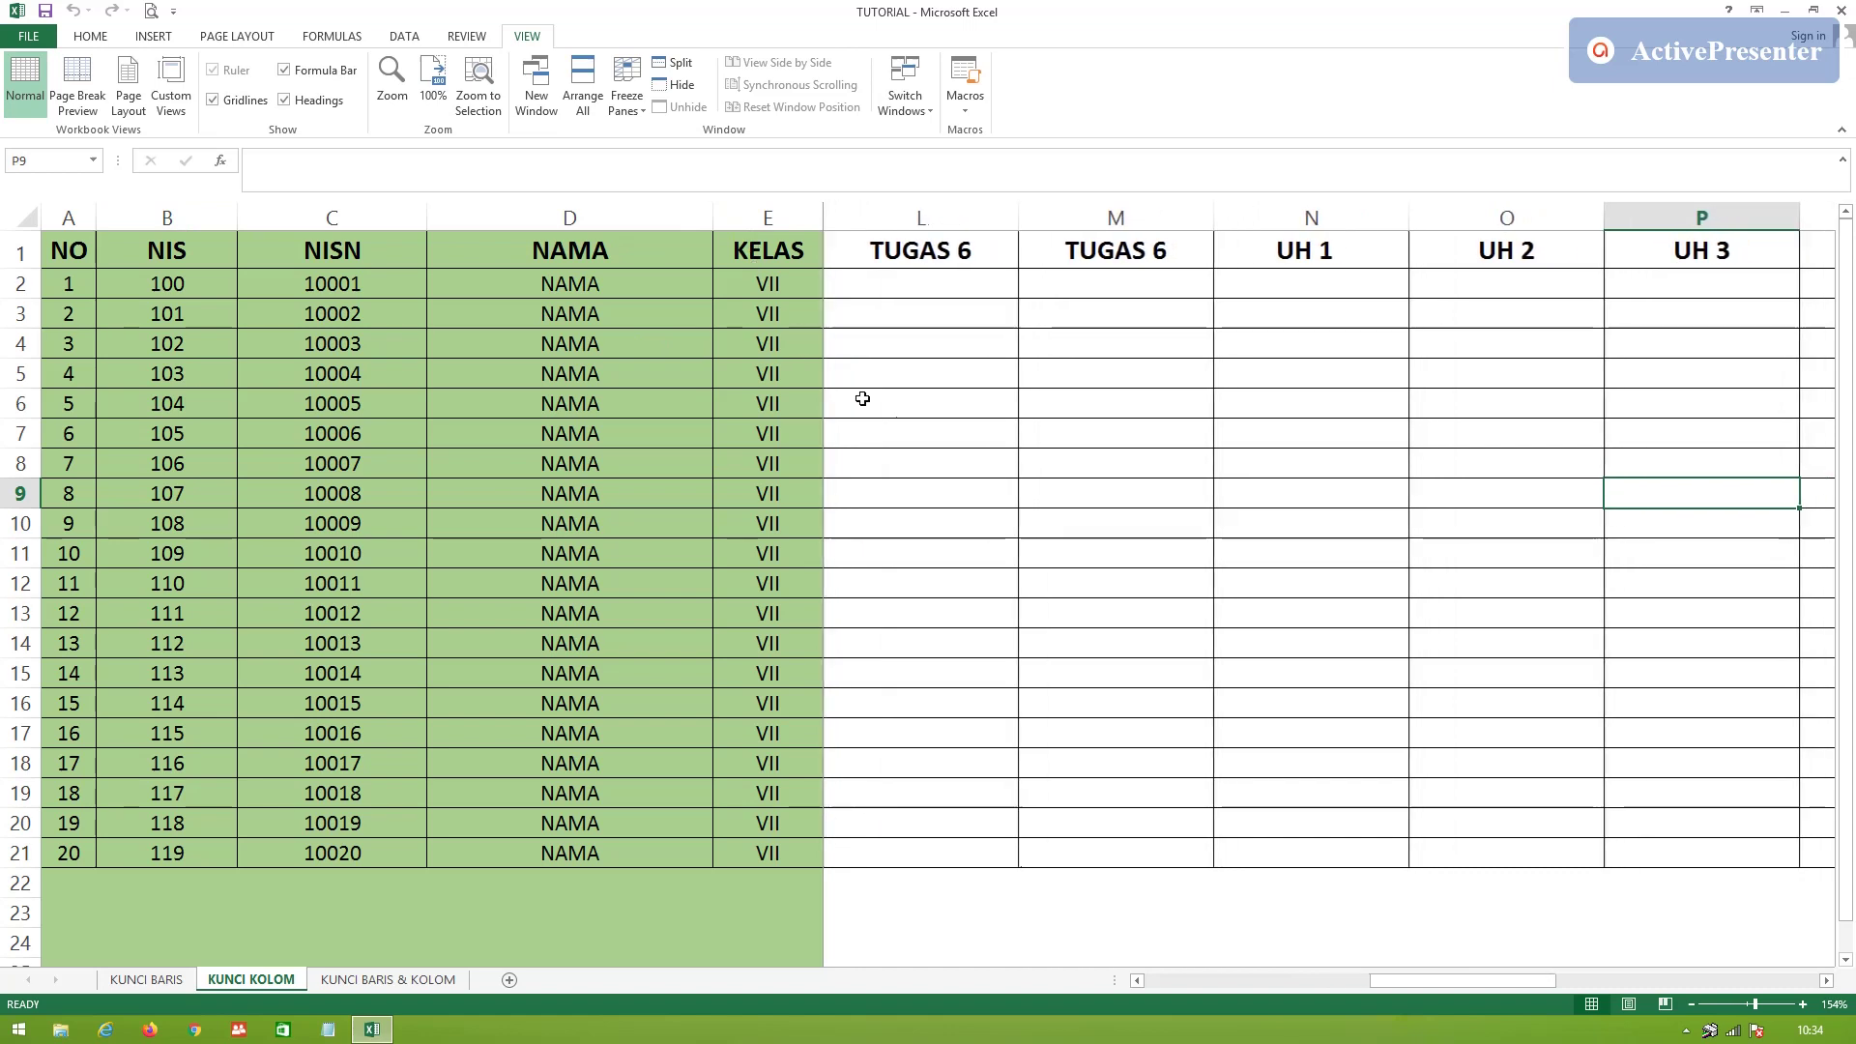
{"action": "key", "text": "Right"}
{"action": "key", "text": "Right"}
{"action": "key", "text": "Right"}
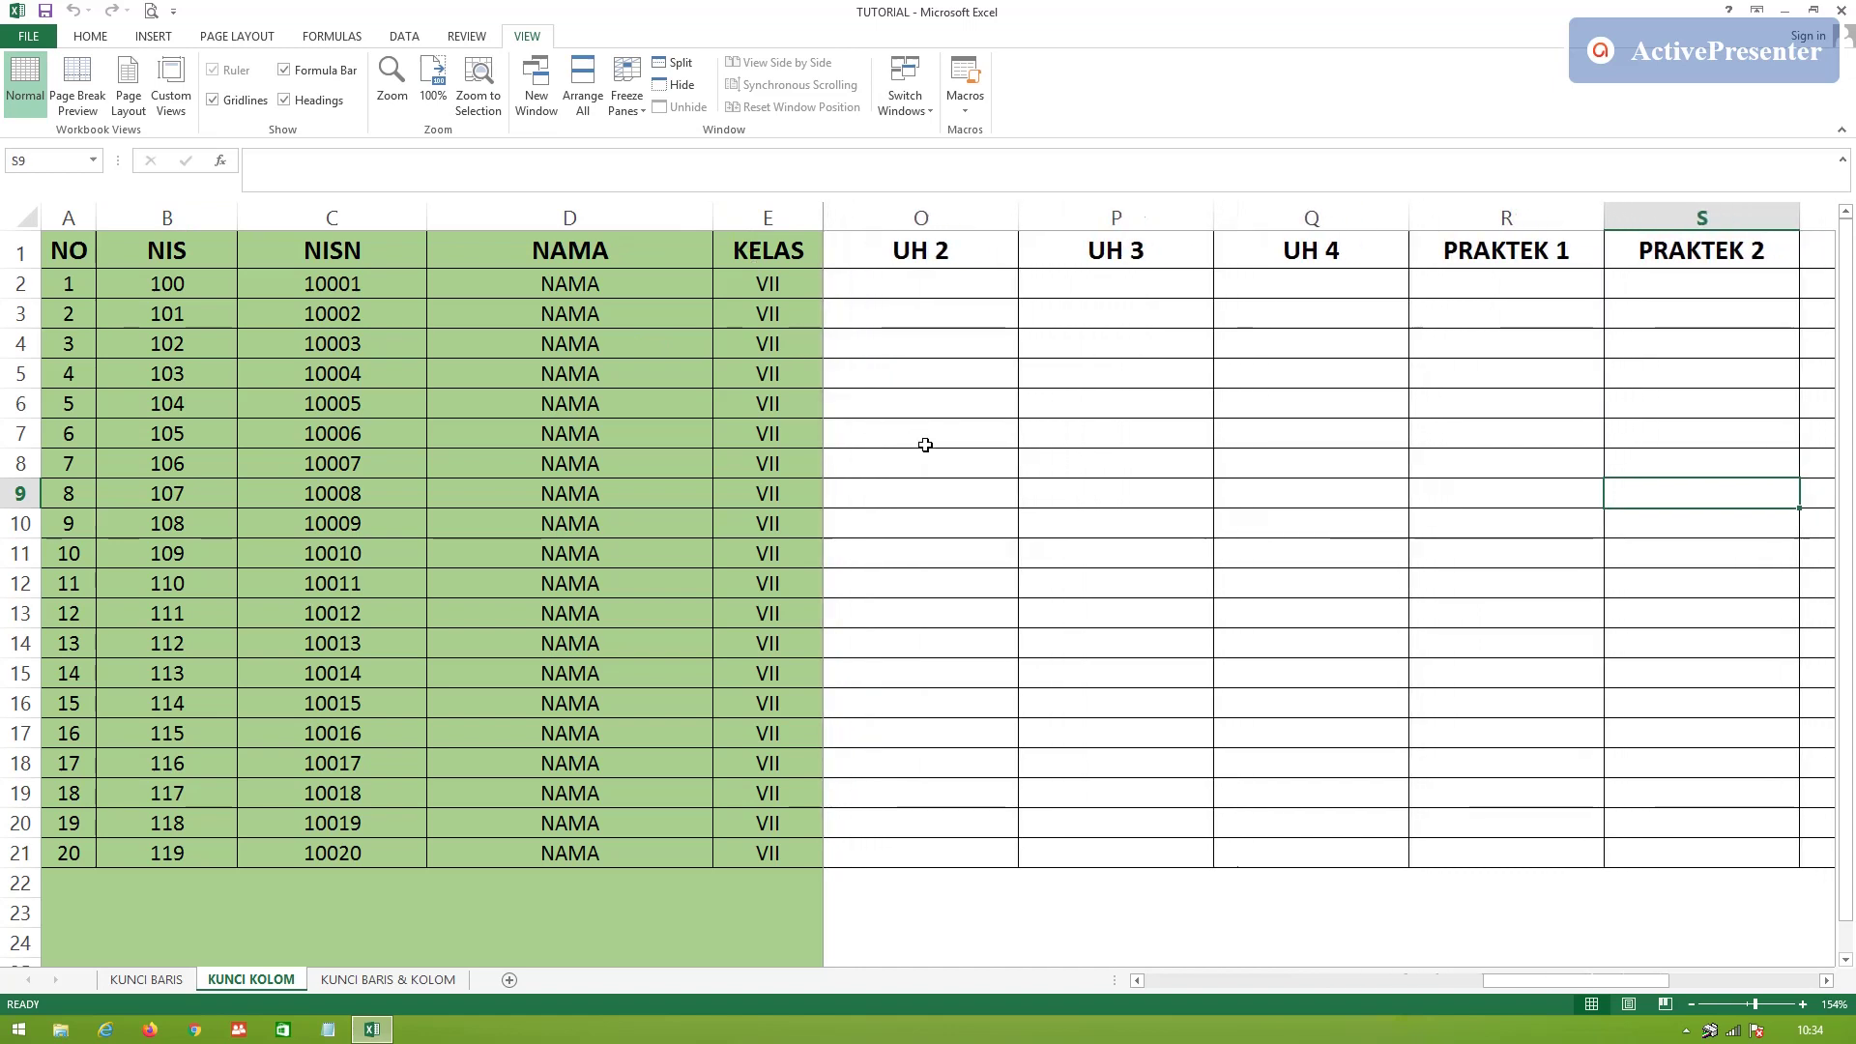
{"action": "key", "text": "Right"}
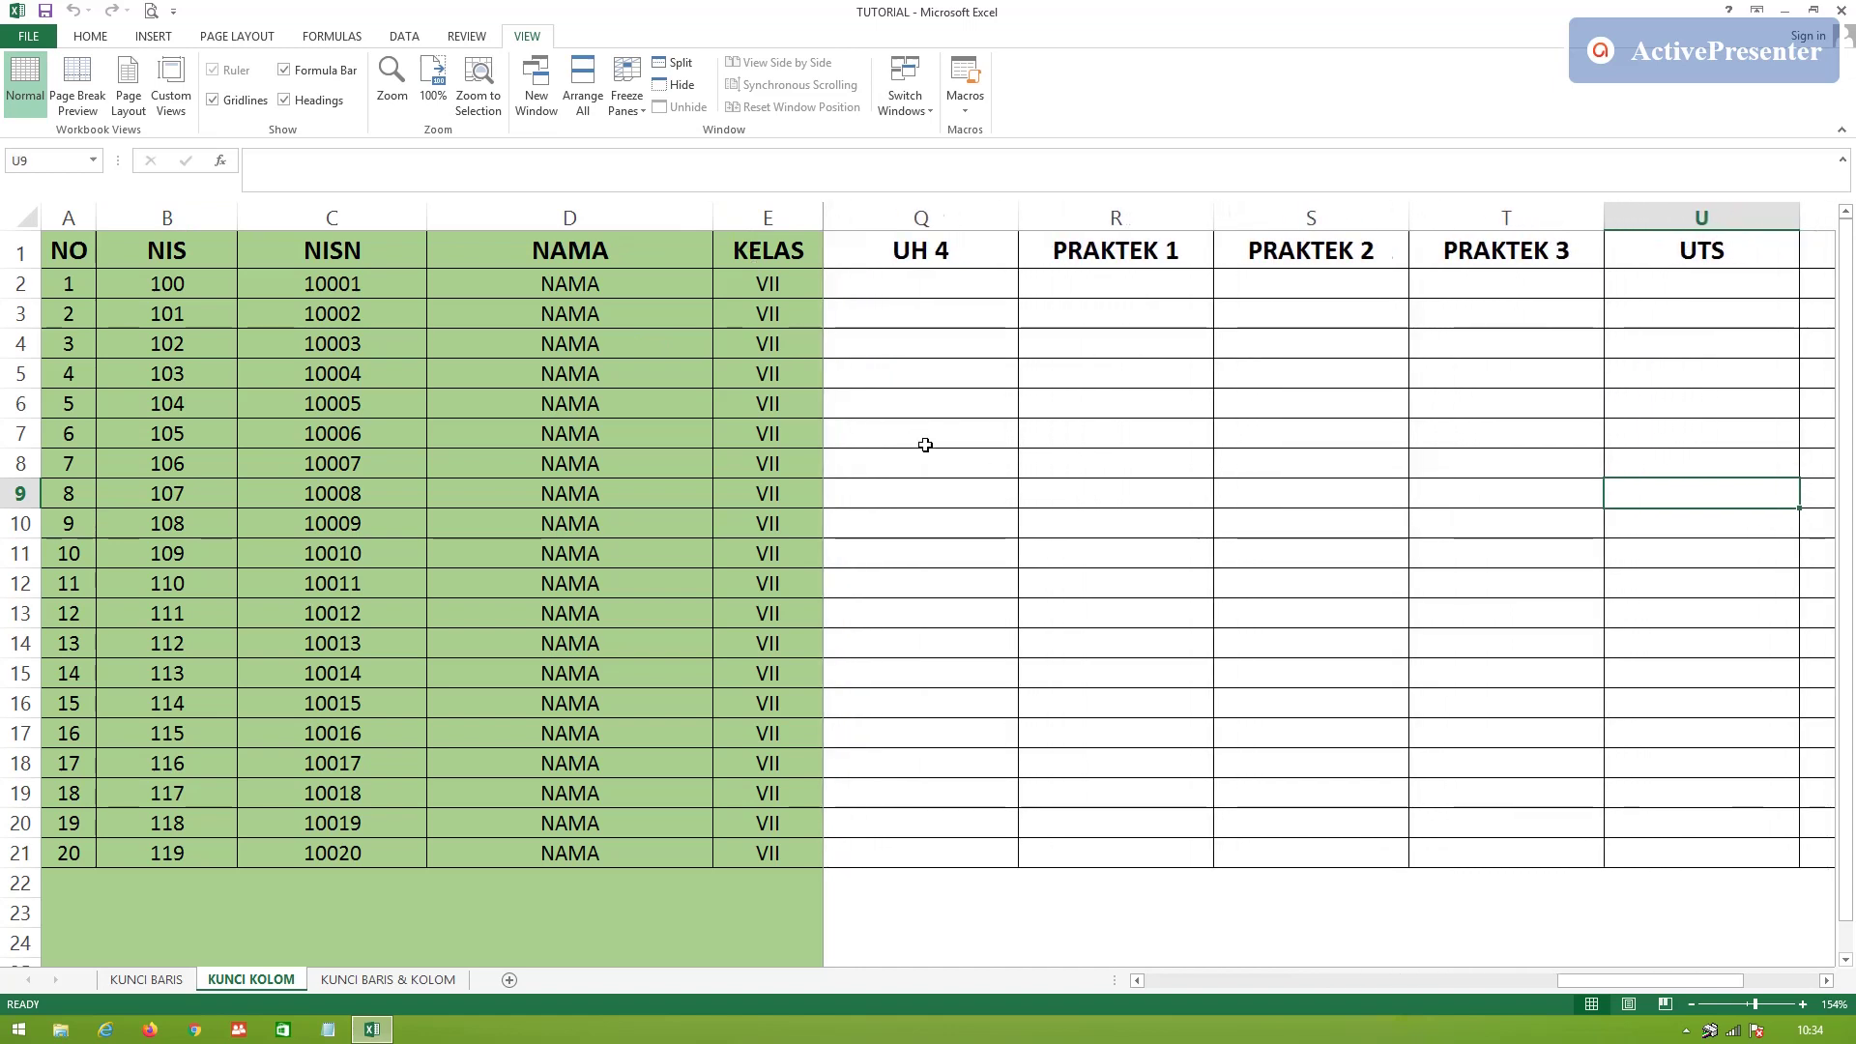
{"action": "key", "text": "Right"}
{"action": "key", "text": "Right"}
{"action": "key", "text": "Right"}
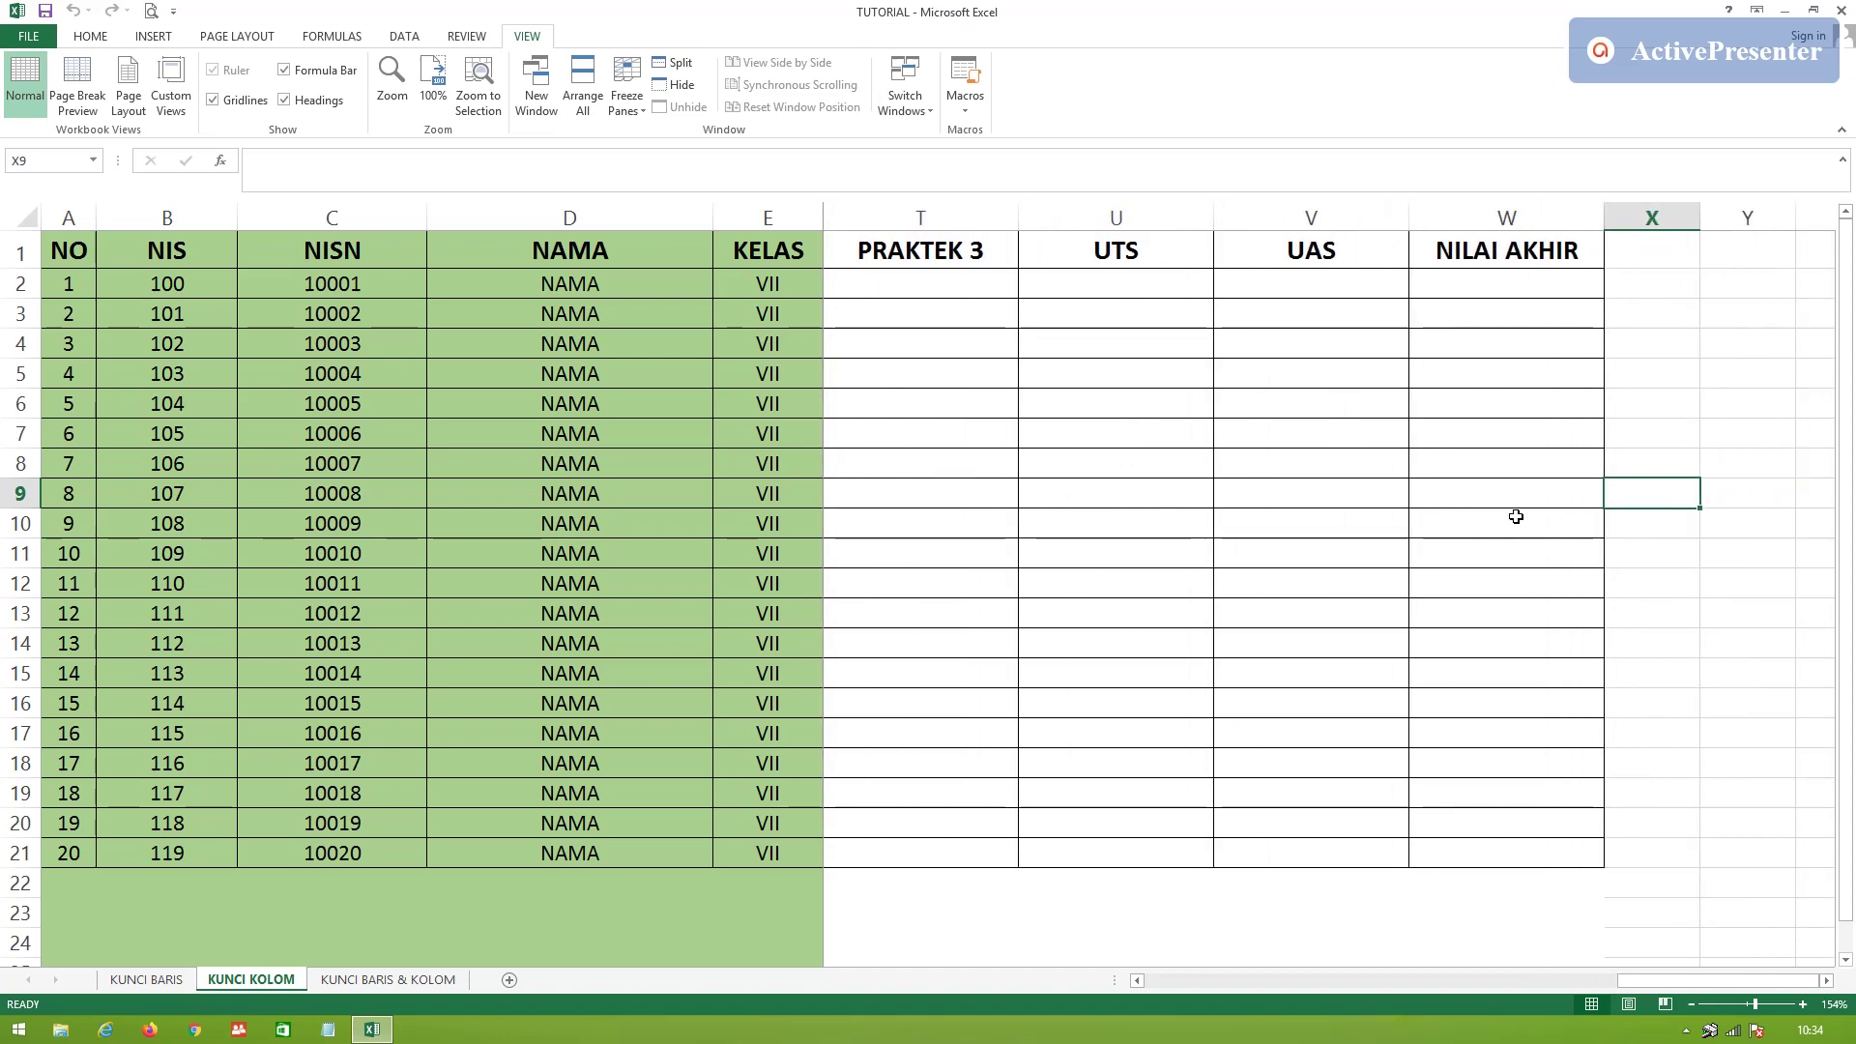
{"action": "key", "text": "Right"}
{"action": "key", "text": "Right"}
{"action": "key", "text": "Right"}
{"action": "key", "text": "Right"}
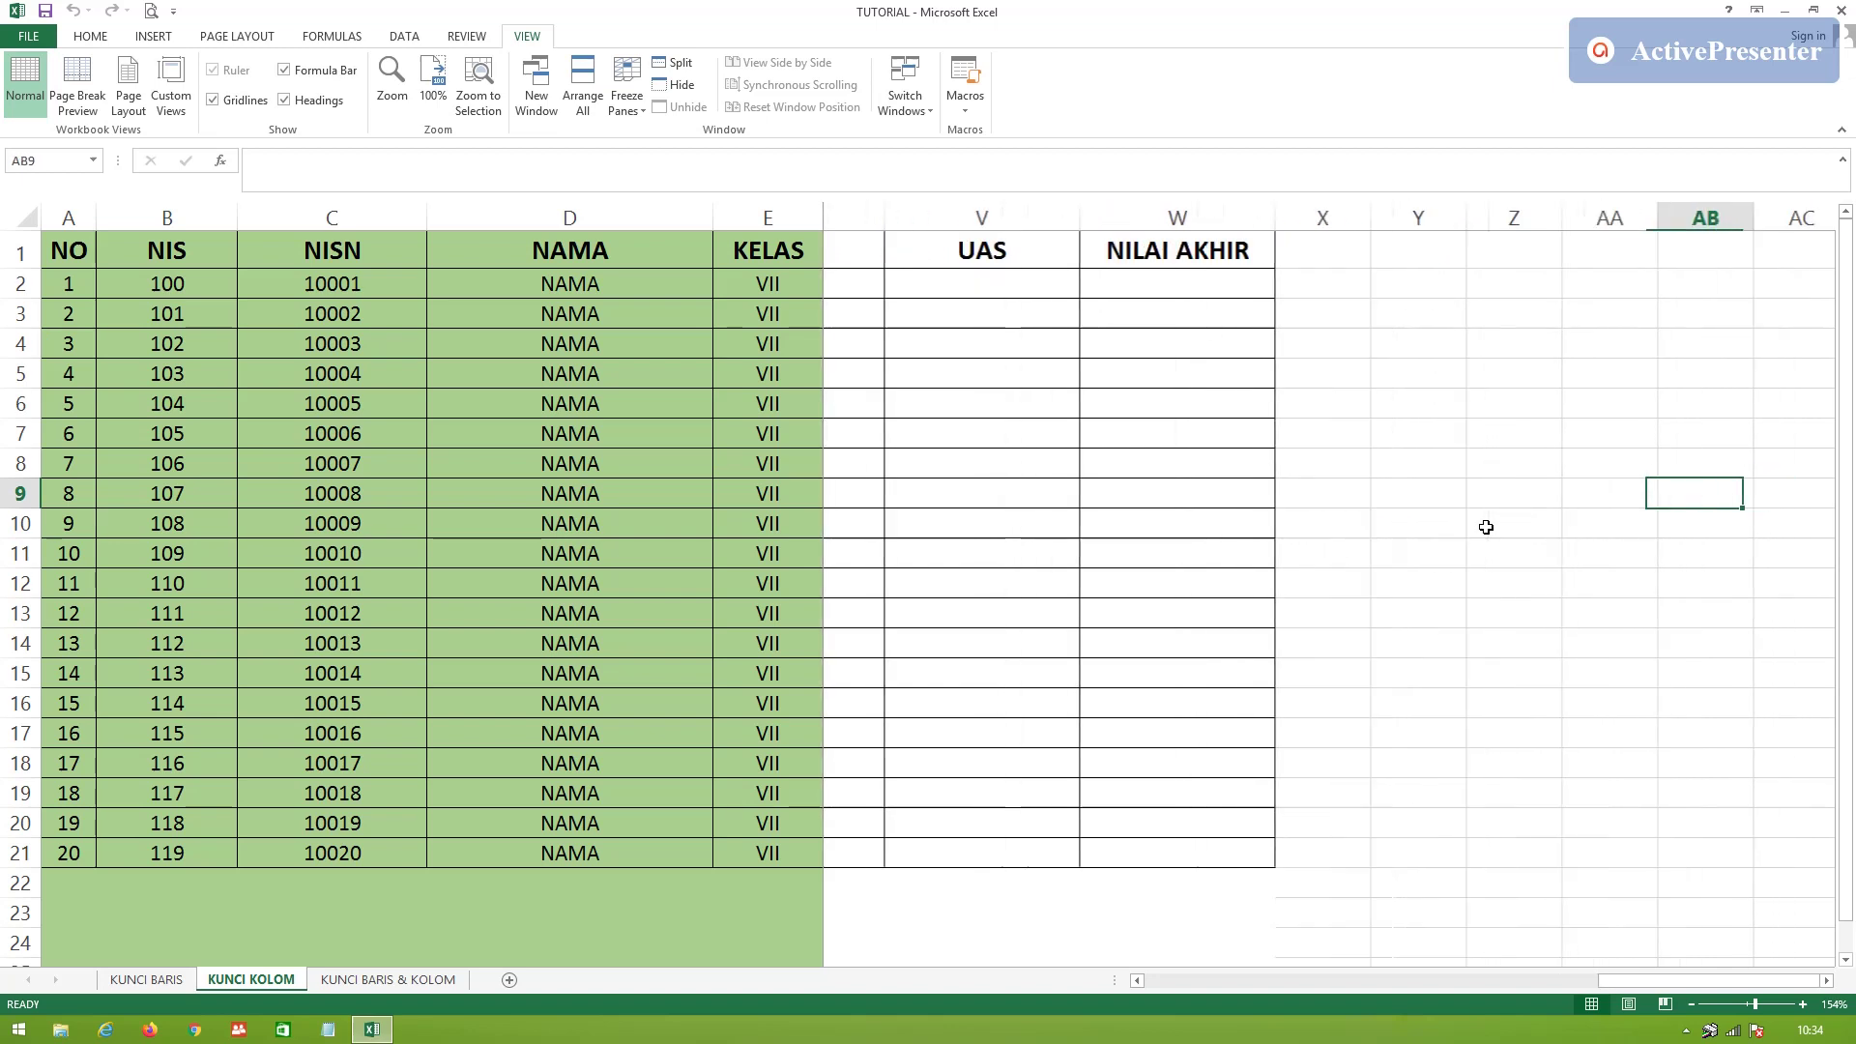
{"action": "key", "text": "Right"}
{"action": "key", "text": "Right"}
{"action": "key", "text": "Right"}
{"action": "key", "text": "Right"}
{"action": "key", "text": "Right"}
{"action": "key", "text": "Right"}
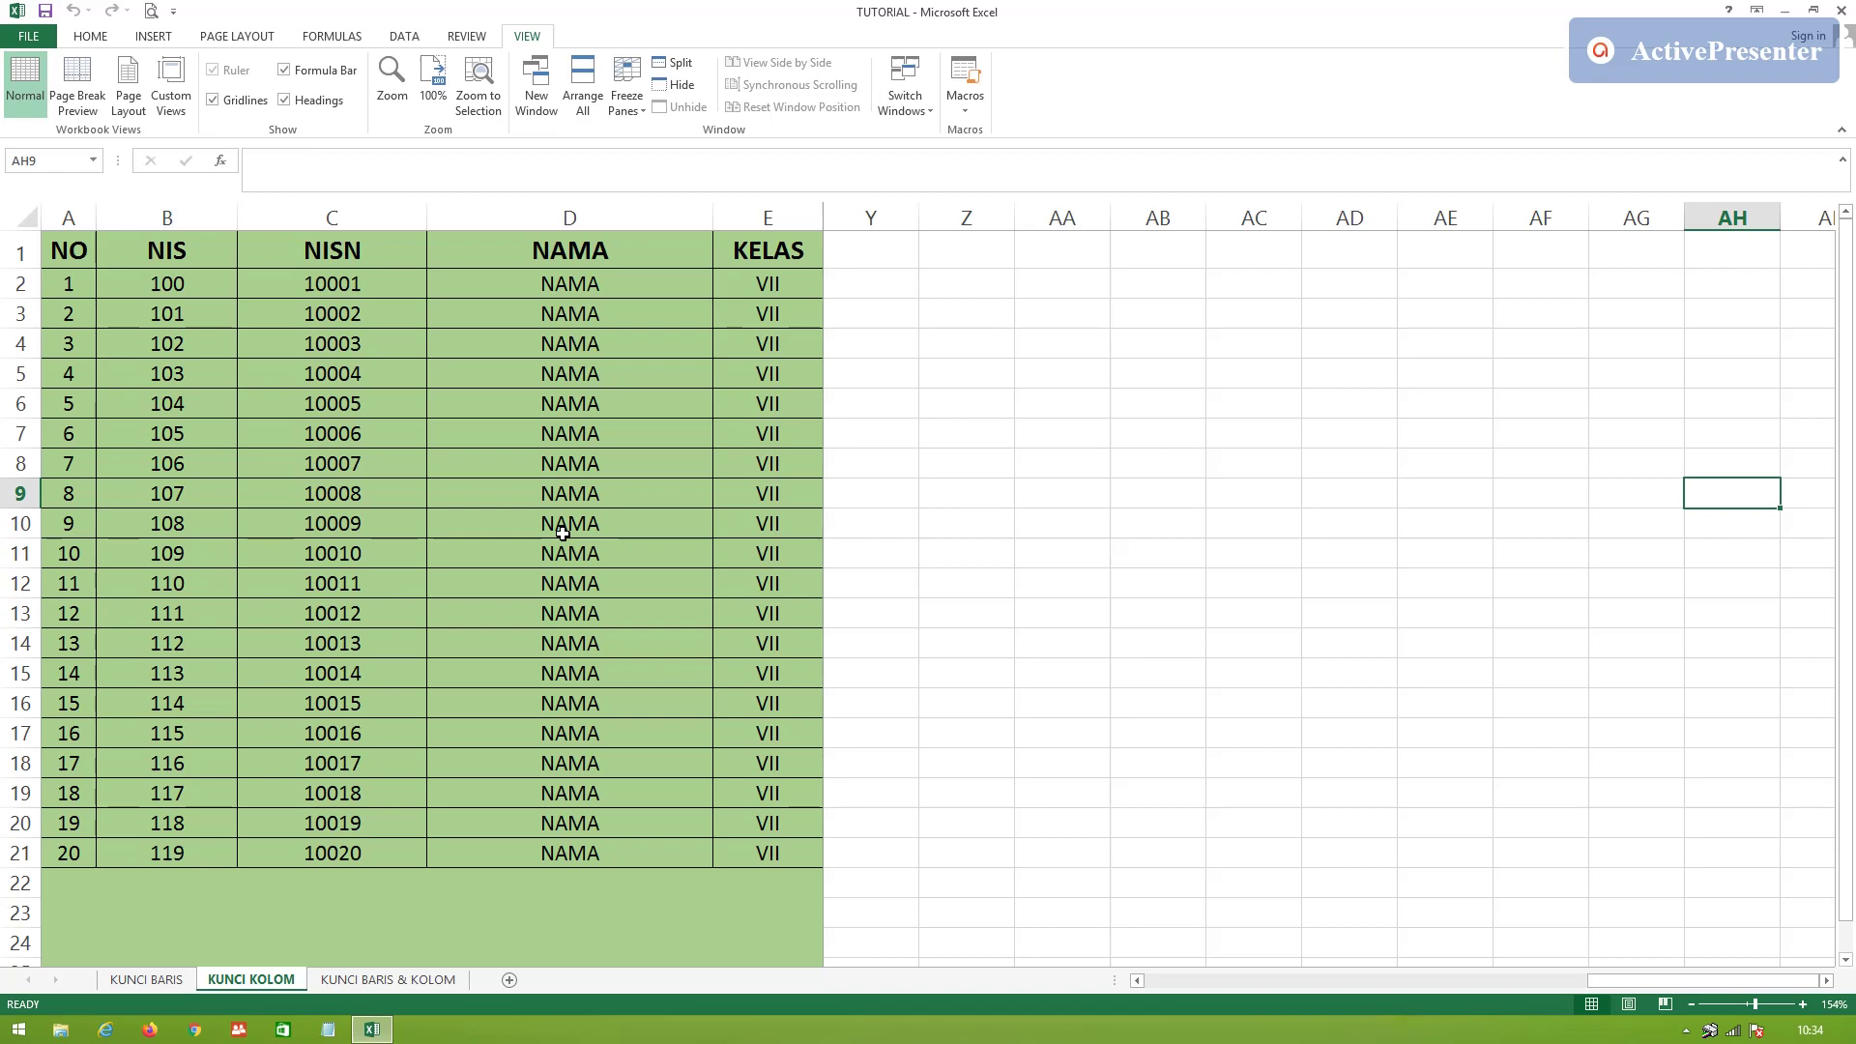
{"action": "key", "text": "Left"}
{"action": "key", "text": "Left"}
{"action": "key", "text": "Left"}
{"action": "key", "text": "Left"}
{"action": "key", "text": "Left"}
{"action": "key", "text": "Left"}
{"action": "key", "text": "Left"}
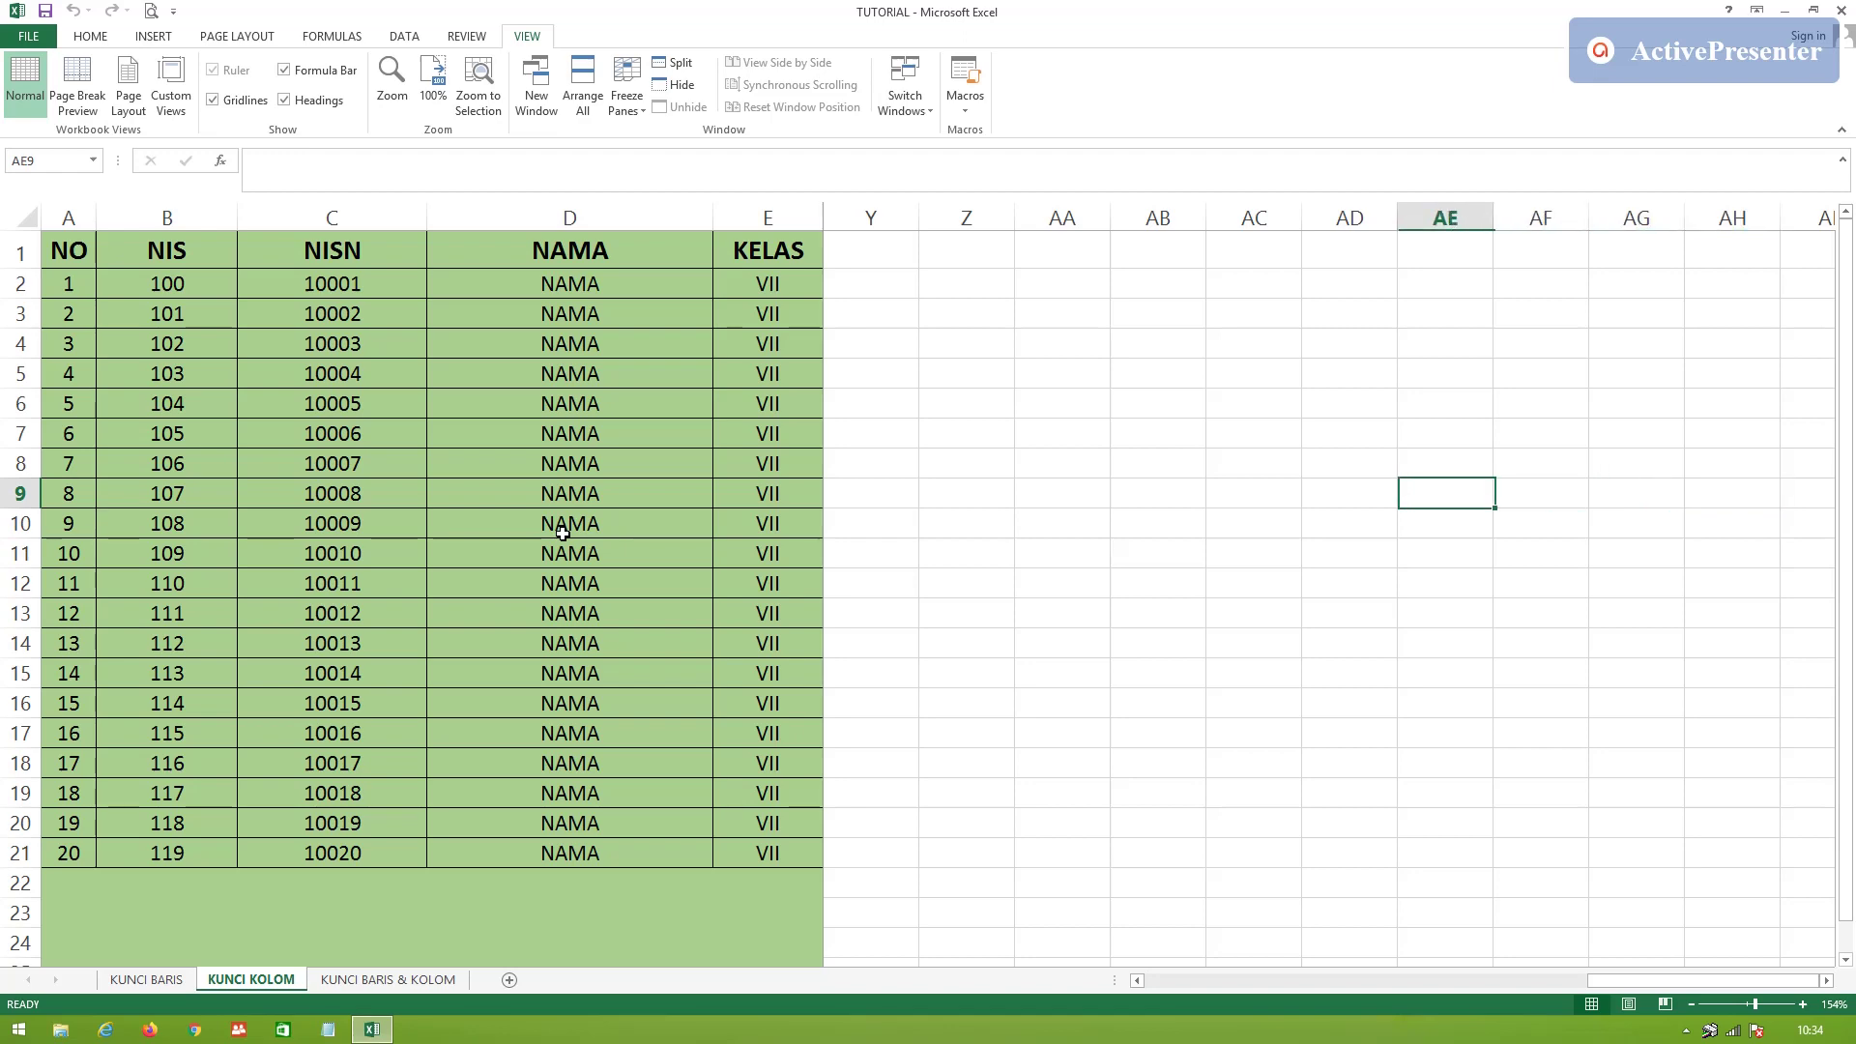
{"action": "key", "text": "Left"}
{"action": "key", "text": "Left"}
{"action": "key", "text": "Left"}
{"action": "key", "text": "Left"}
{"action": "key", "text": "Left"}
{"action": "key", "text": "Left"}
{"action": "key", "text": "Left"}
{"action": "key", "text": "Left"}
{"action": "key", "text": "Left"}
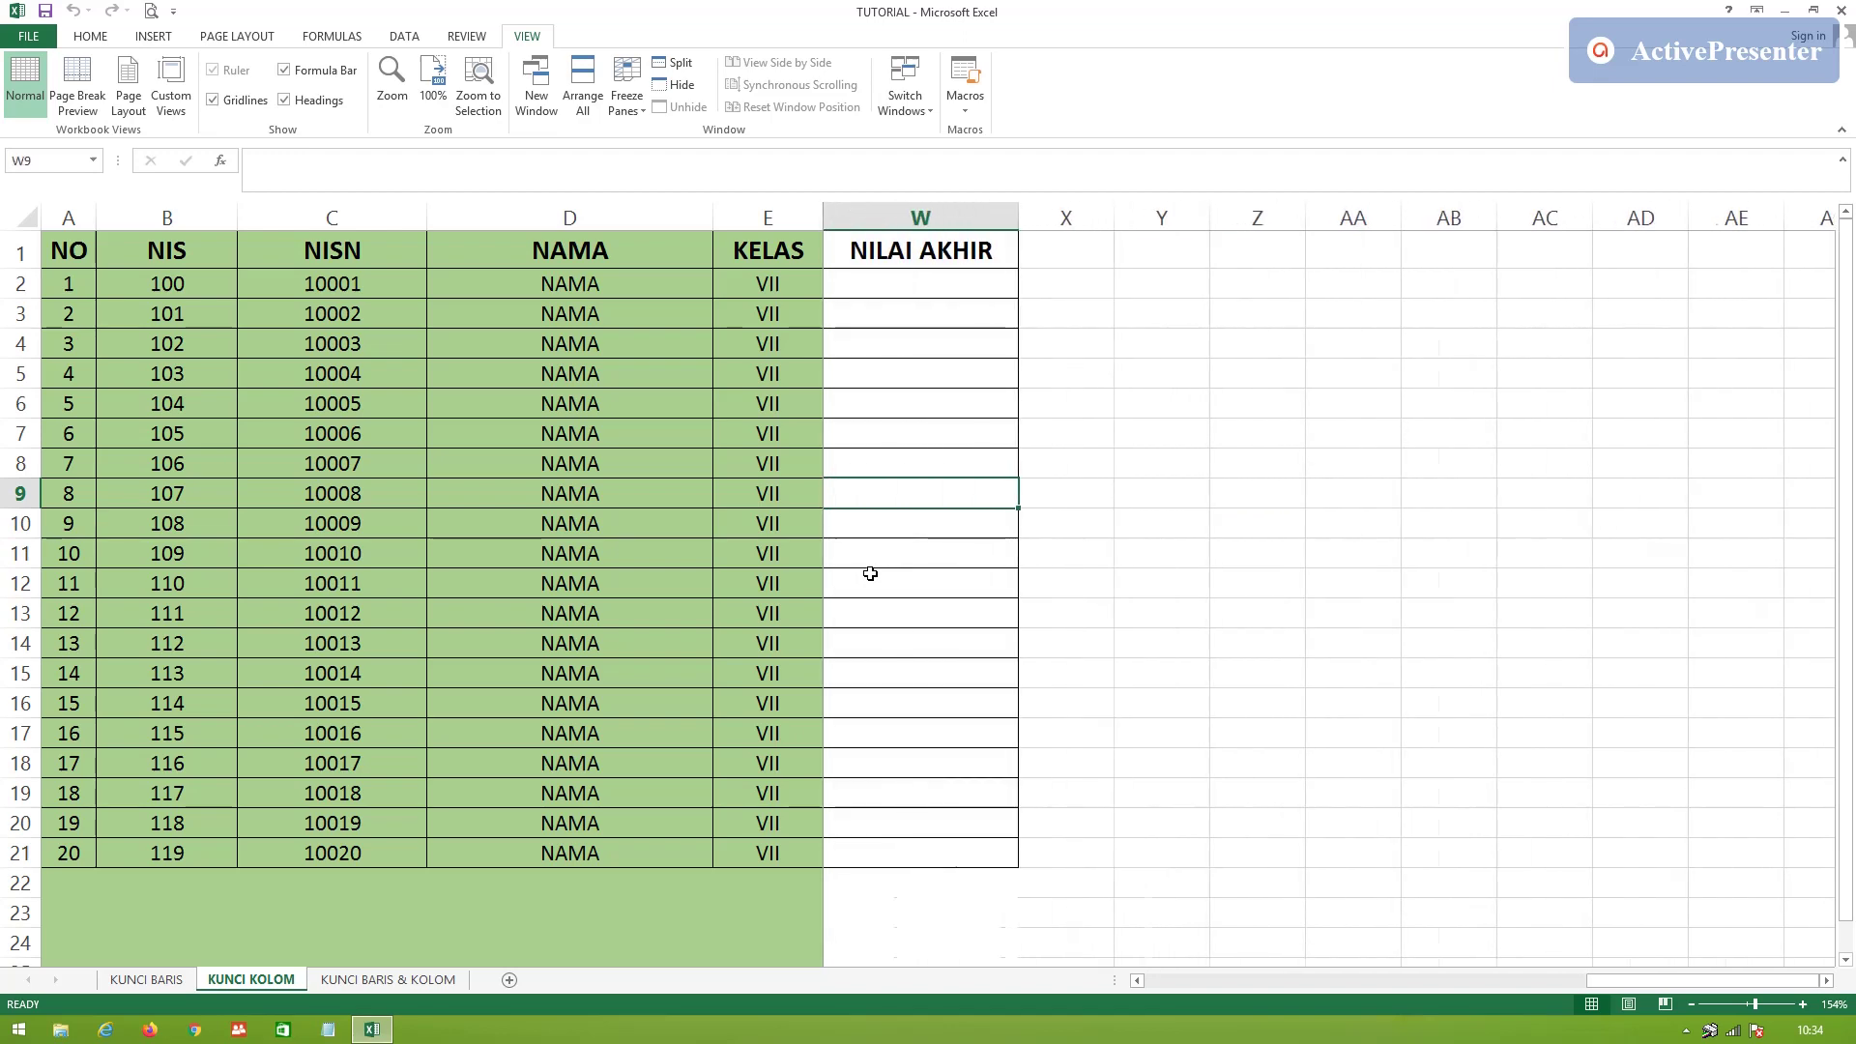
{"action": "key", "text": "Left"}
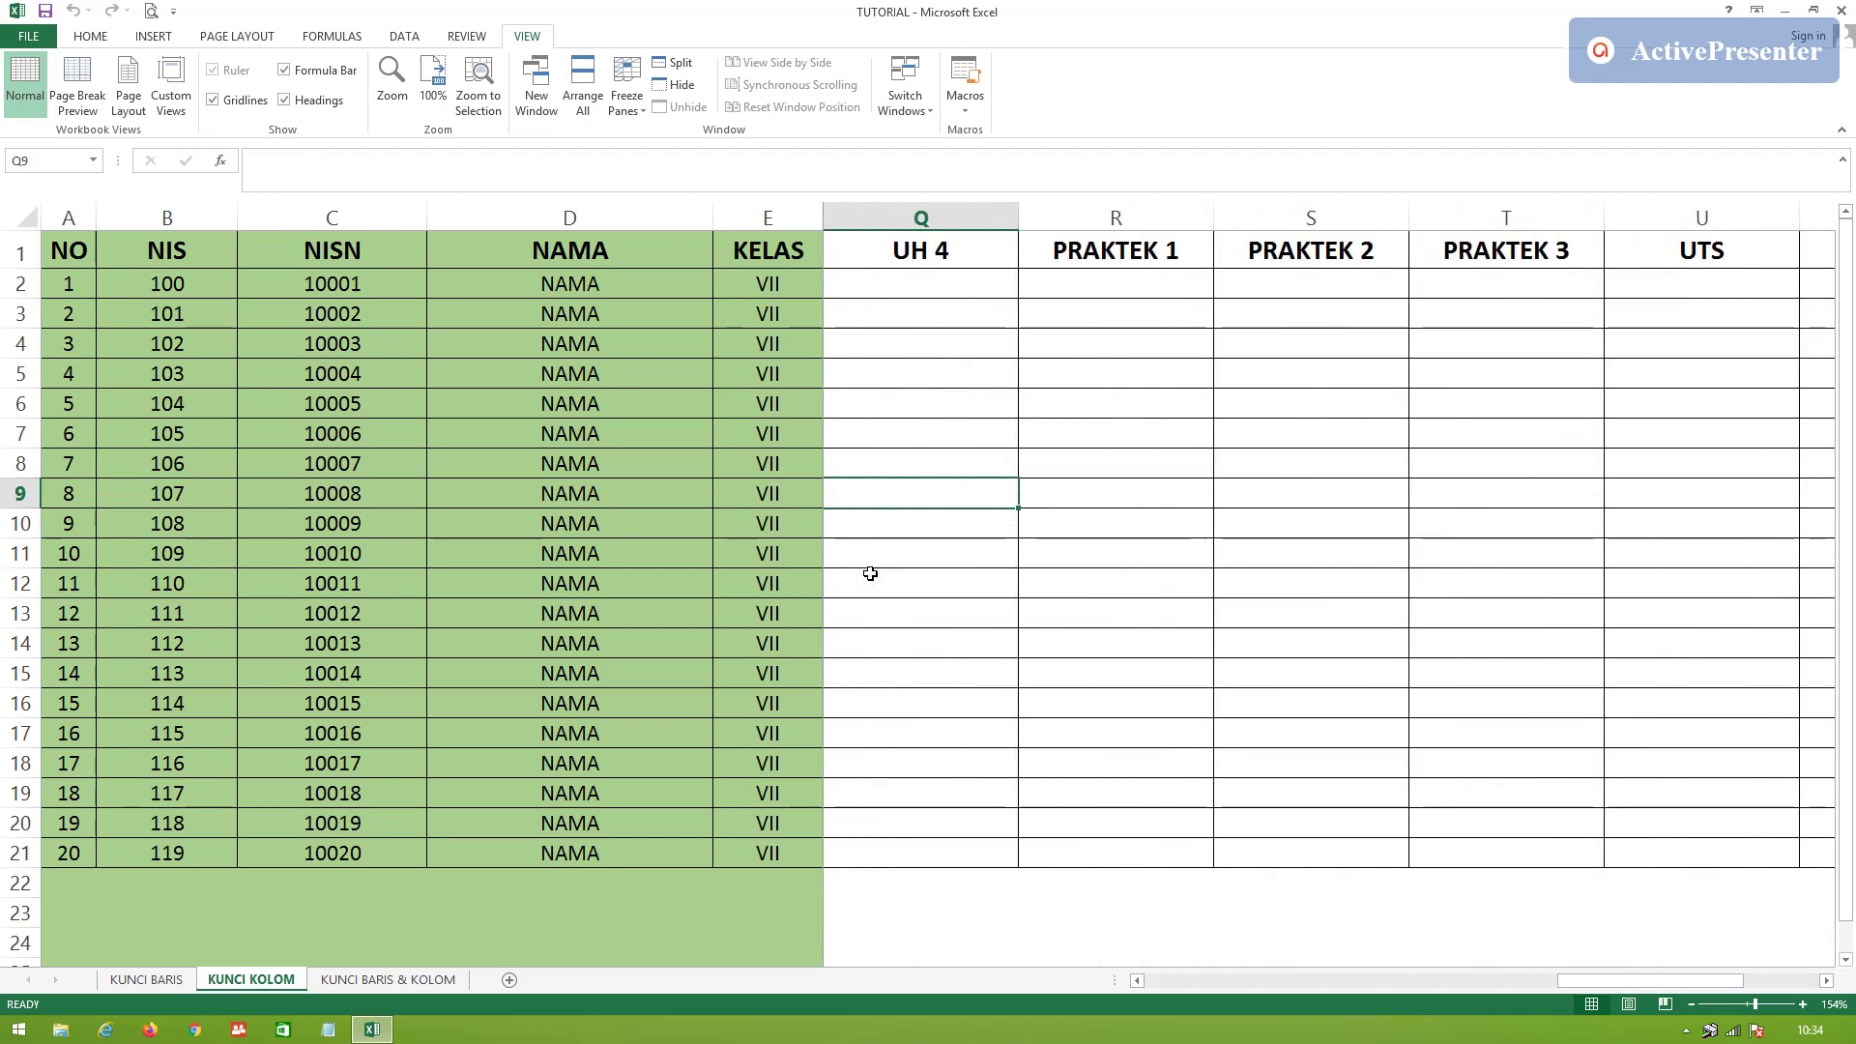
{"action": "key", "text": "Left"}
{"action": "key", "text": "Left"}
{"action": "key", "text": "Left"}
{"action": "key", "text": "Left"}
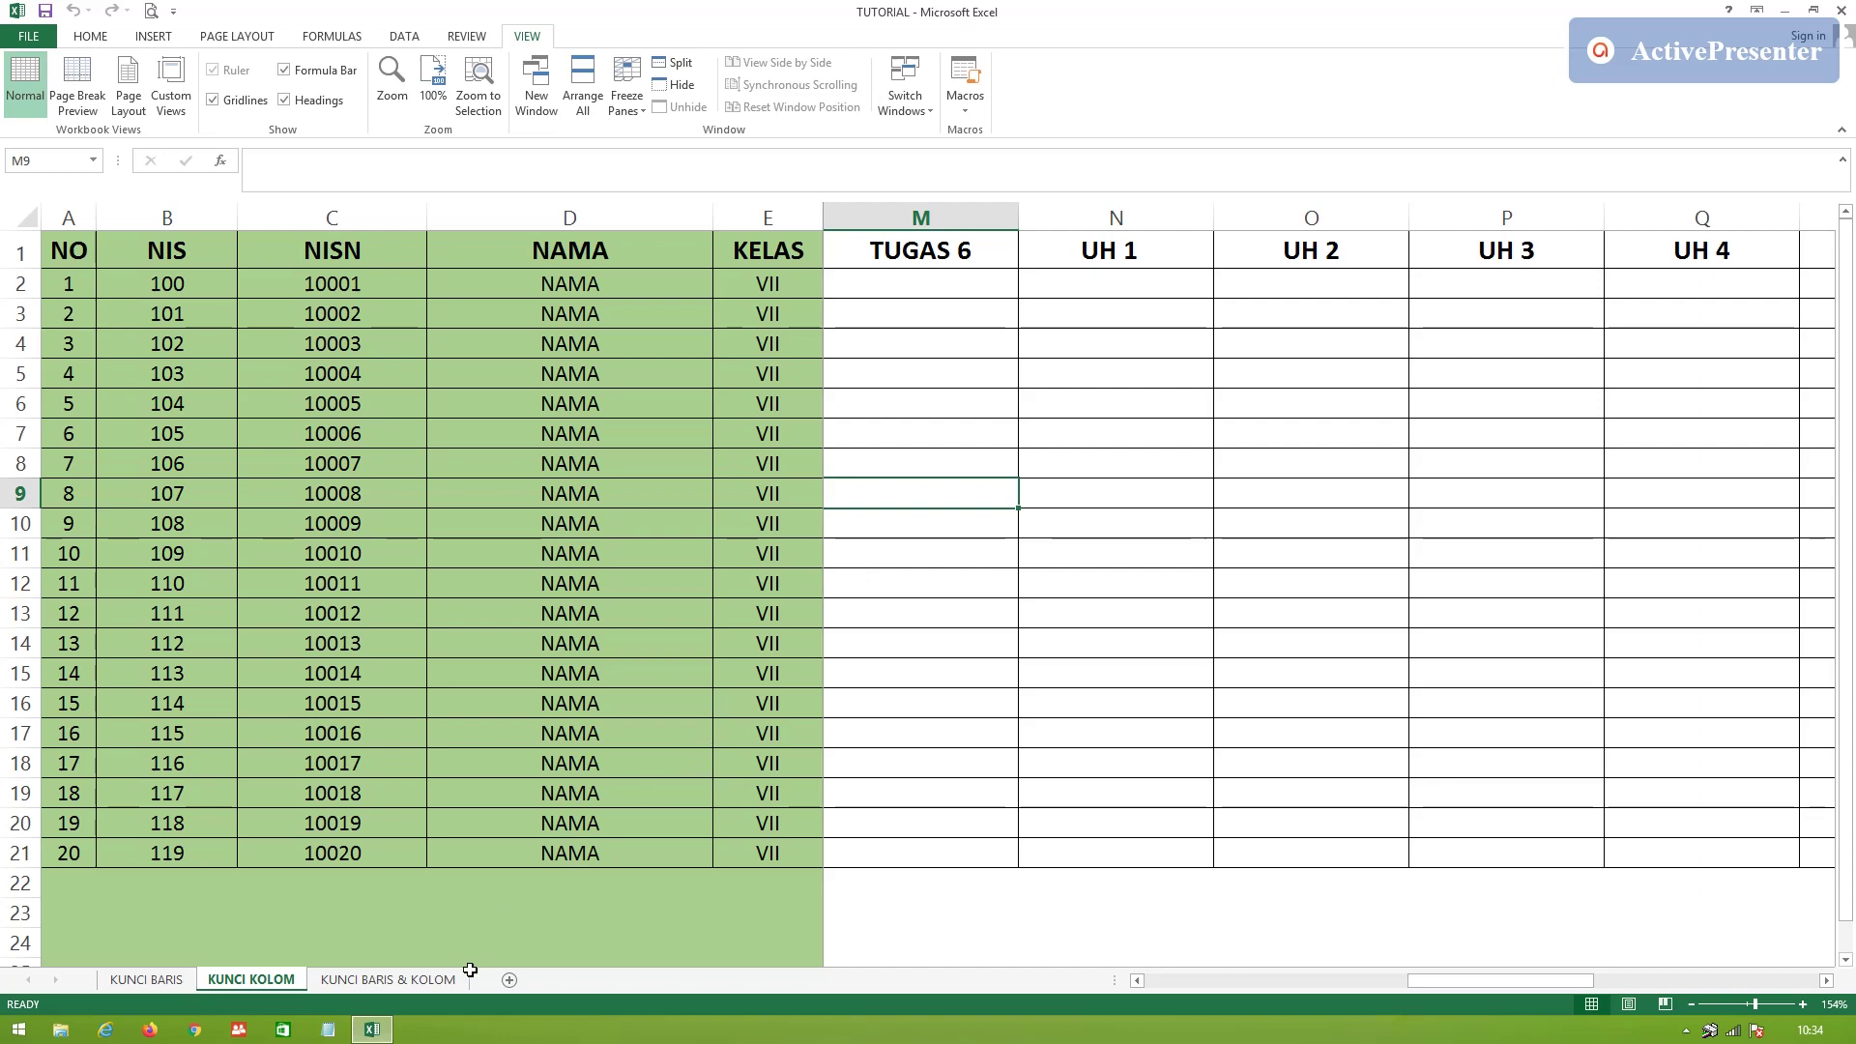
Open the KUNCI BARIS & KOLOM sheet and review its rows down the table and back up to the header
{"action": "left_click", "coordinate": [425, 979]}
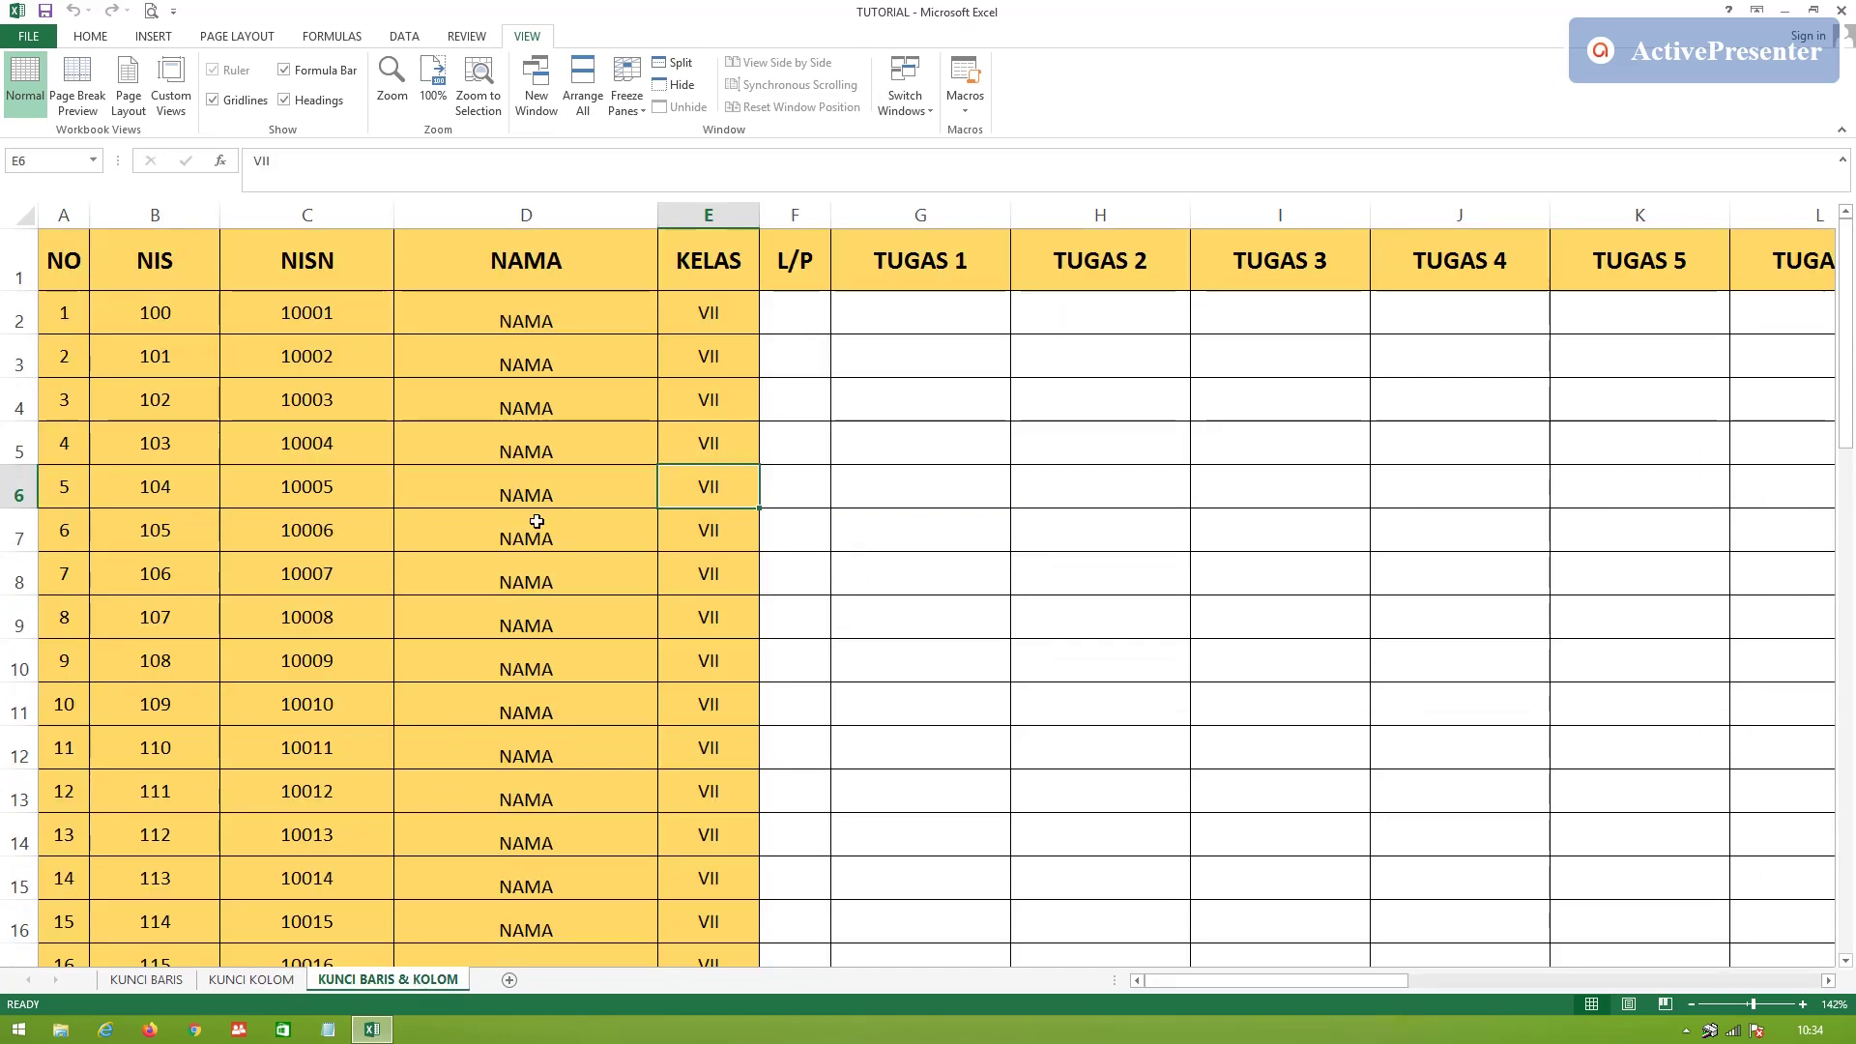
{"action": "scroll", "coordinate": [464, 686], "scroll_direction": "down", "scroll_amount": 10}
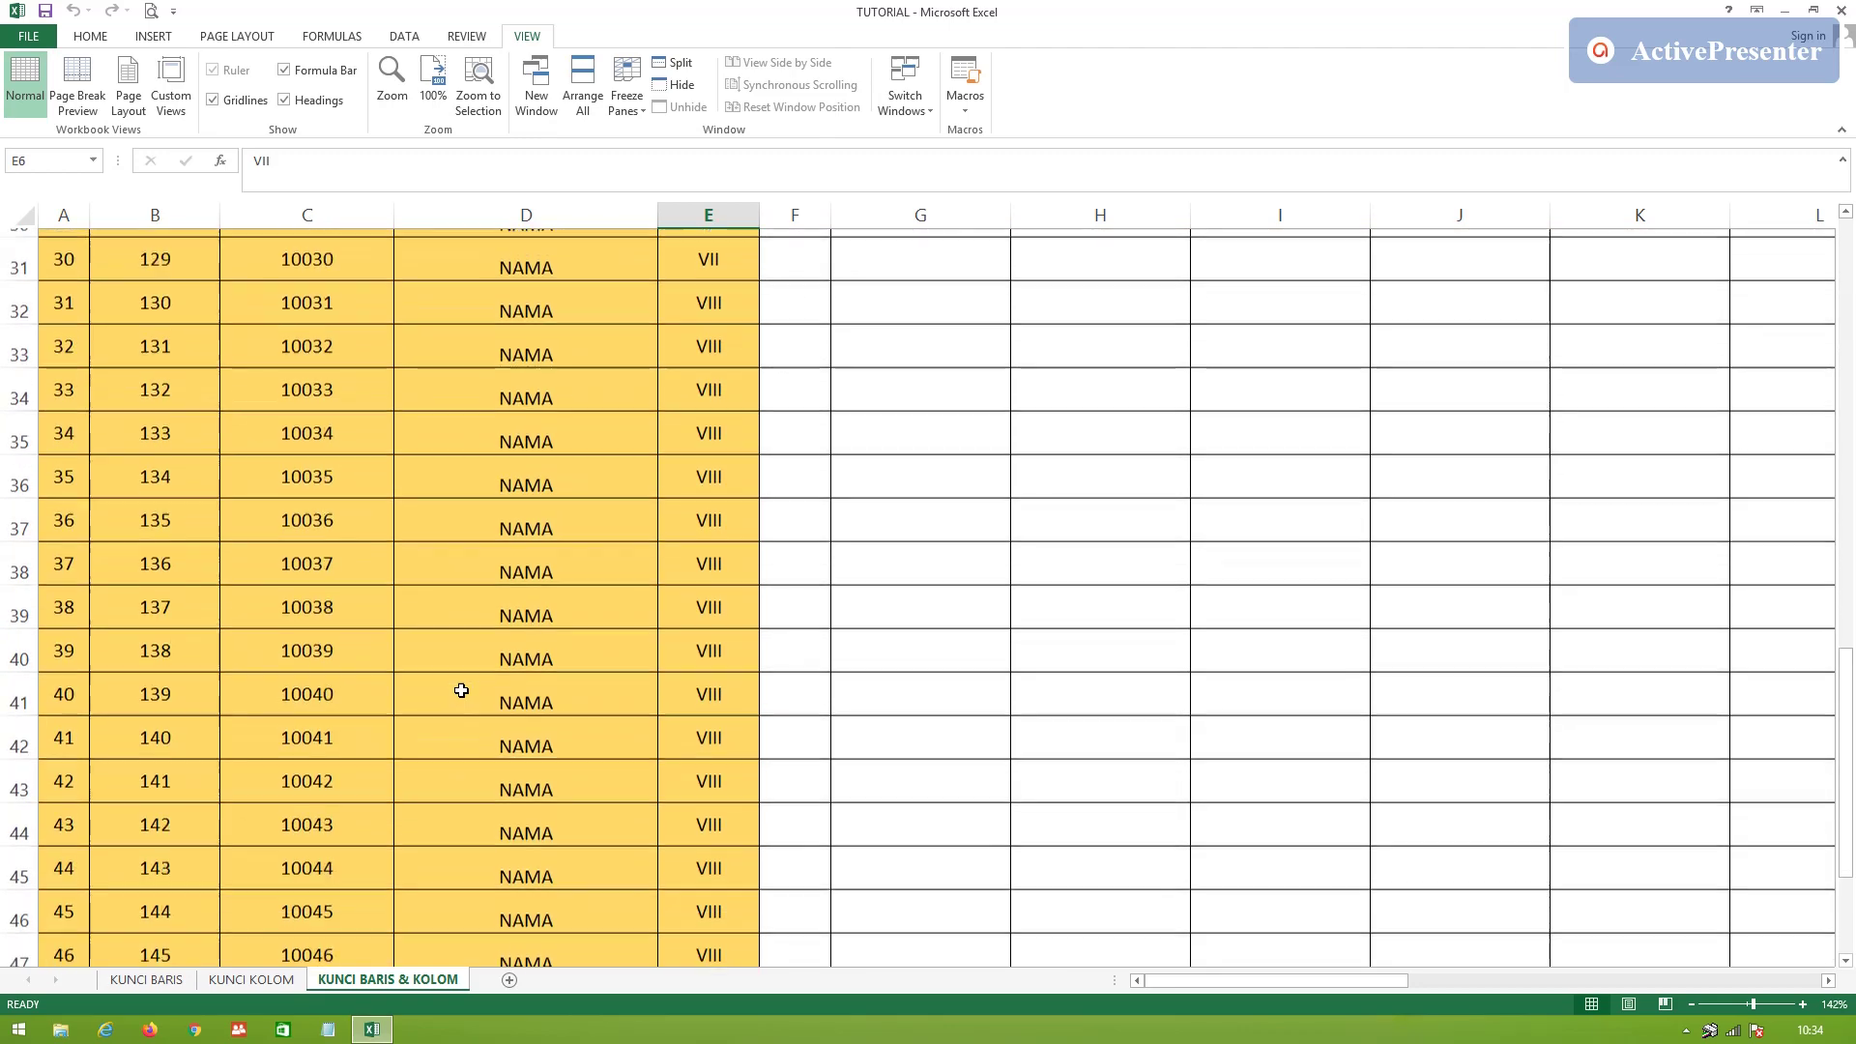
{"action": "scroll", "coordinate": [461, 690], "scroll_direction": "down", "scroll_amount": 6}
{"action": "scroll", "coordinate": [460, 696], "scroll_direction": "up", "scroll_amount": 5}
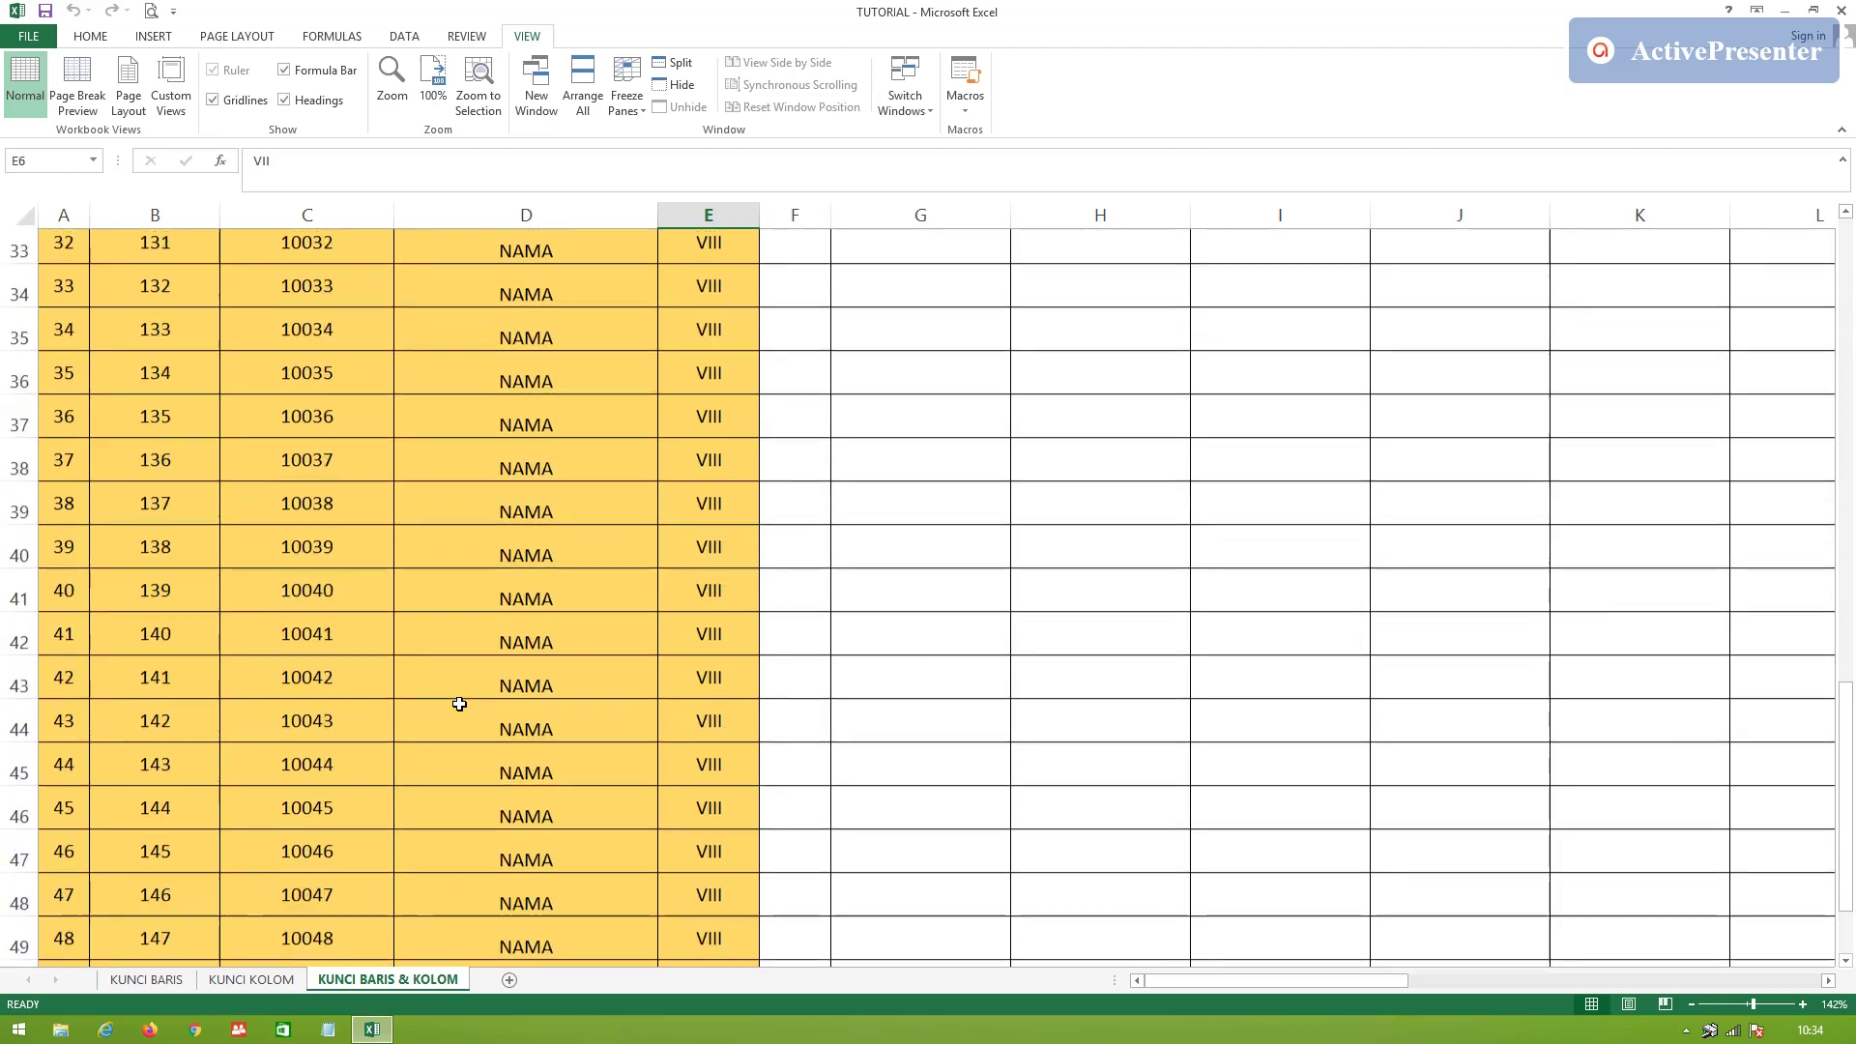
{"action": "scroll", "coordinate": [459, 703], "scroll_direction": "up", "scroll_amount": 4}
{"action": "scroll", "coordinate": [457, 703], "scroll_direction": "up", "scroll_amount": 2}
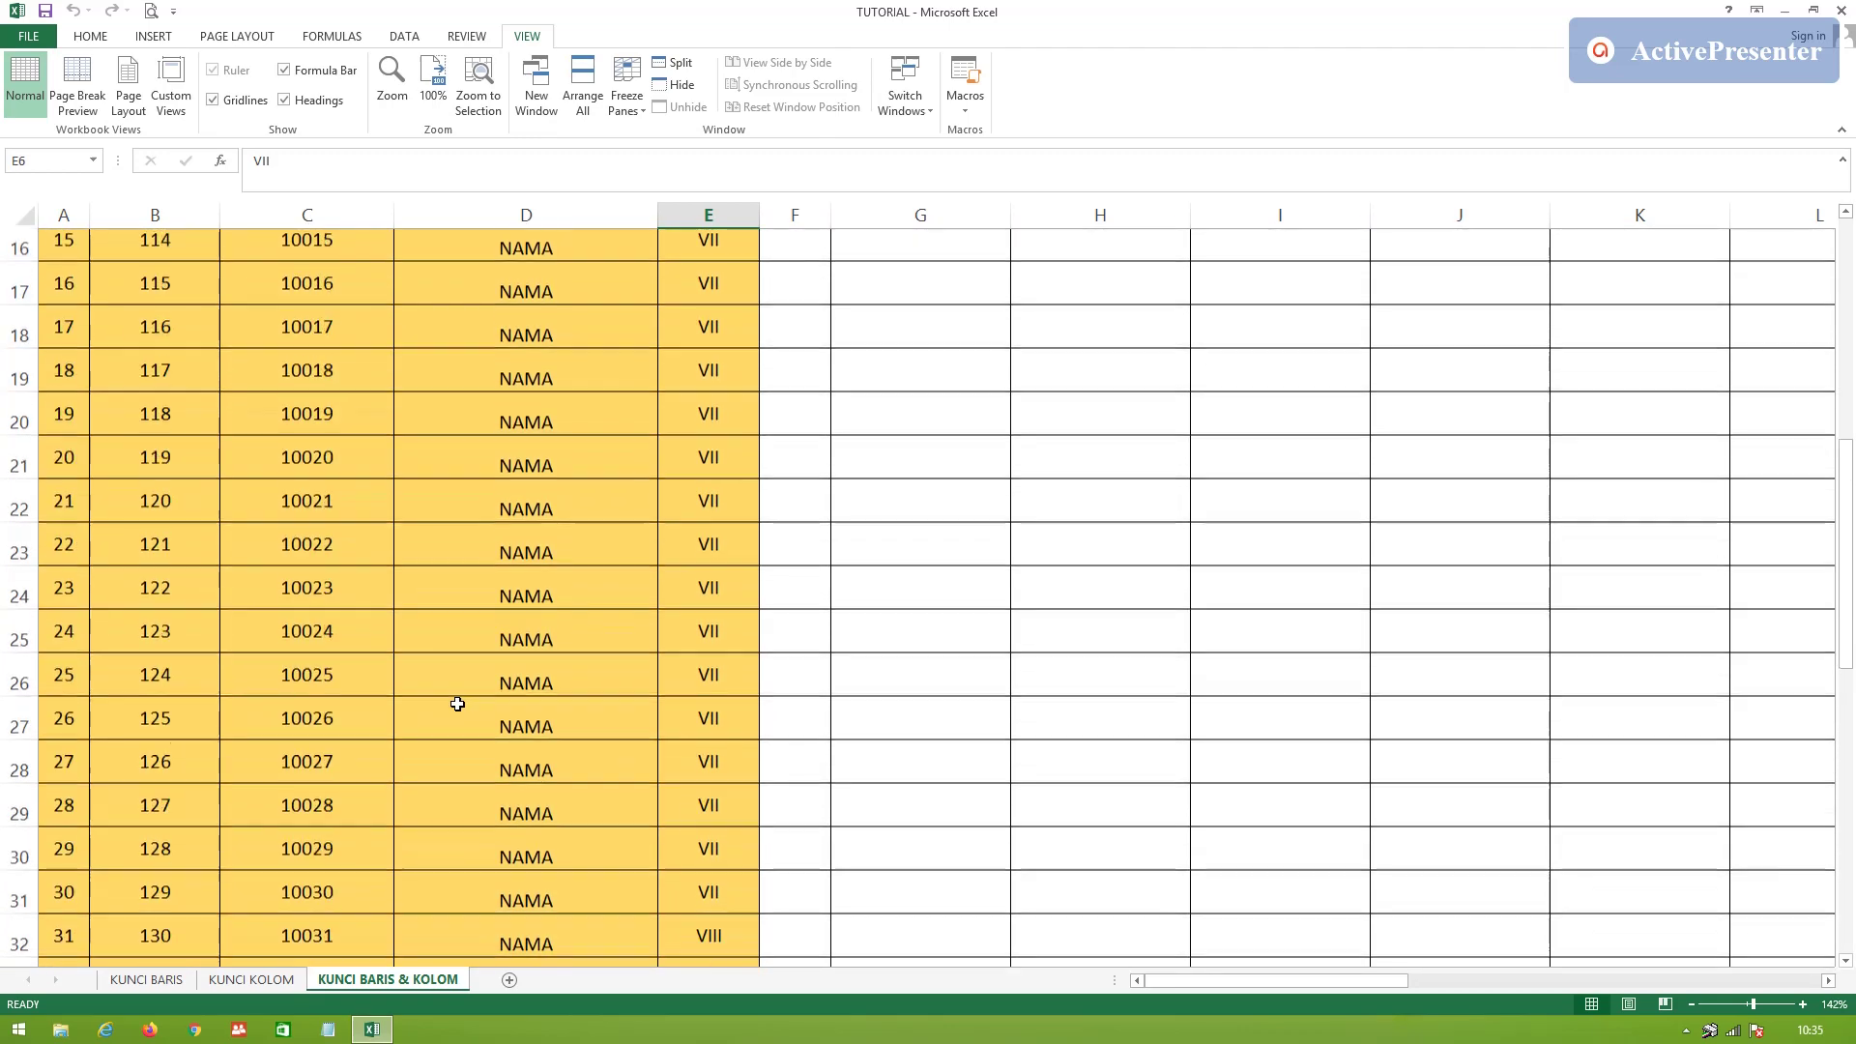
{"action": "scroll", "coordinate": [458, 704], "scroll_direction": "up", "scroll_amount": 5}
Fill header row 1 of the KUNCI BARIS & KOLOM sheet with a darker blue theme color
{"action": "left_click", "coordinate": [61, 275]}
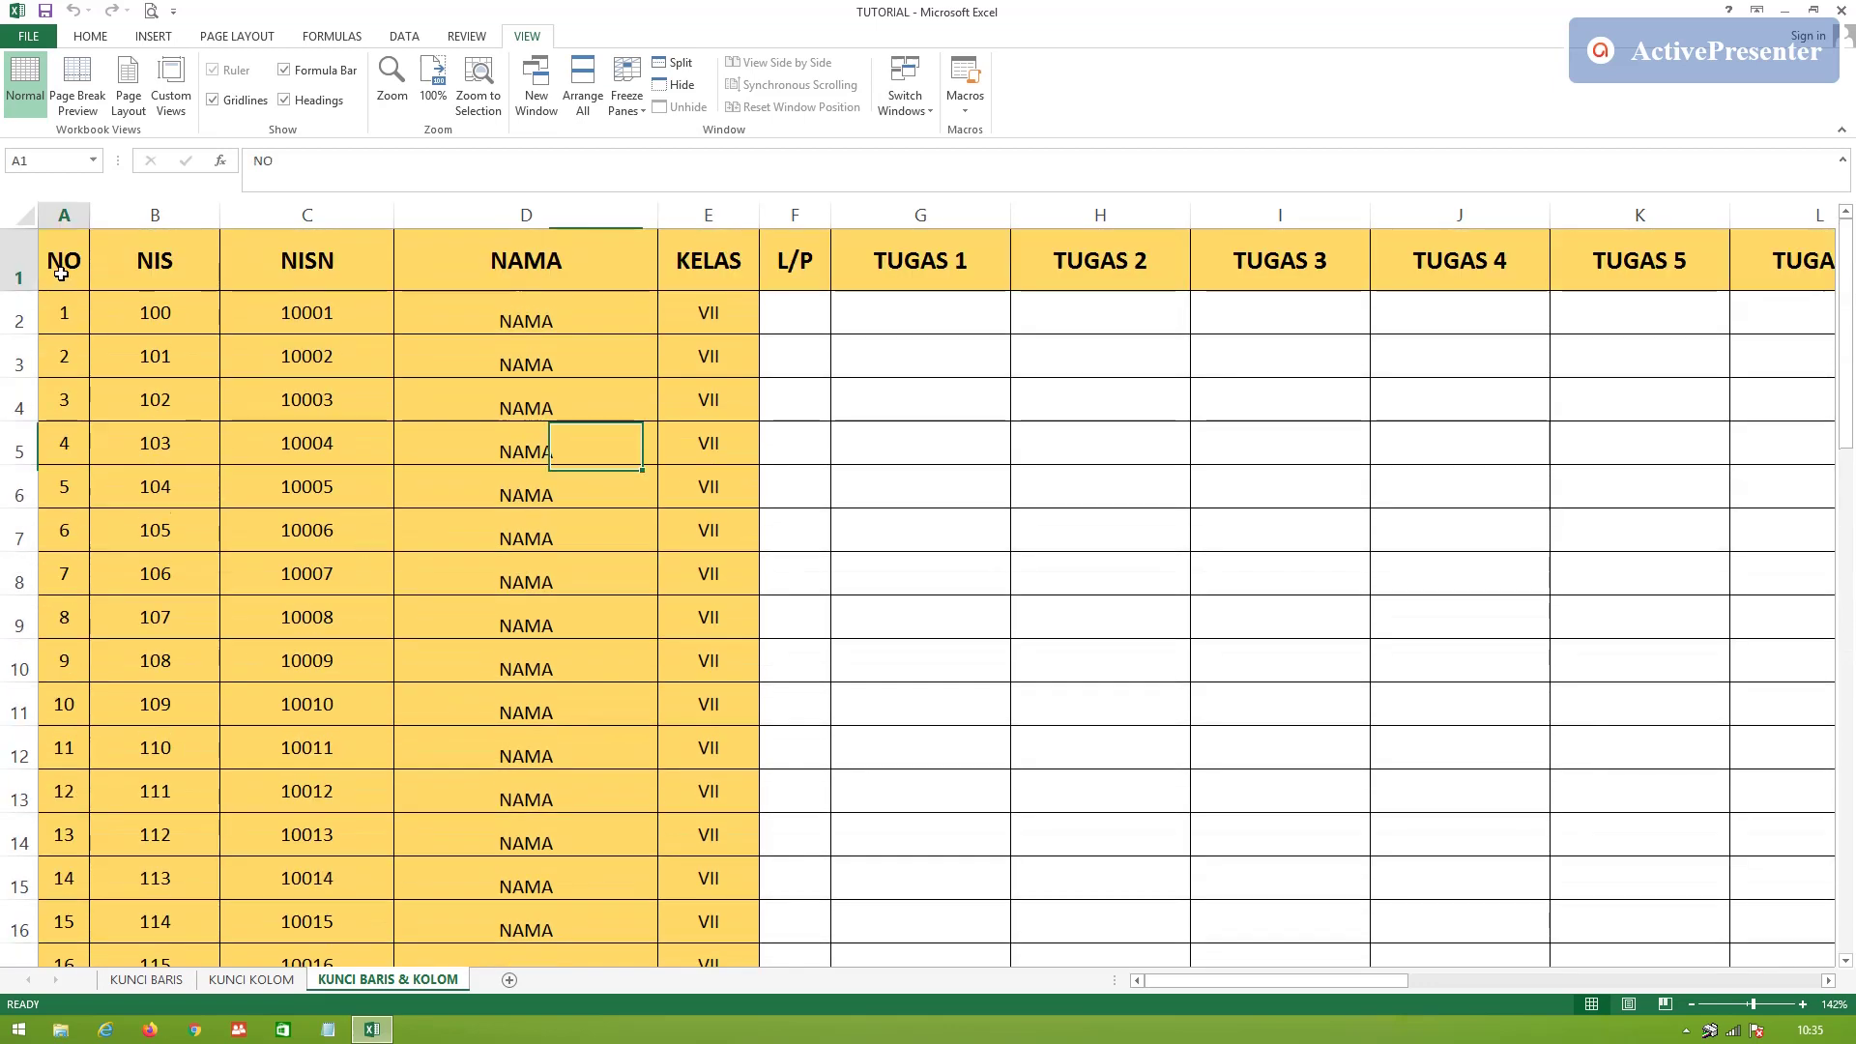
{"action": "left_click_drag", "start_coordinate": [61, 274], "coordinate": [165, 271]}
{"action": "left_click", "coordinate": [17, 271]}
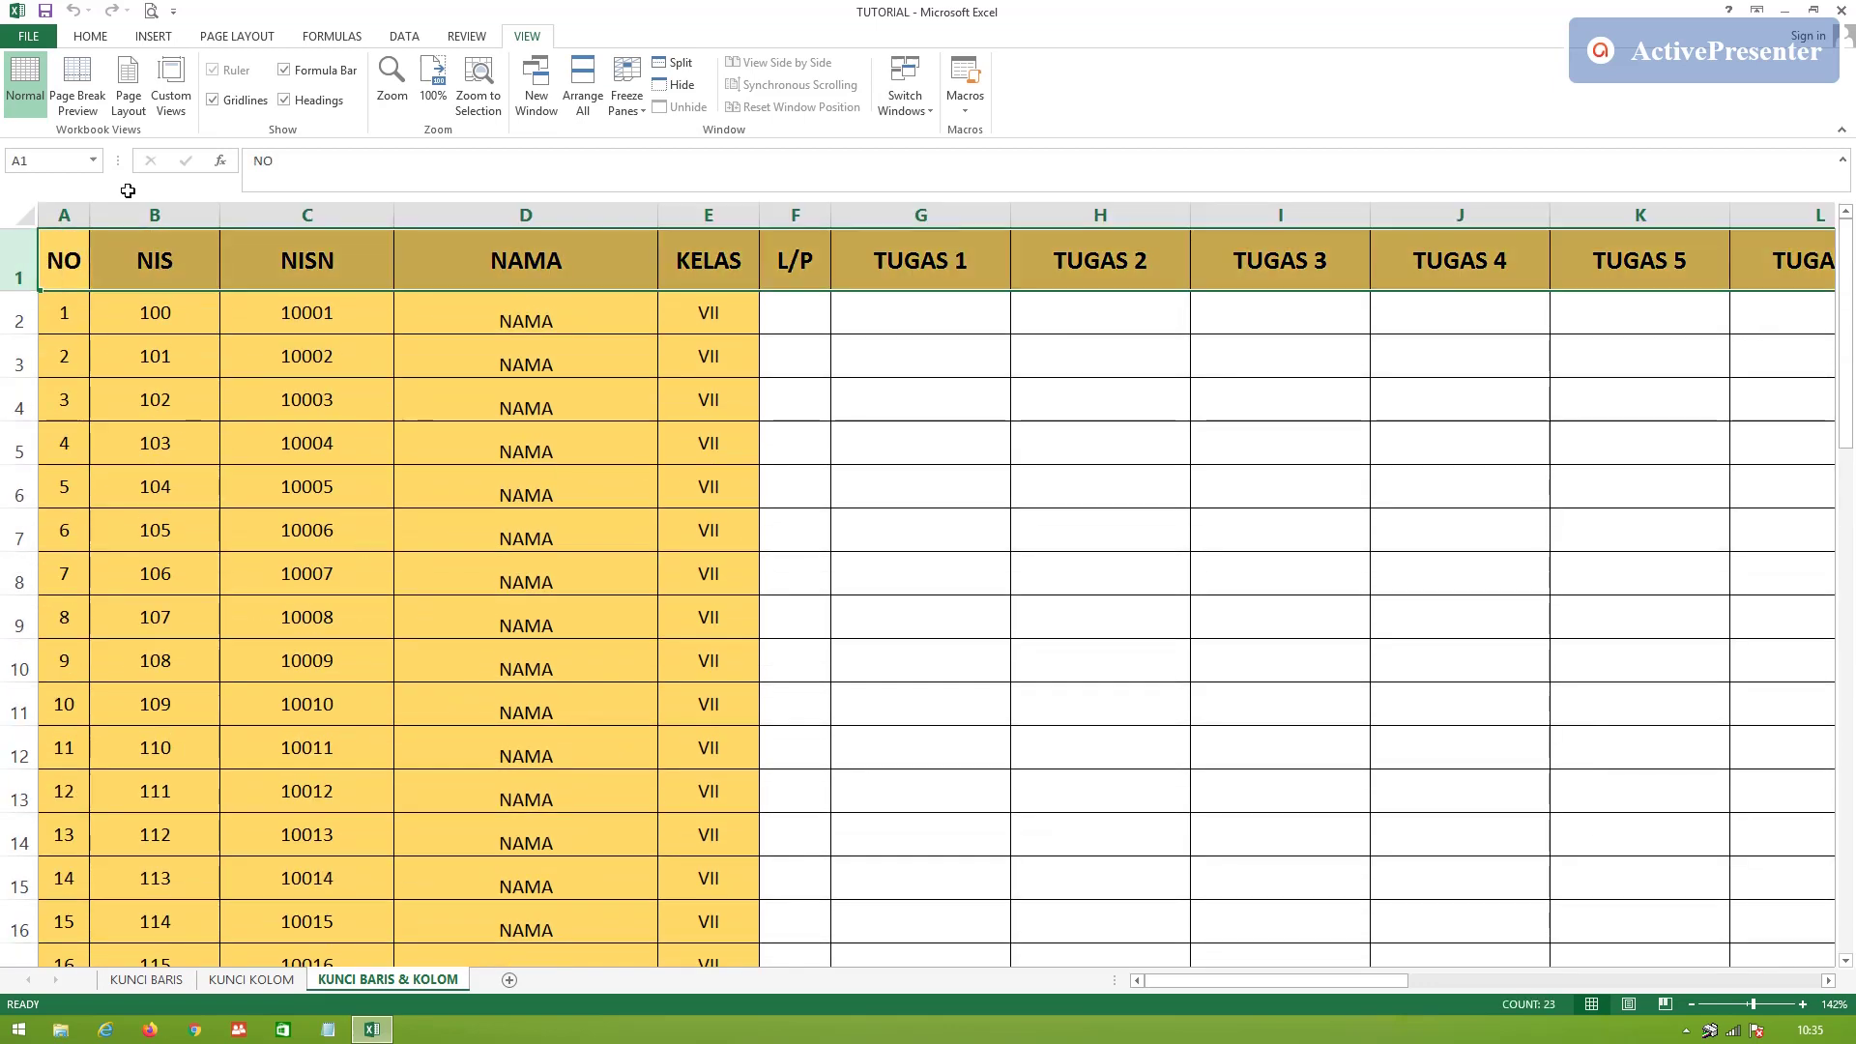
{"action": "left_click", "coordinate": [93, 36]}
{"action": "left_click", "coordinate": [308, 103]}
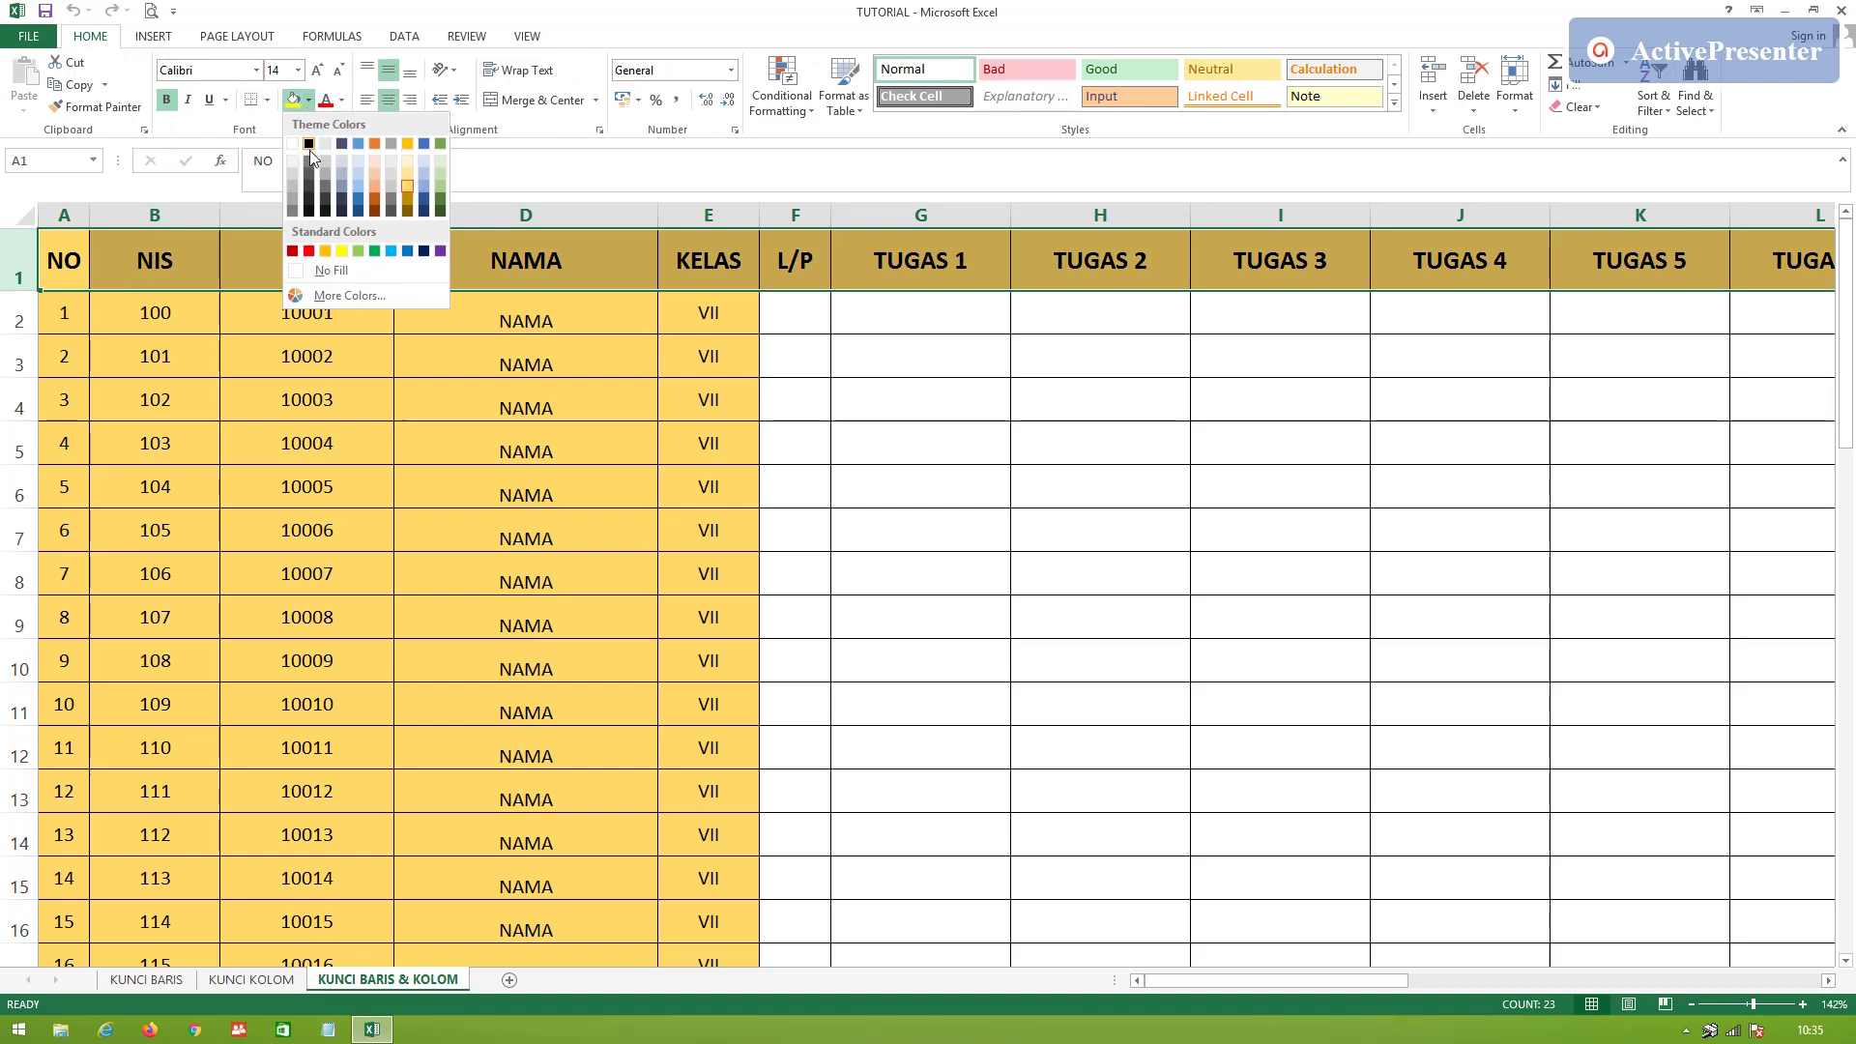
{"action": "left_click", "coordinate": [360, 201]}
{"action": "left_click", "coordinate": [796, 623]}
{"action": "left_click", "coordinate": [661, 426]}
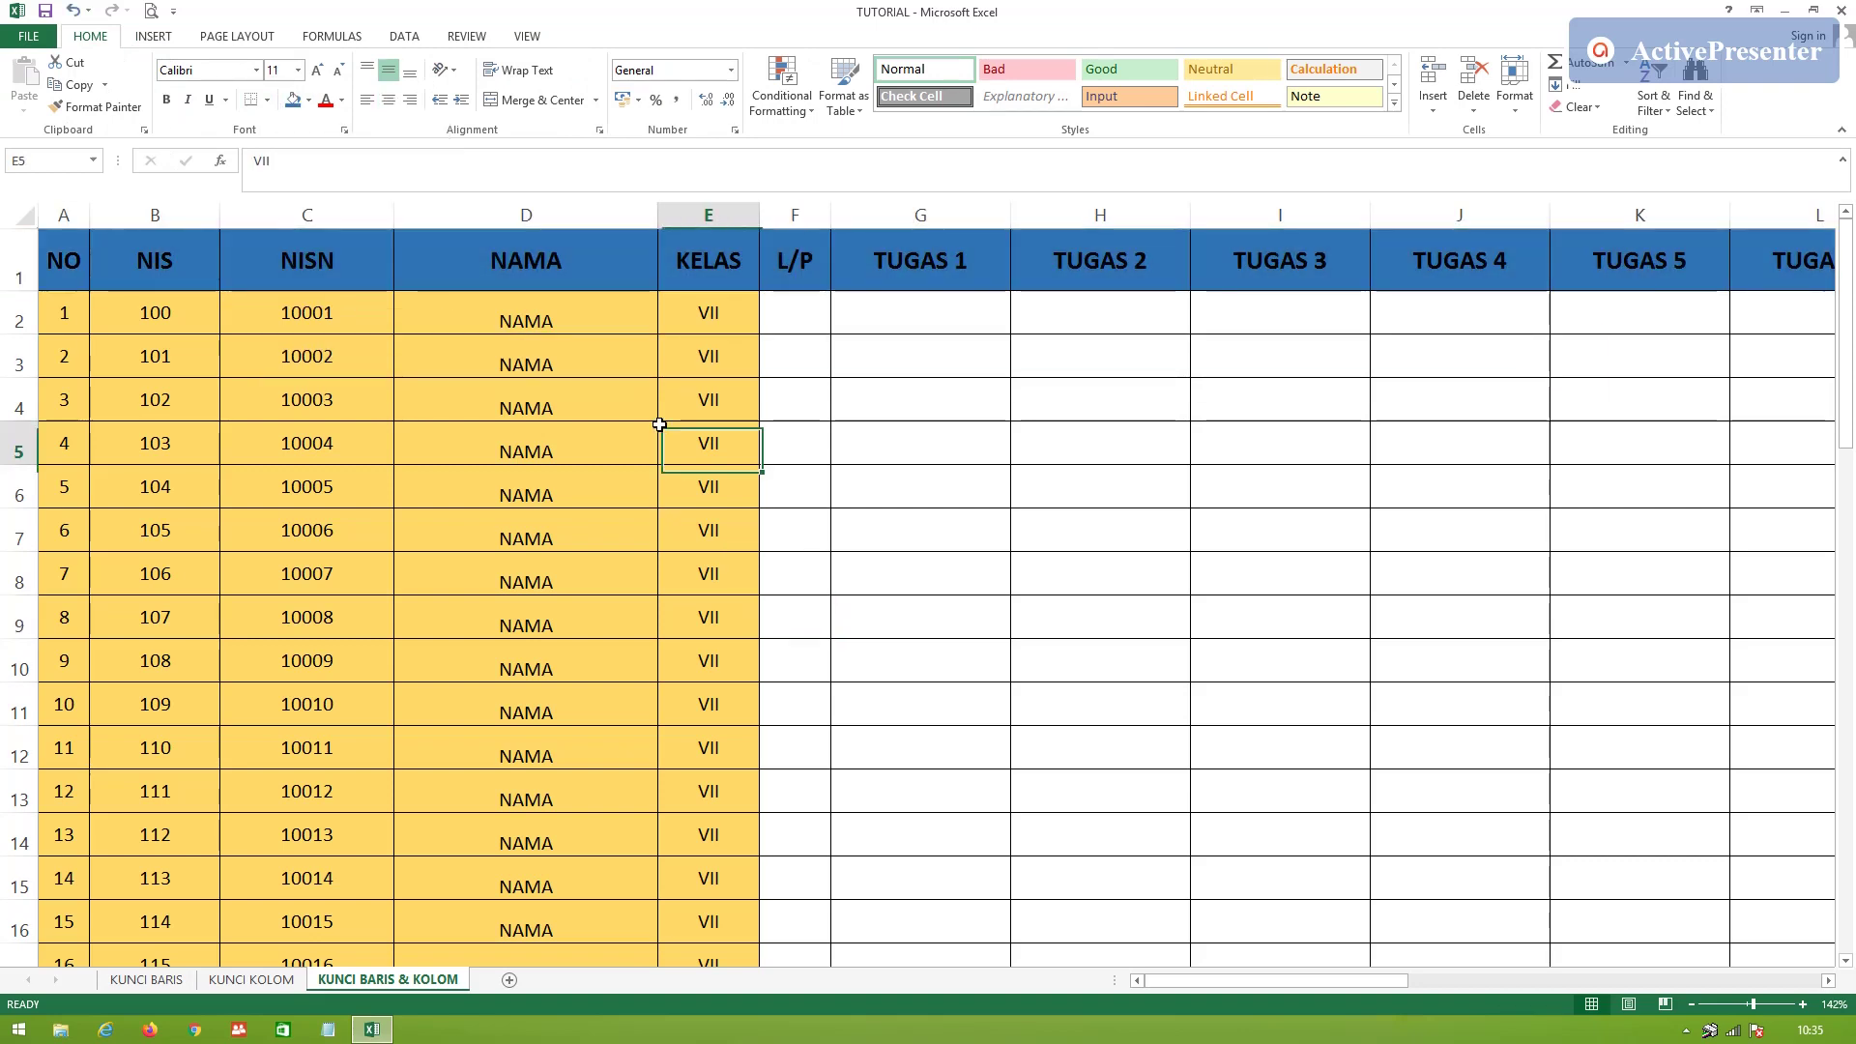
Examine header row 1 and columns A to E, NO through KELAS, as the areas to lock on this sheet
{"action": "left_click", "coordinate": [396, 409]}
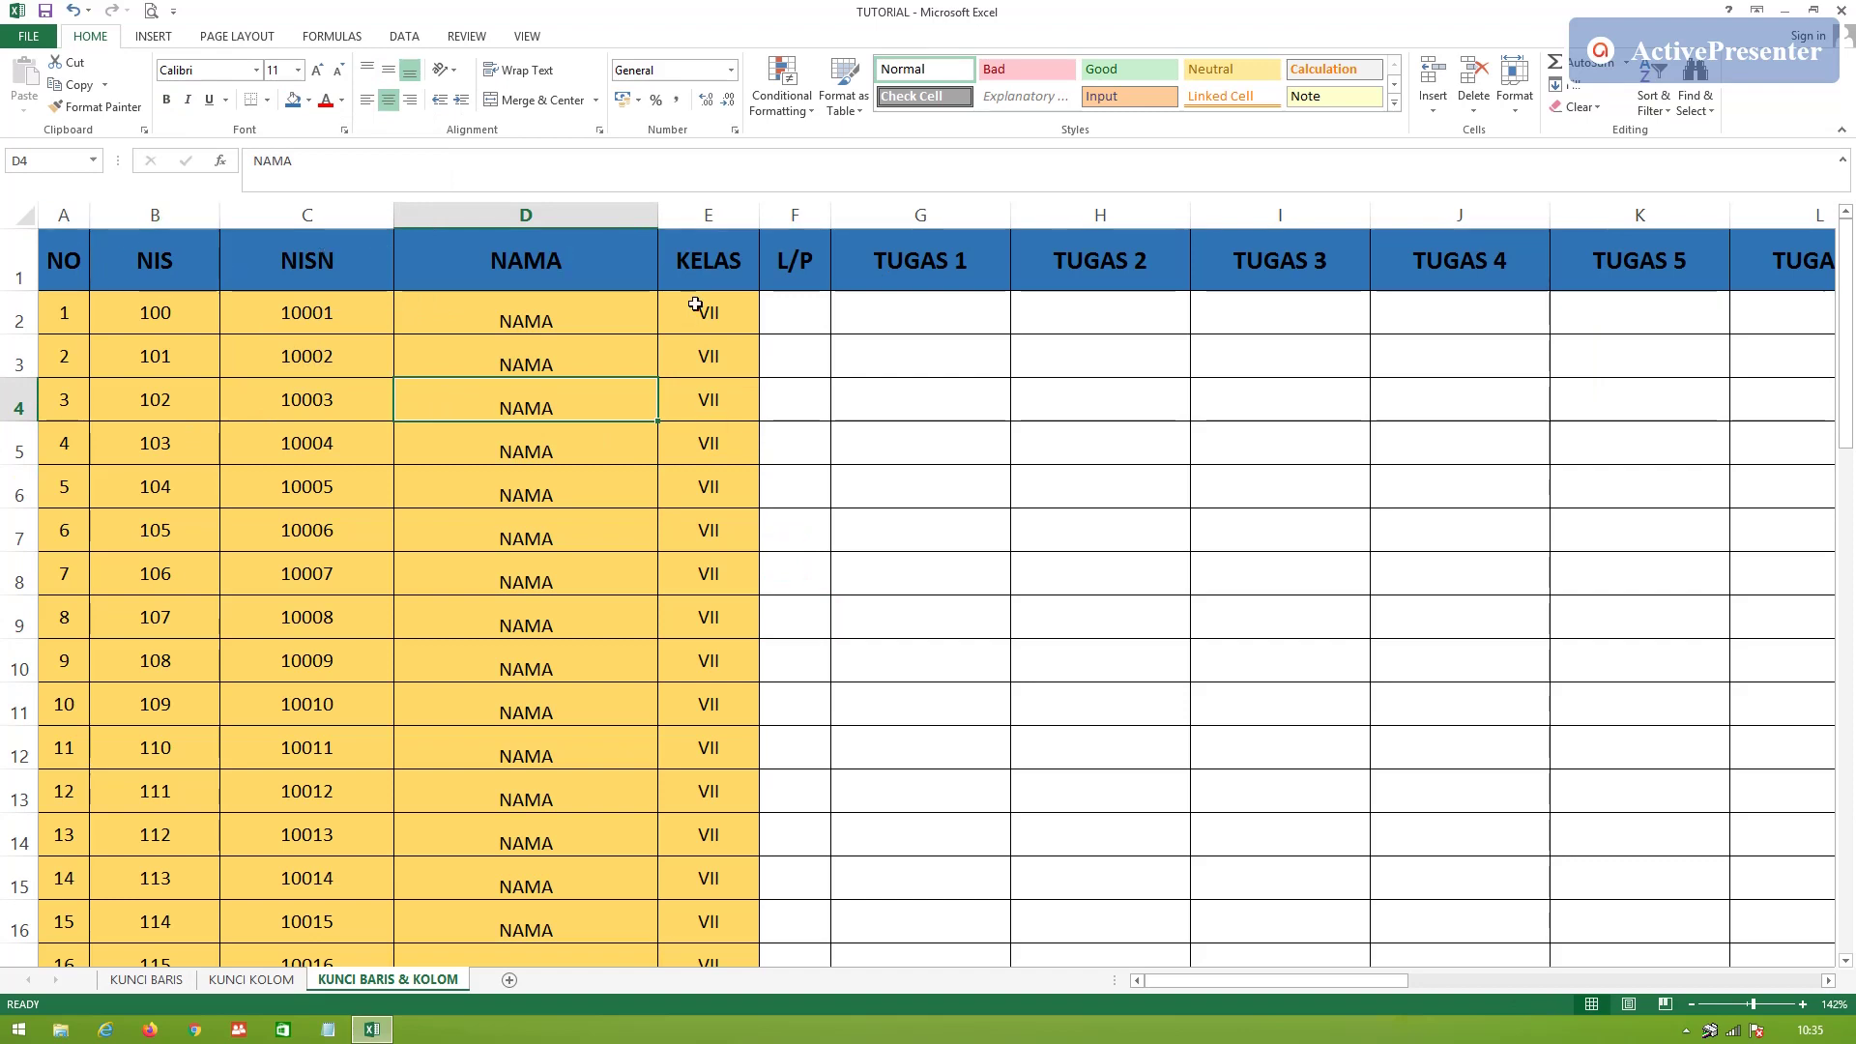
{"action": "mouse_move", "coordinate": [1171, 980]}
{"action": "left_mouse_down"}
{"action": "mouse_move", "coordinate": [1502, 988]}
{"action": "mouse_move", "coordinate": [1145, 984]}
{"action": "left_mouse_up"}
{"action": "left_click", "coordinate": [4, 268]}
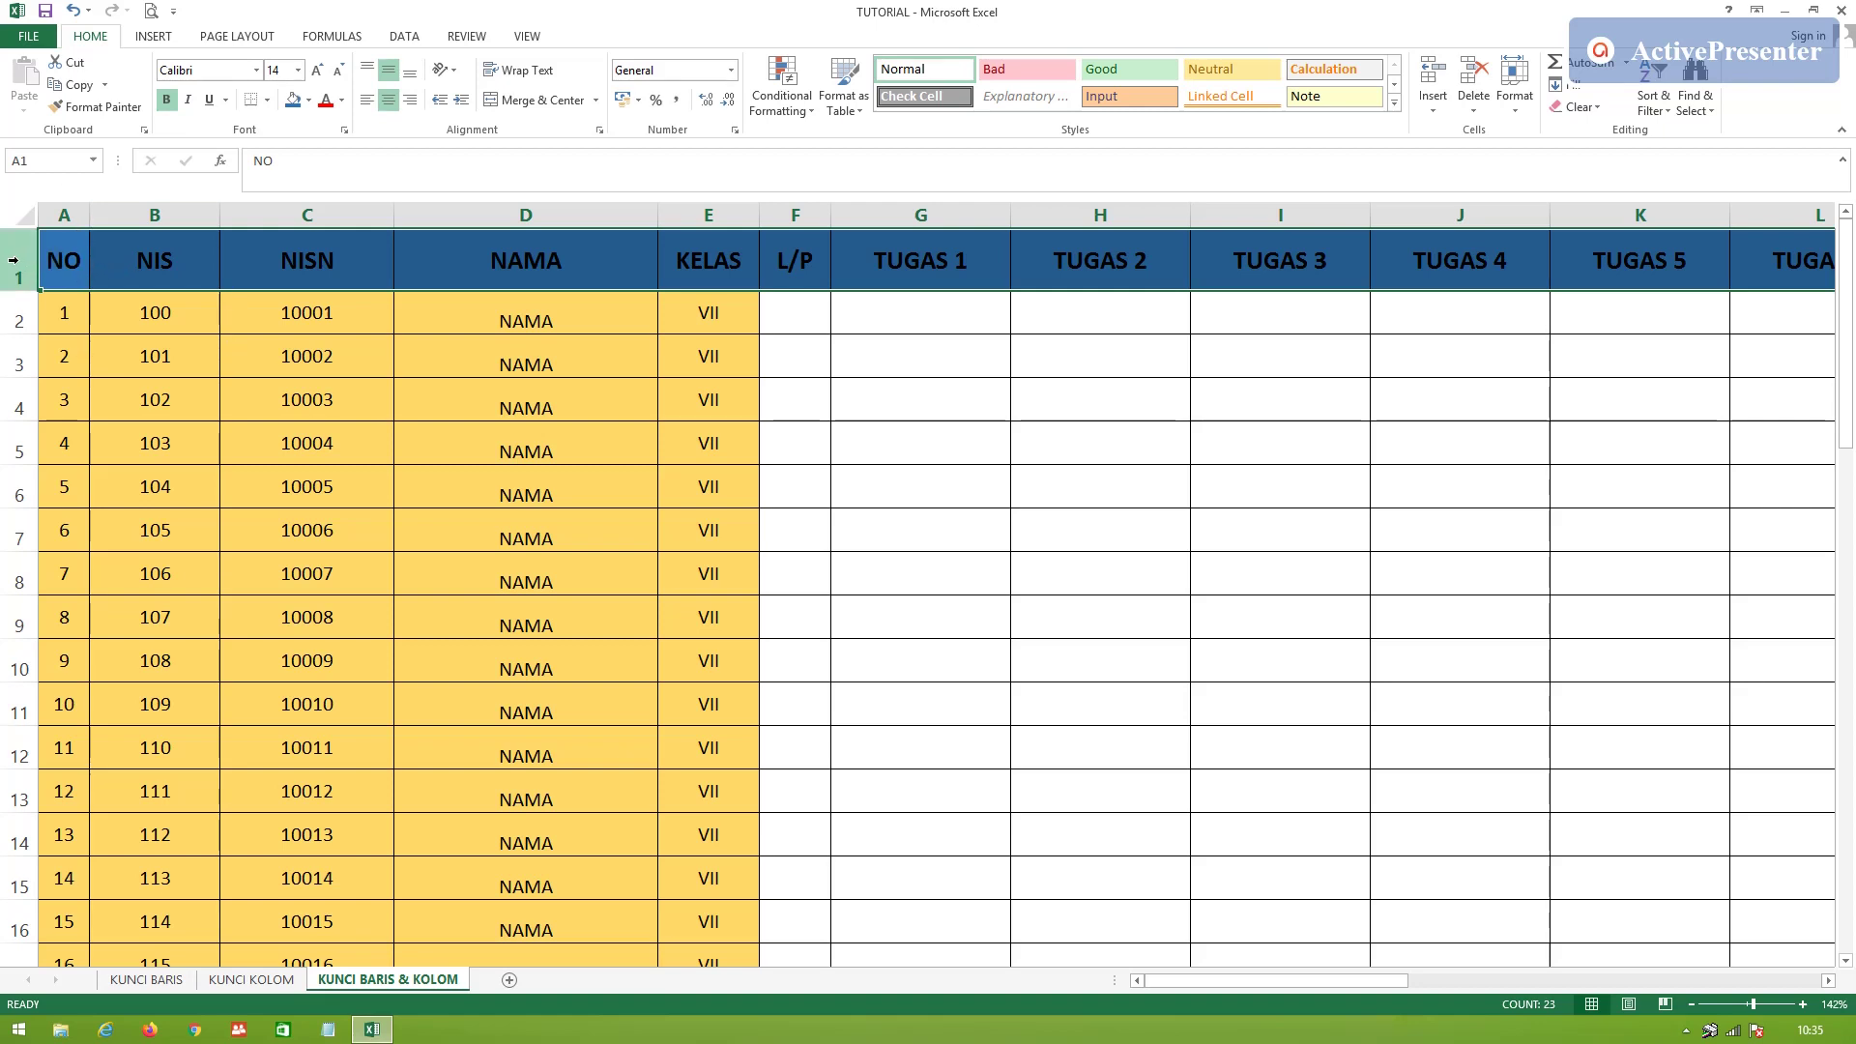
{"action": "left_click", "coordinate": [147, 259]}
{"action": "left_click", "coordinate": [23, 253]}
{"action": "left_click", "coordinate": [66, 268]}
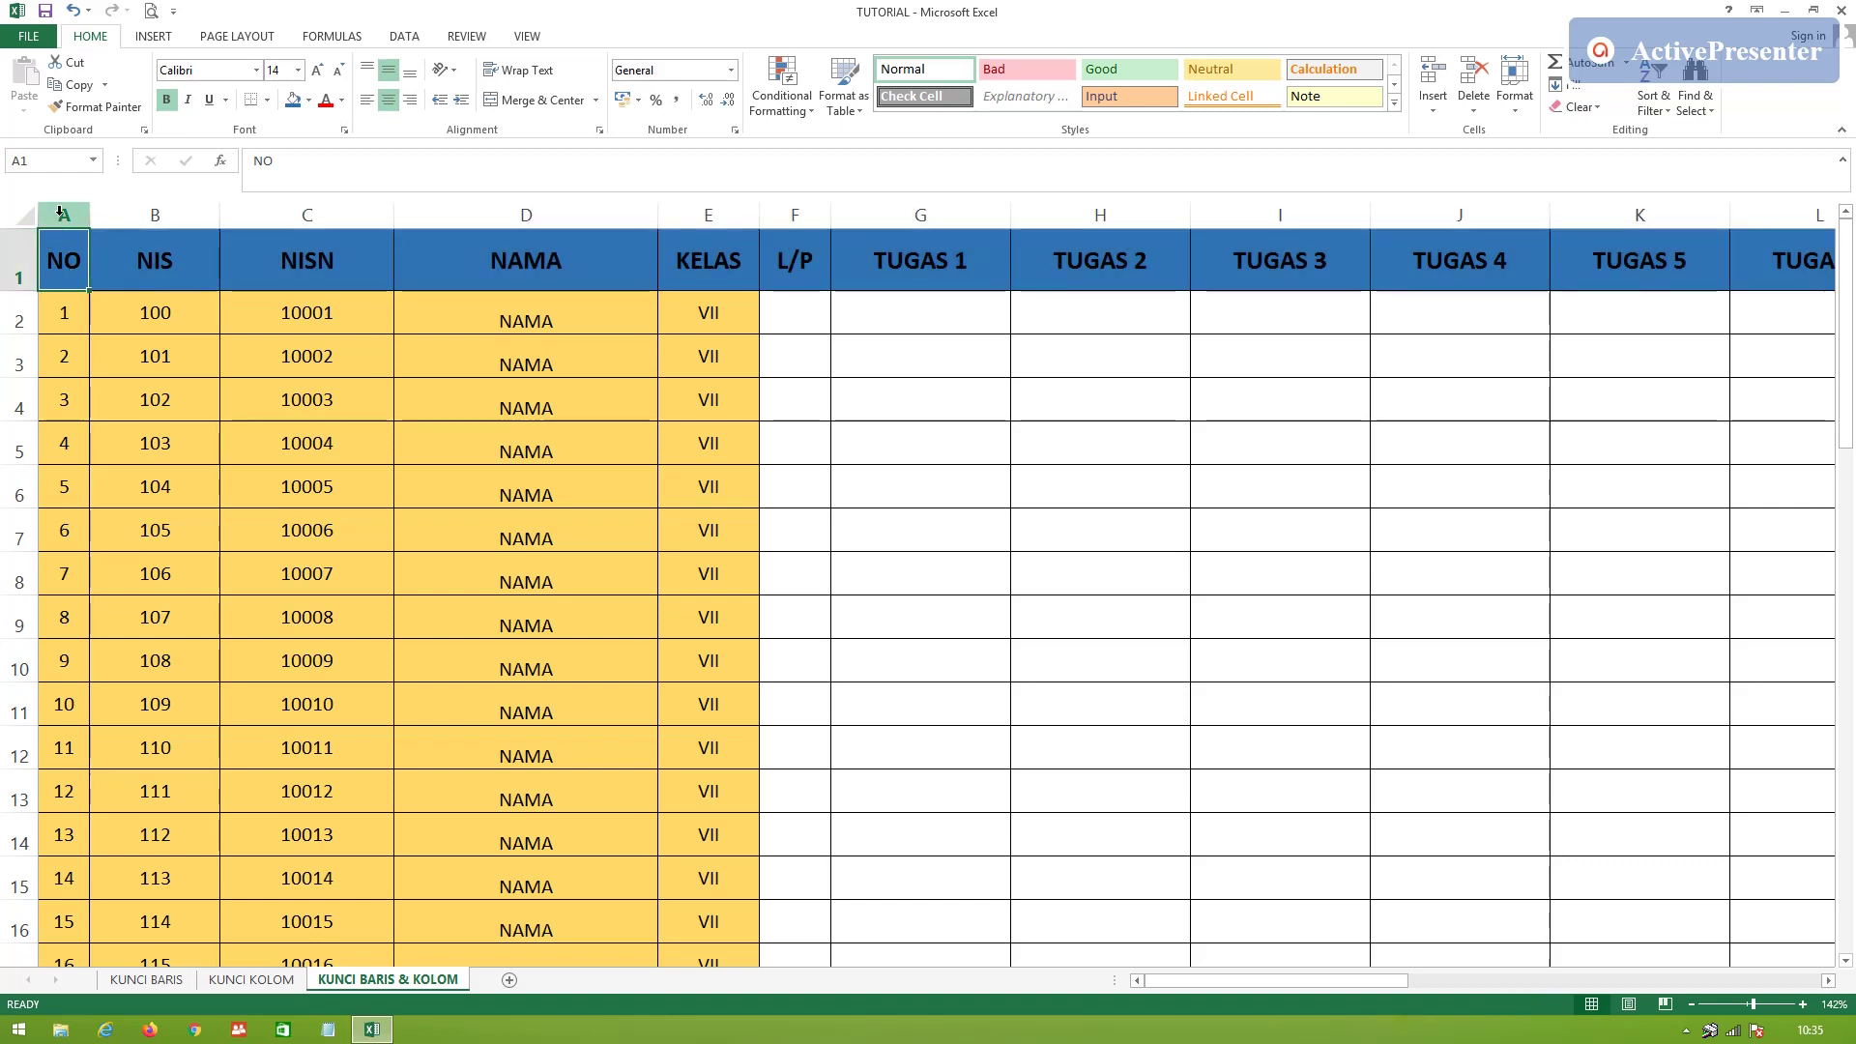
{"action": "left_click", "coordinate": [716, 218]}
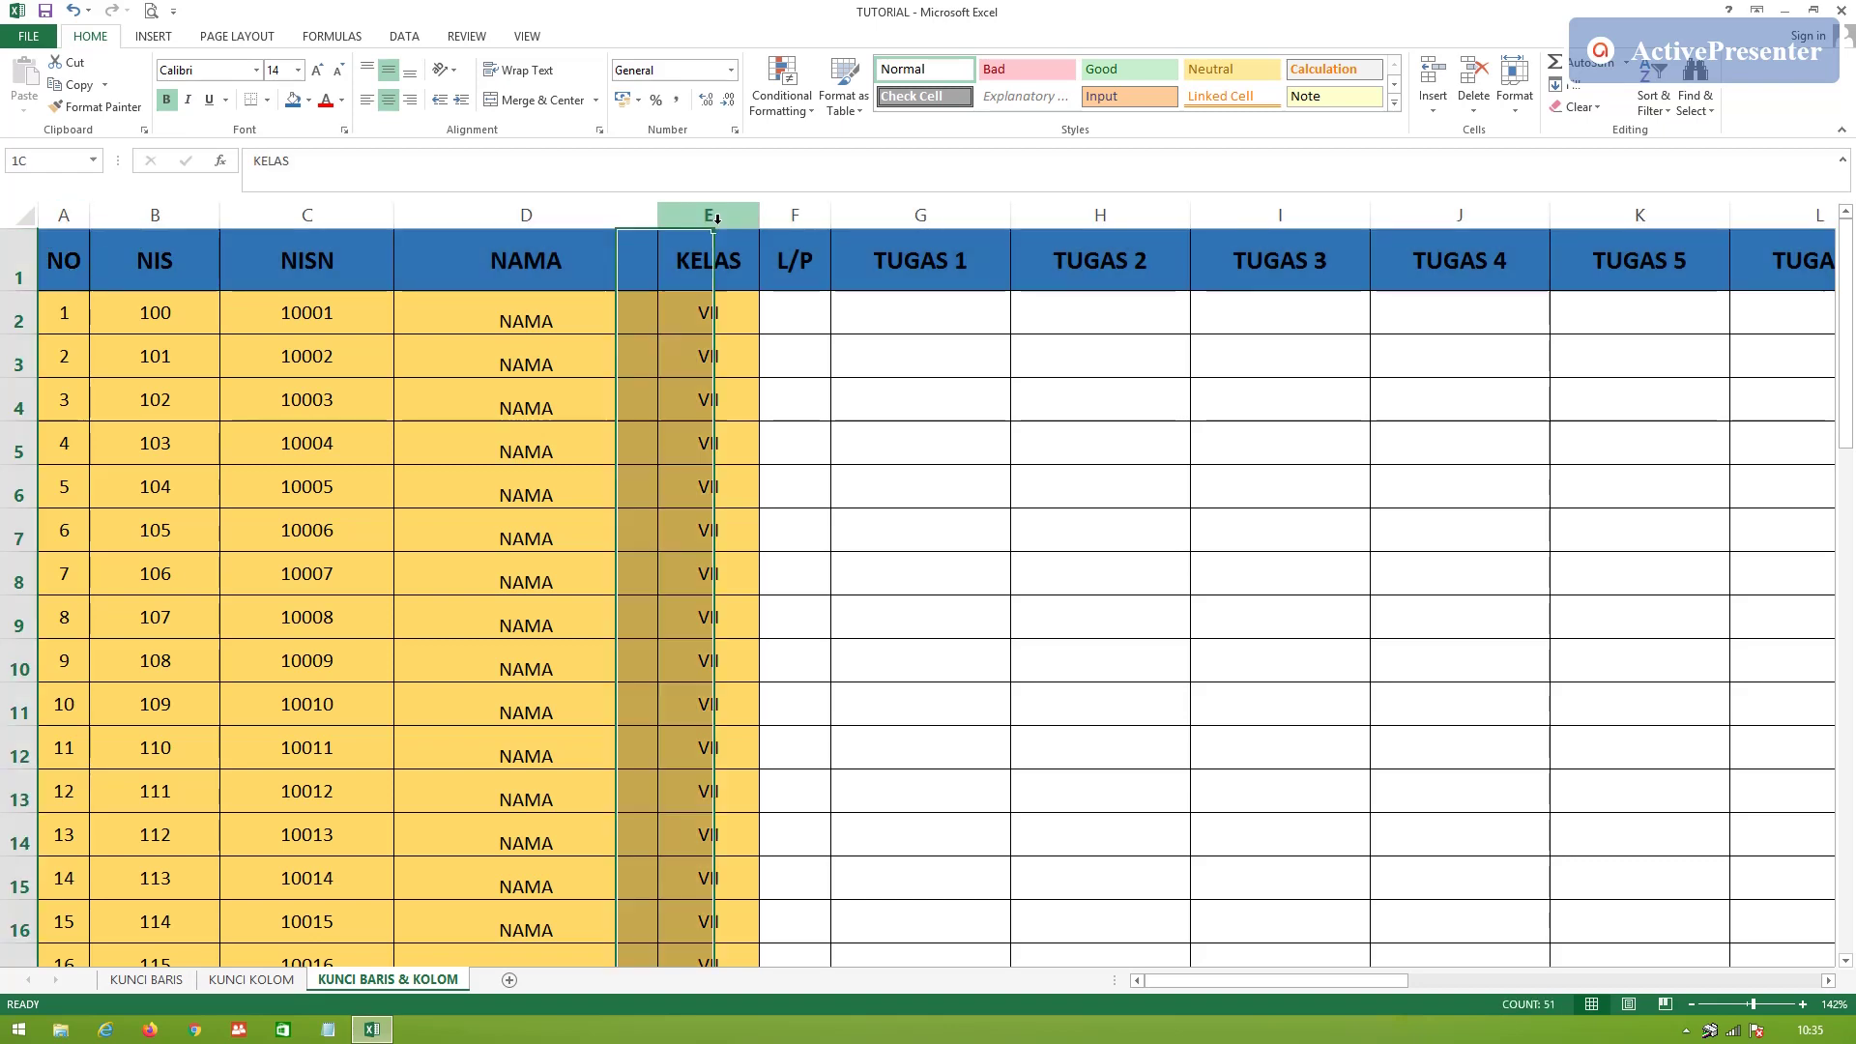
{"action": "left_click", "coordinate": [64, 215]}
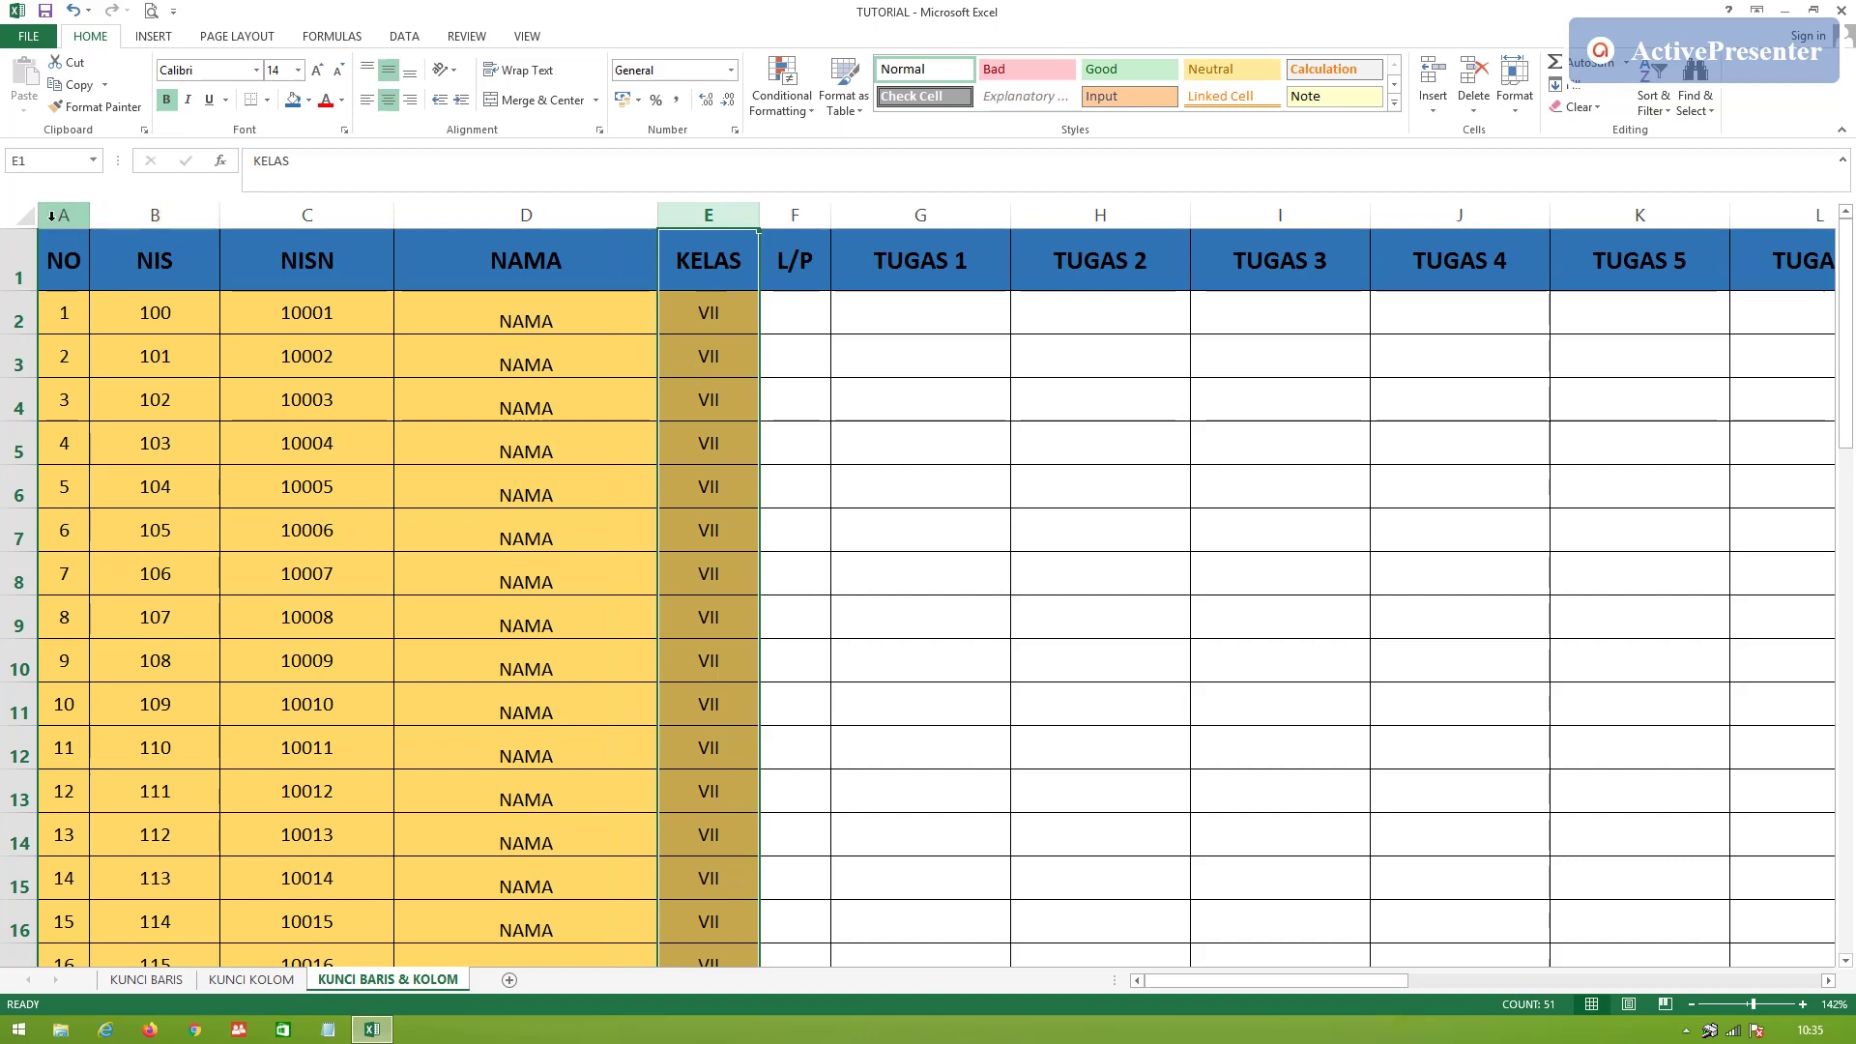
{"action": "left_click", "coordinate": [155, 215]}
{"action": "left_click", "coordinate": [308, 215]}
{"action": "left_click", "coordinate": [499, 219]}
{"action": "left_click", "coordinate": [662, 219]}
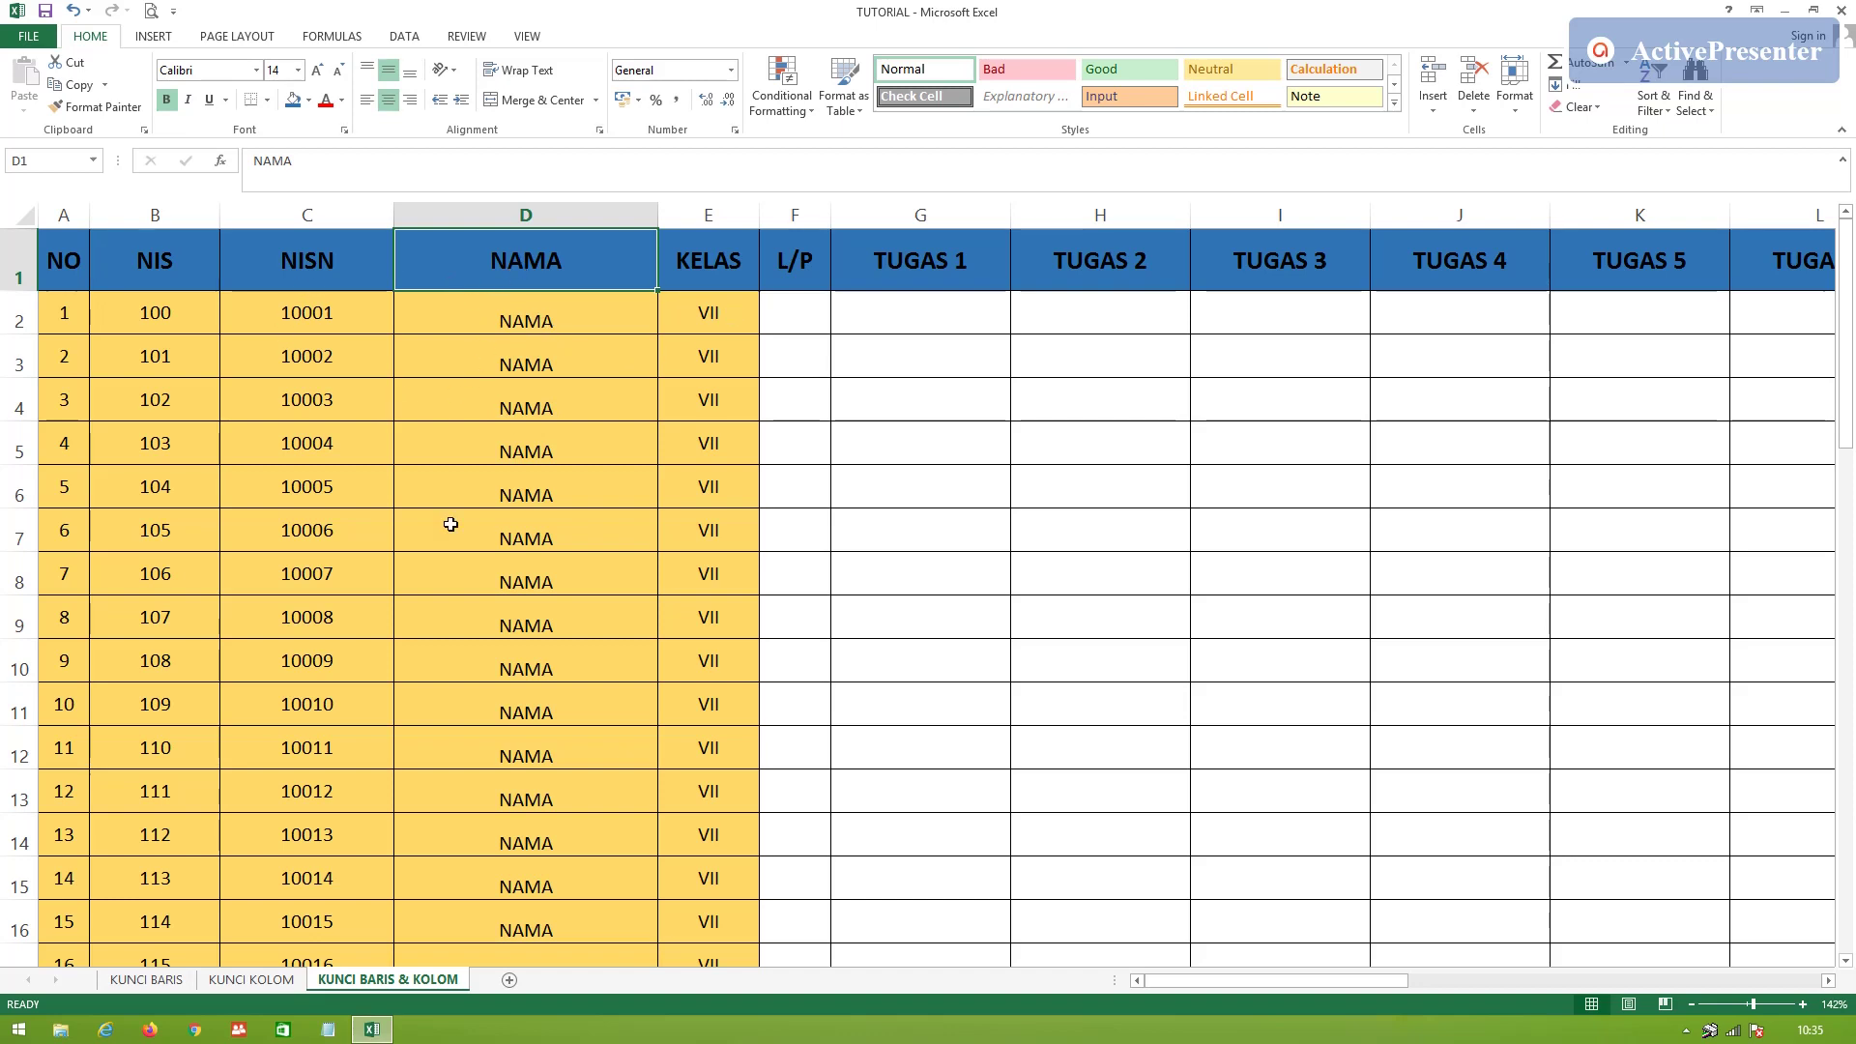
Examine cell F2, just below the header row and beside the KELAS column, and the L/P cells under it as the freeze point
{"action": "left_click", "coordinate": [798, 320]}
{"action": "left_click", "coordinate": [670, 442]}
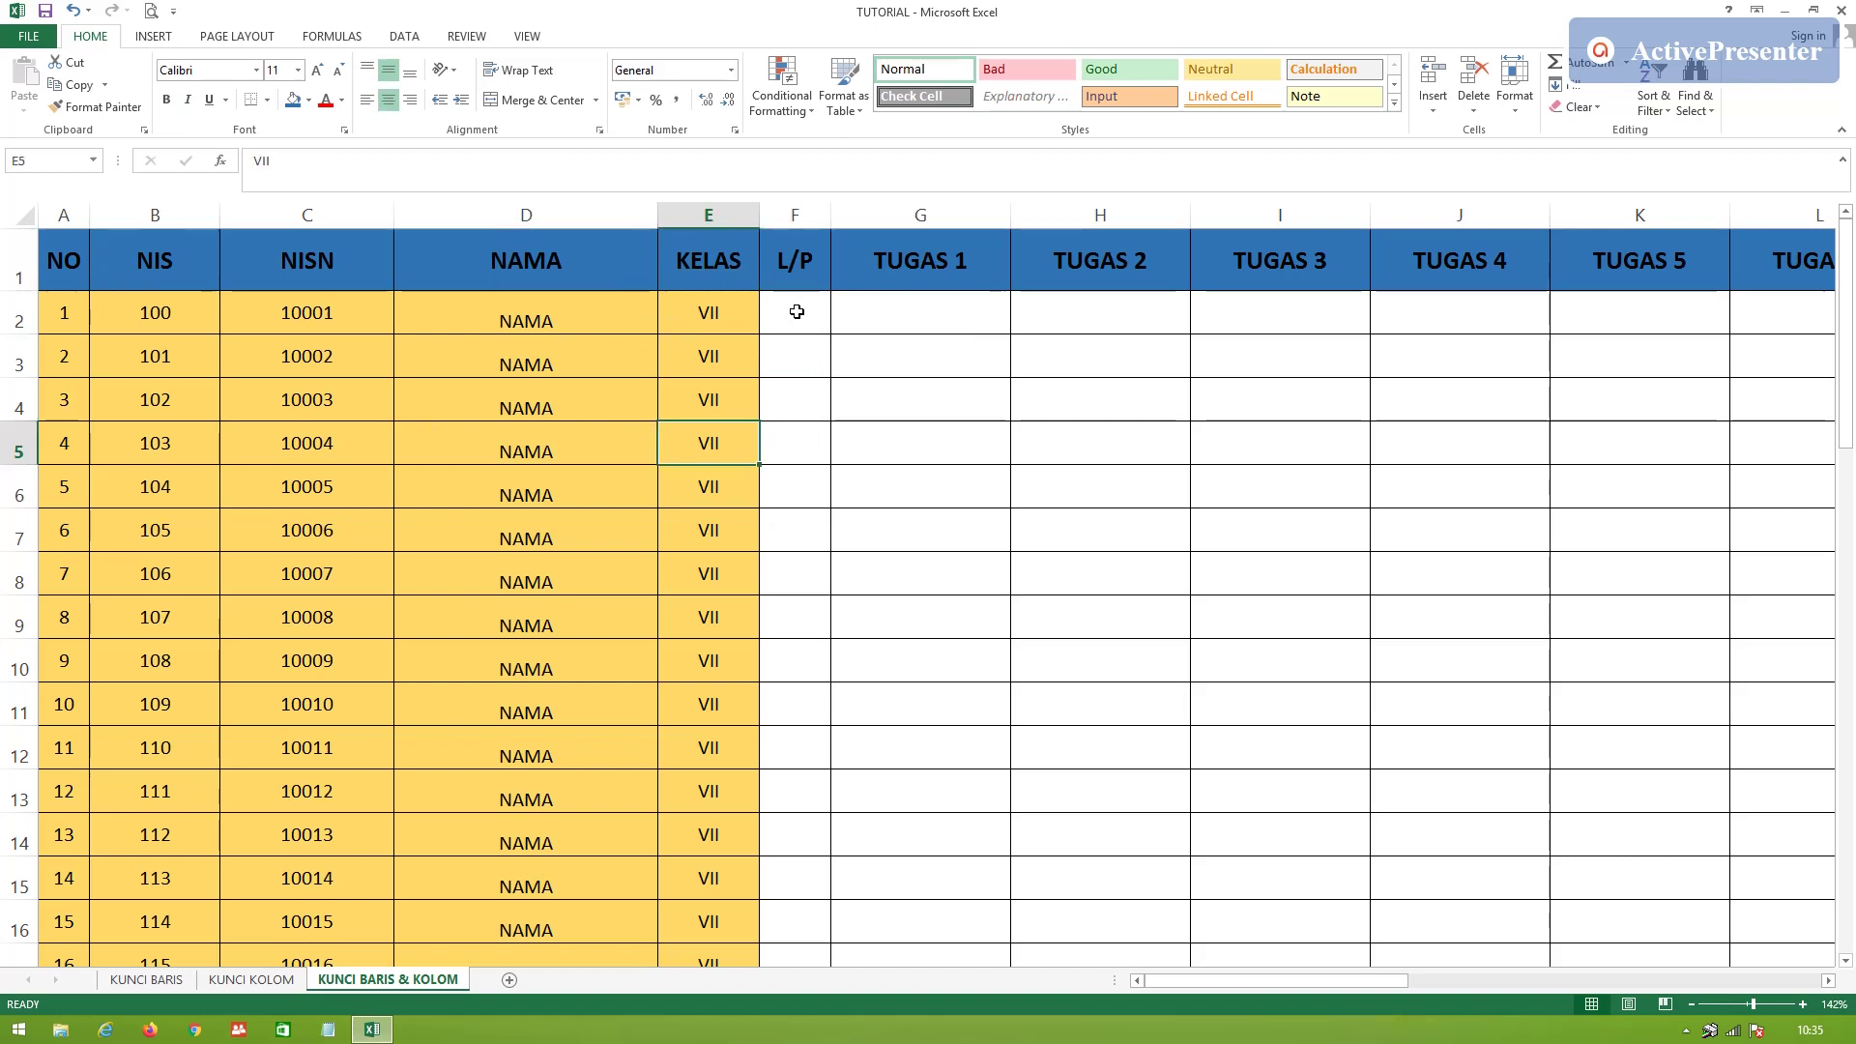
{"action": "left_click", "coordinate": [799, 322]}
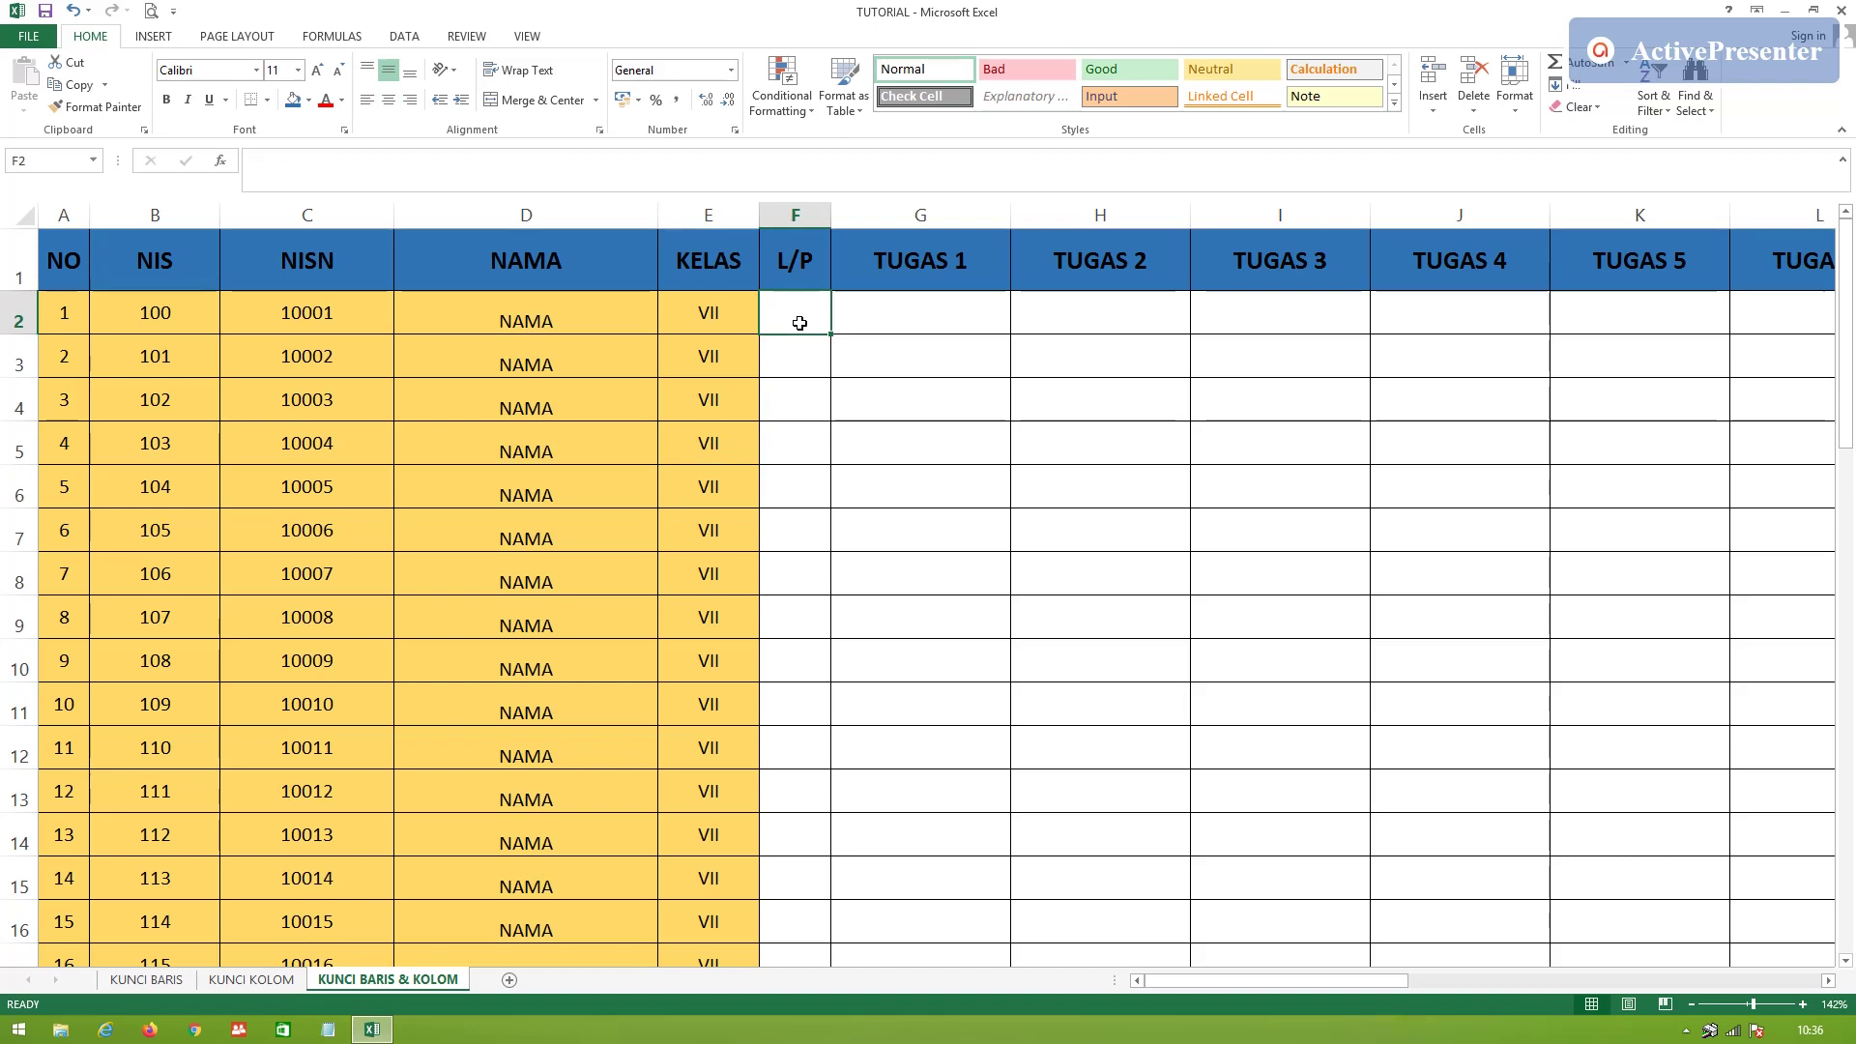
{"action": "left_click", "coordinate": [809, 400]}
{"action": "left_click", "coordinate": [797, 324]}
{"action": "key", "text": "Down"}
{"action": "key", "text": "Down"}
{"action": "key", "text": "Down"}
{"action": "key", "text": "Down"}
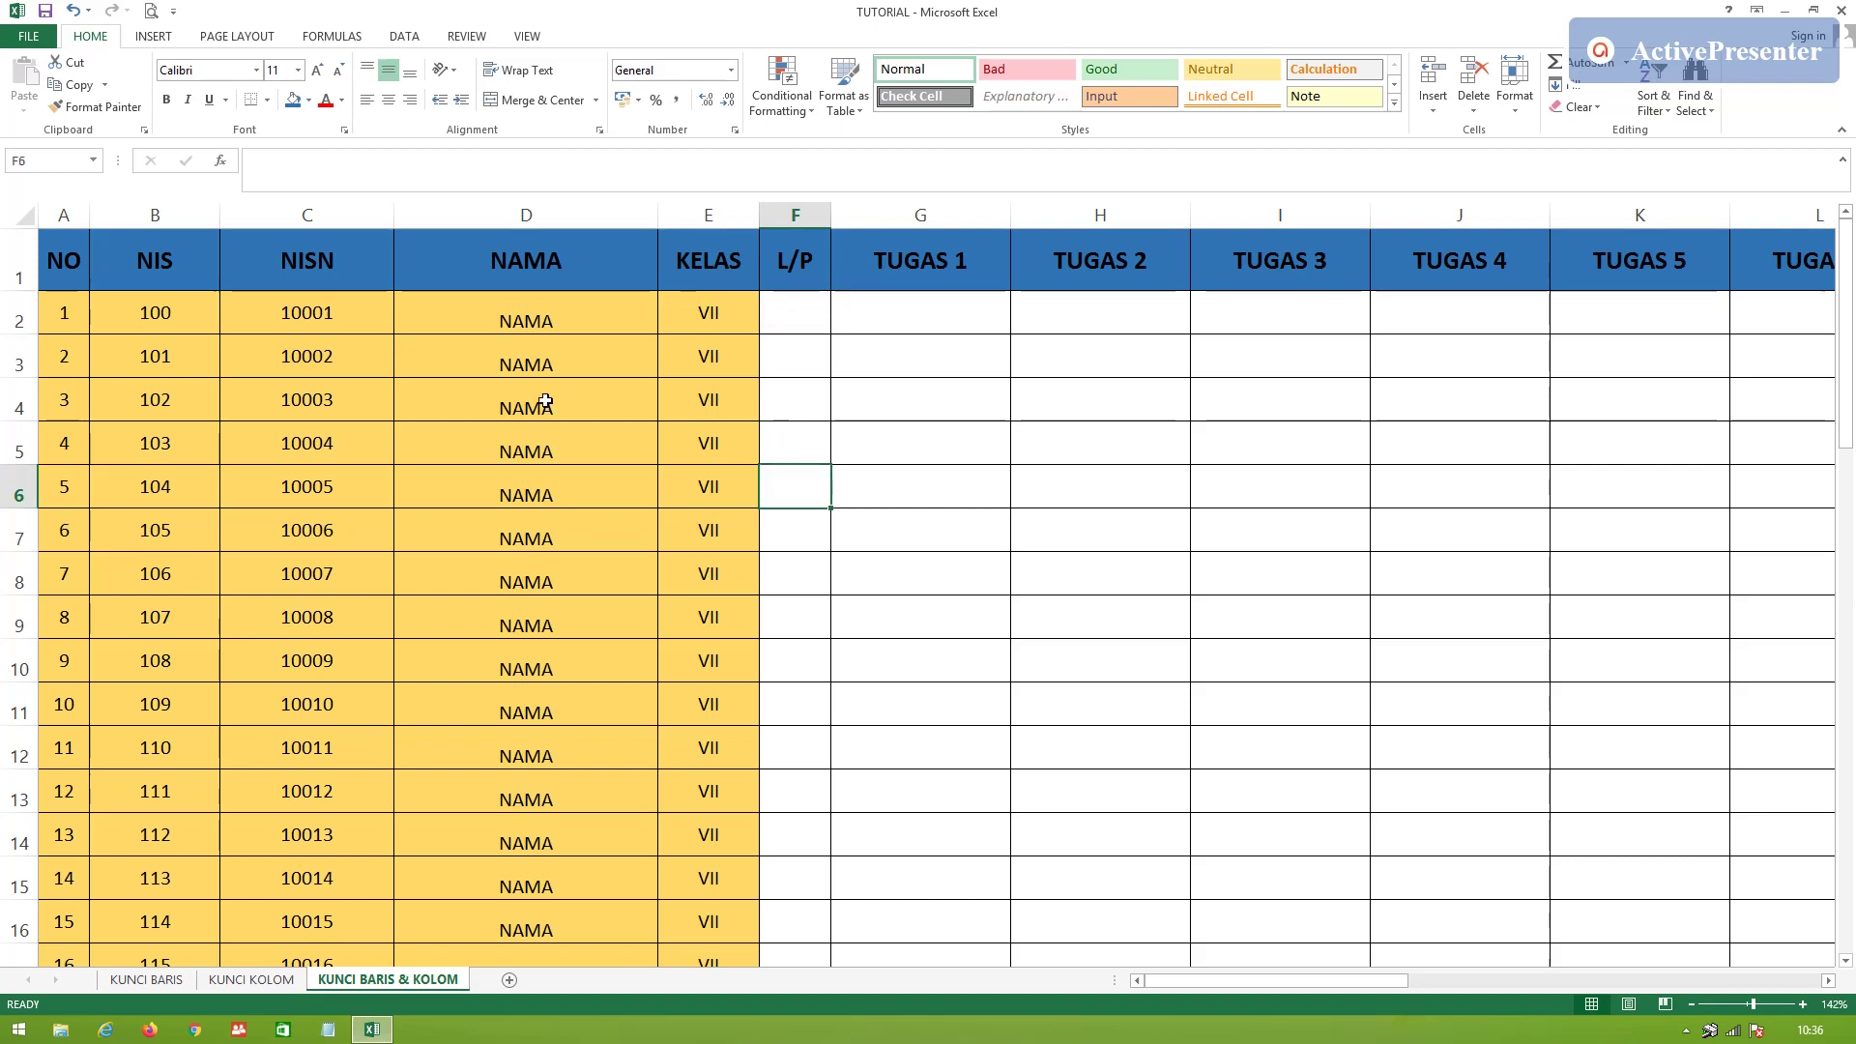
Freeze the panes at cell F2 to lock header row 1 and columns A to E together
{"action": "left_click", "coordinate": [802, 316]}
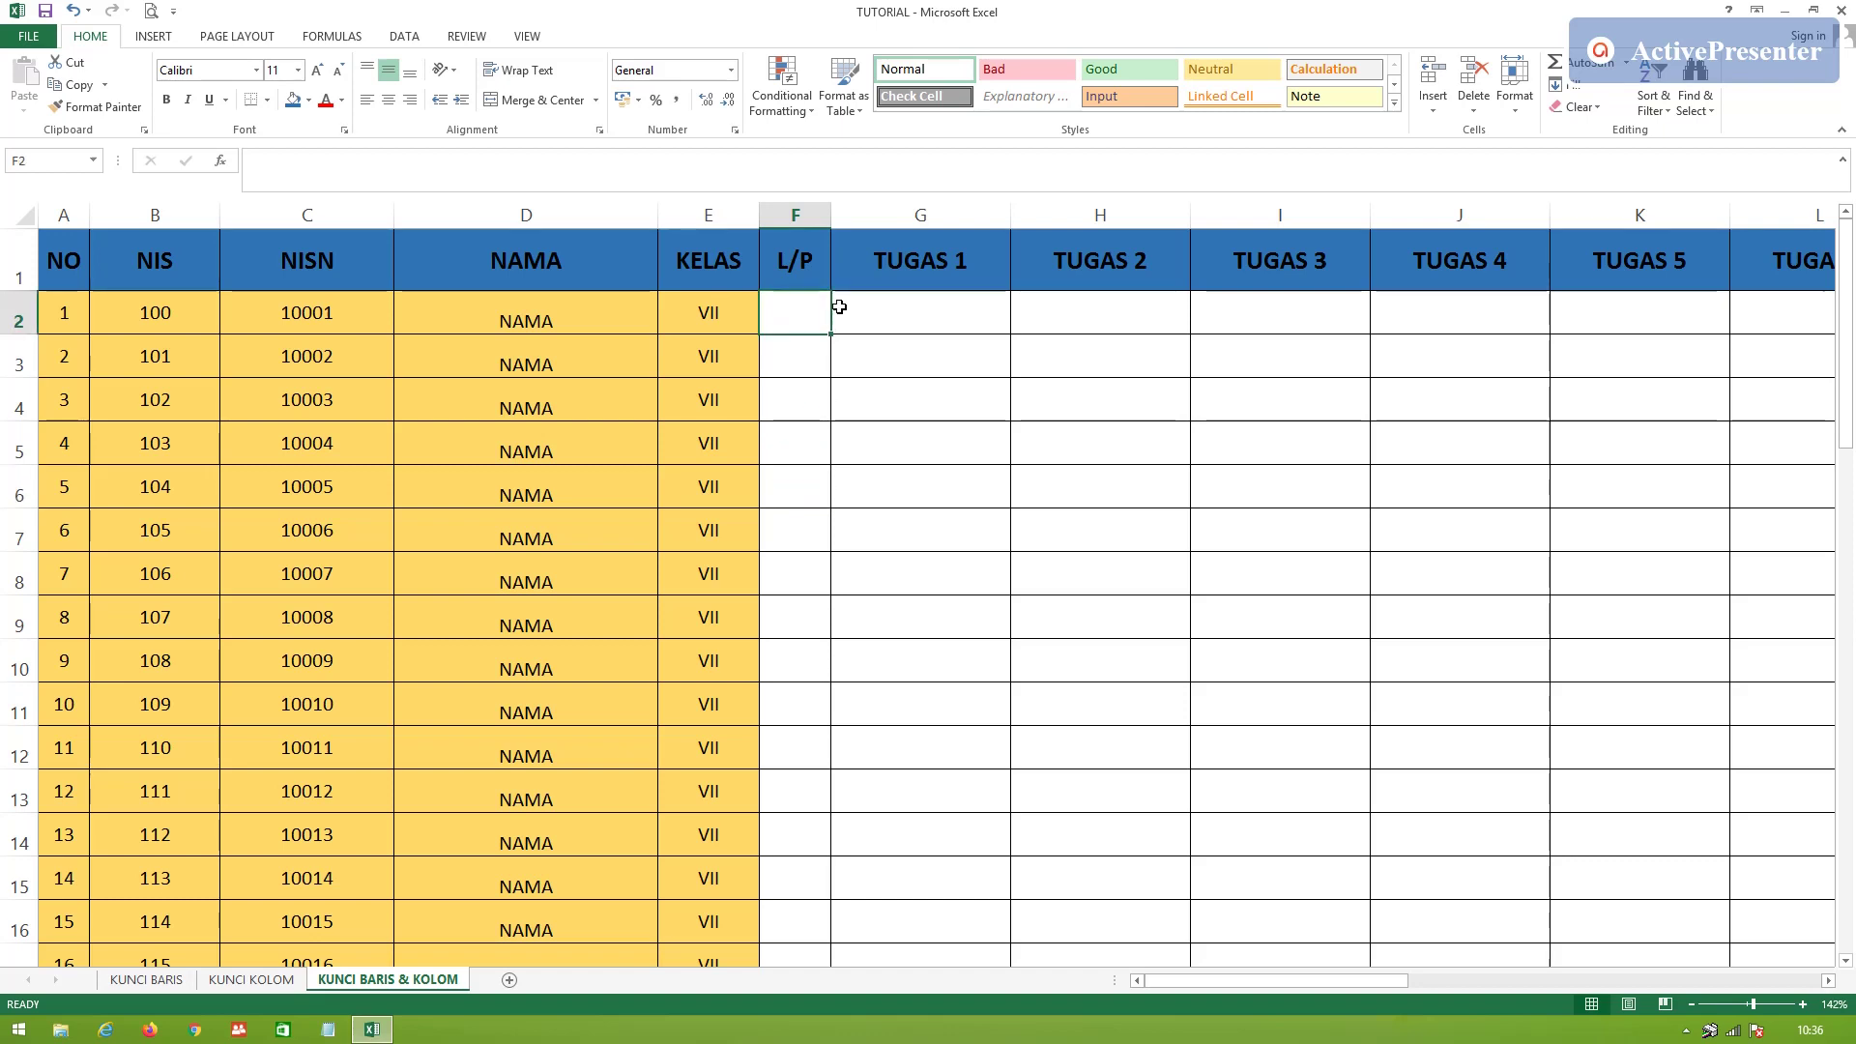
{"action": "left_click", "coordinate": [528, 39]}
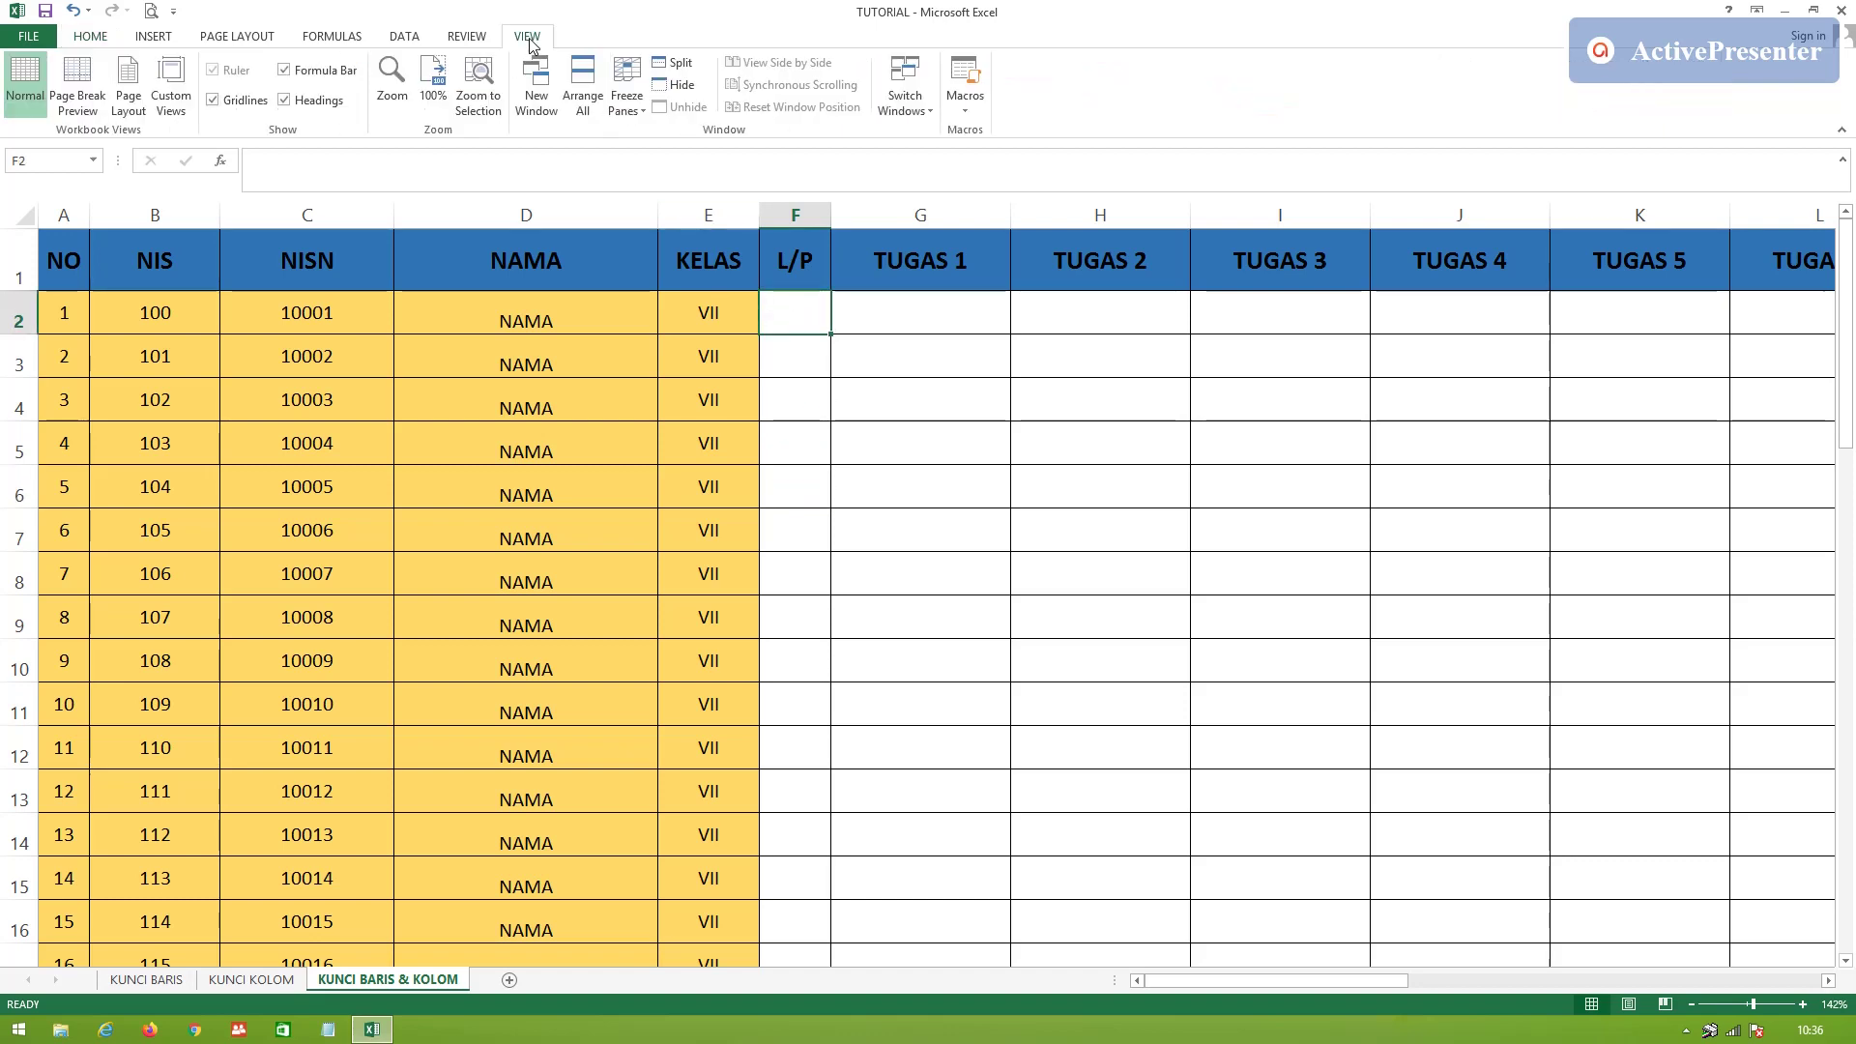
{"action": "left_click", "coordinate": [635, 85]}
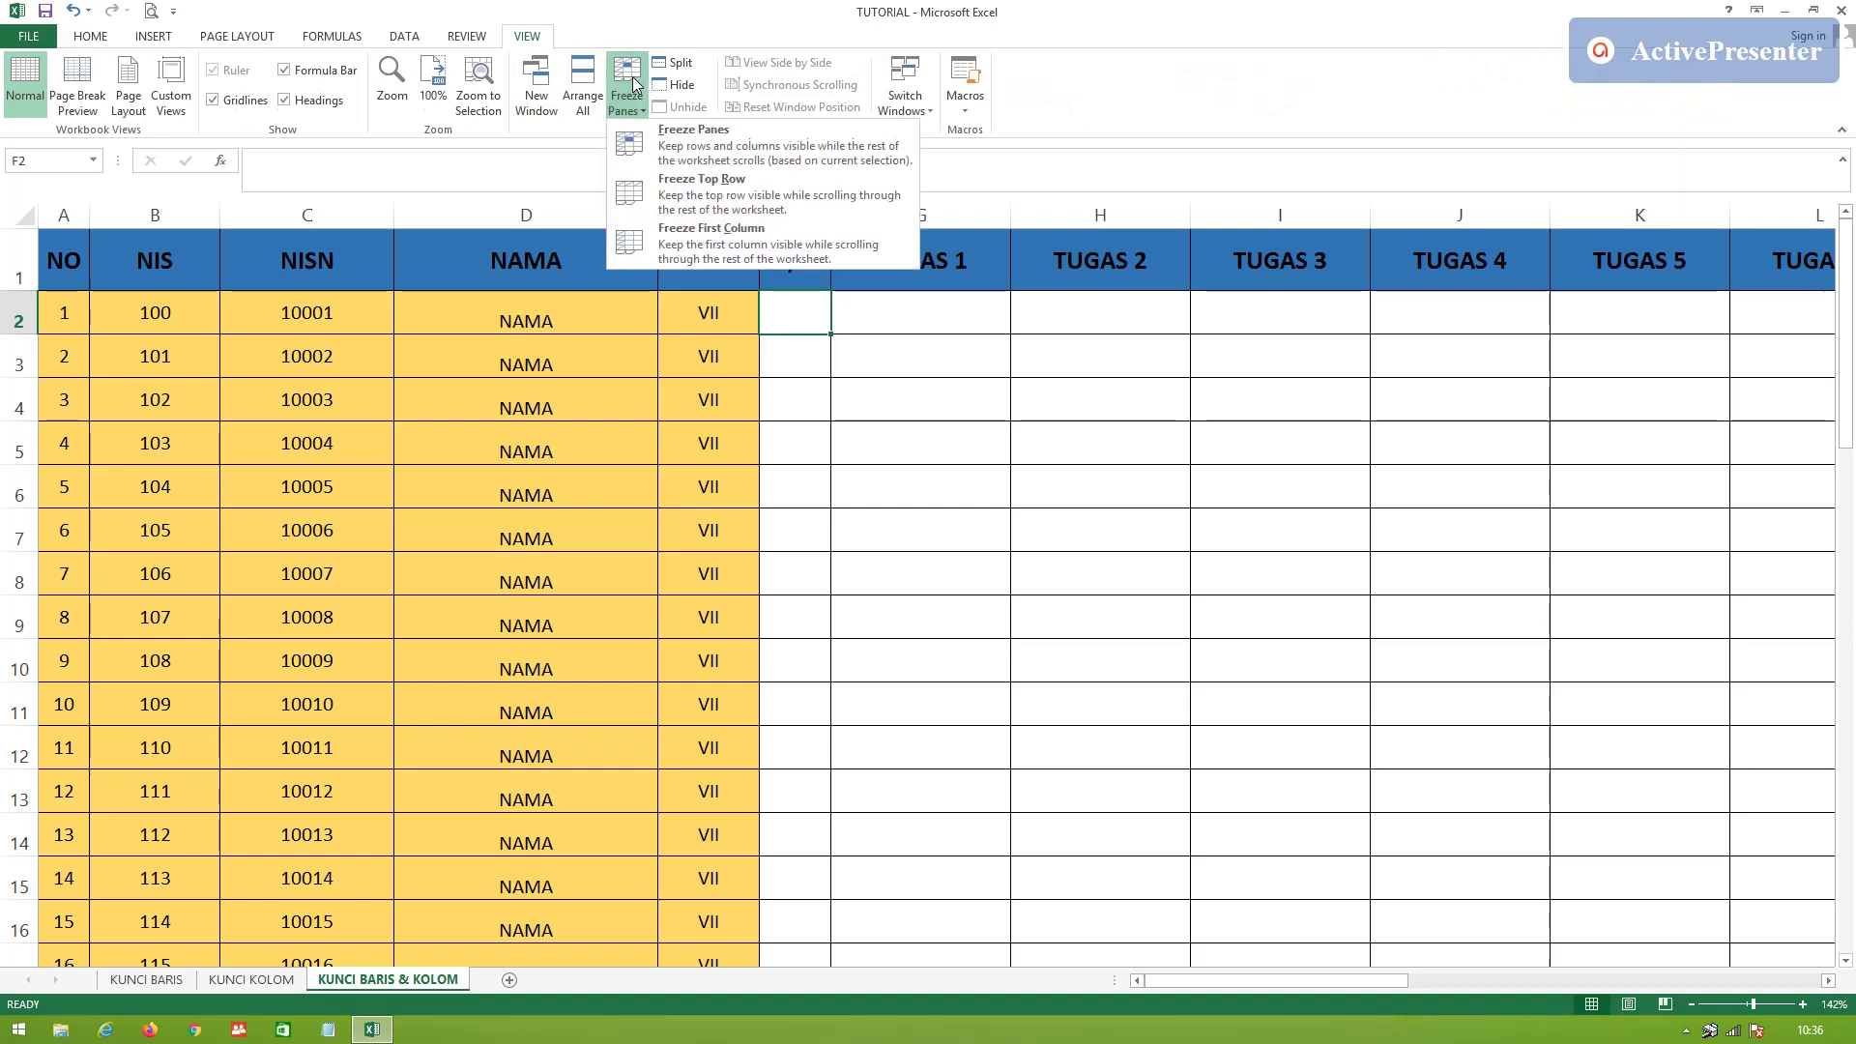
{"action": "left_click", "coordinate": [689, 138]}
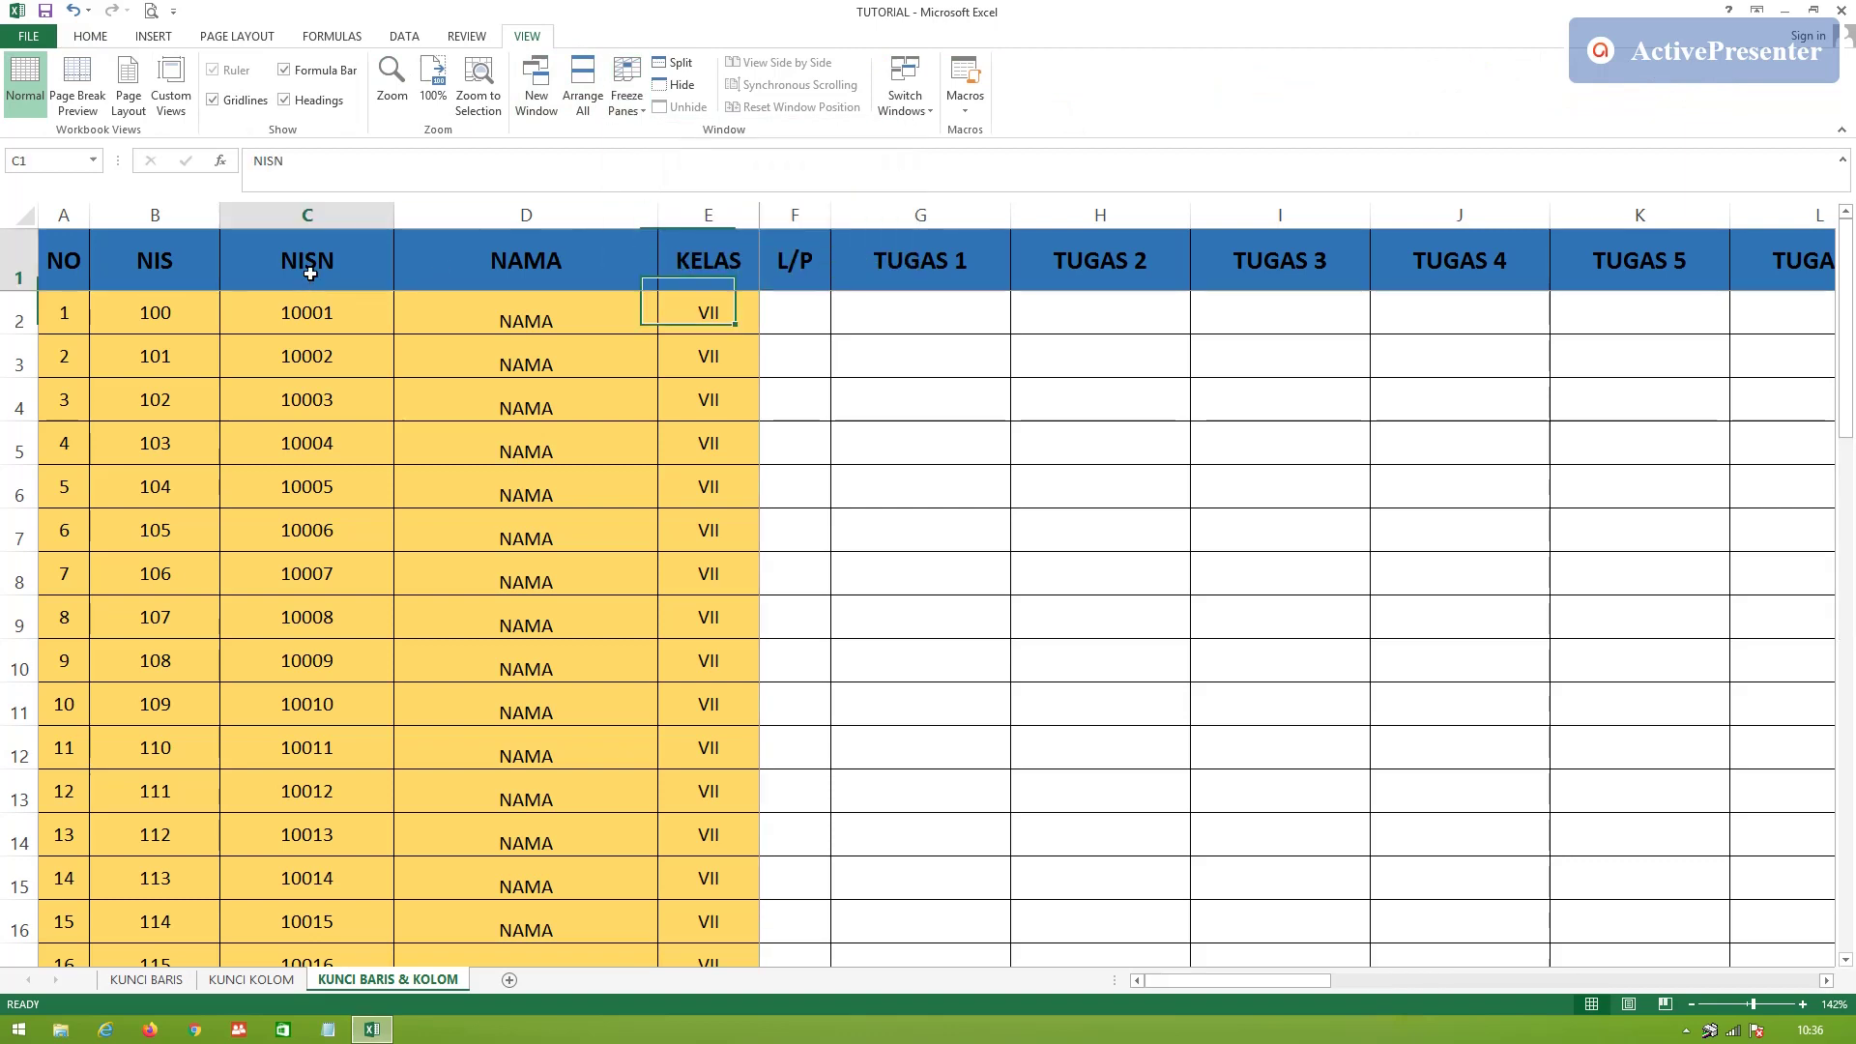
Highlight header row 1 and columns A to E, NO through KELAS, to review the locked areas
{"action": "left_click", "coordinate": [25, 259]}
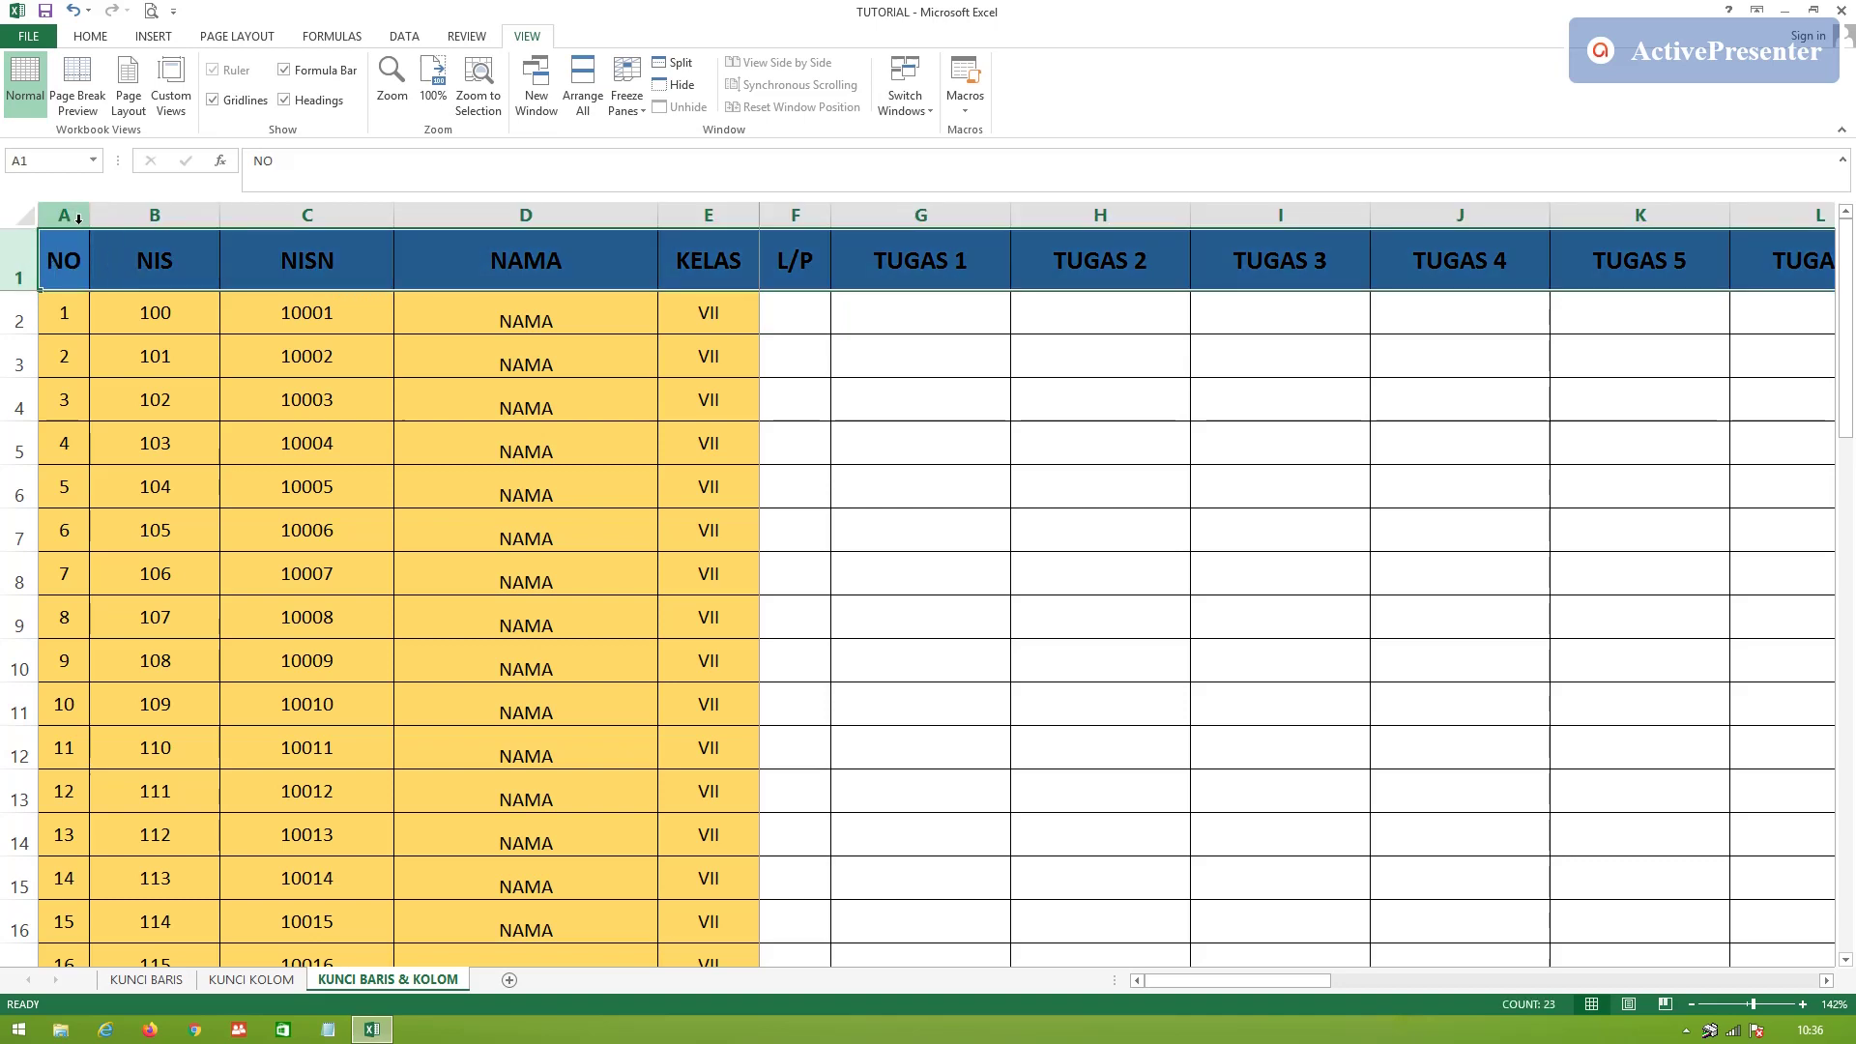
{"action": "left_click_drag", "start_coordinate": [72, 215], "coordinate": [698, 255]}
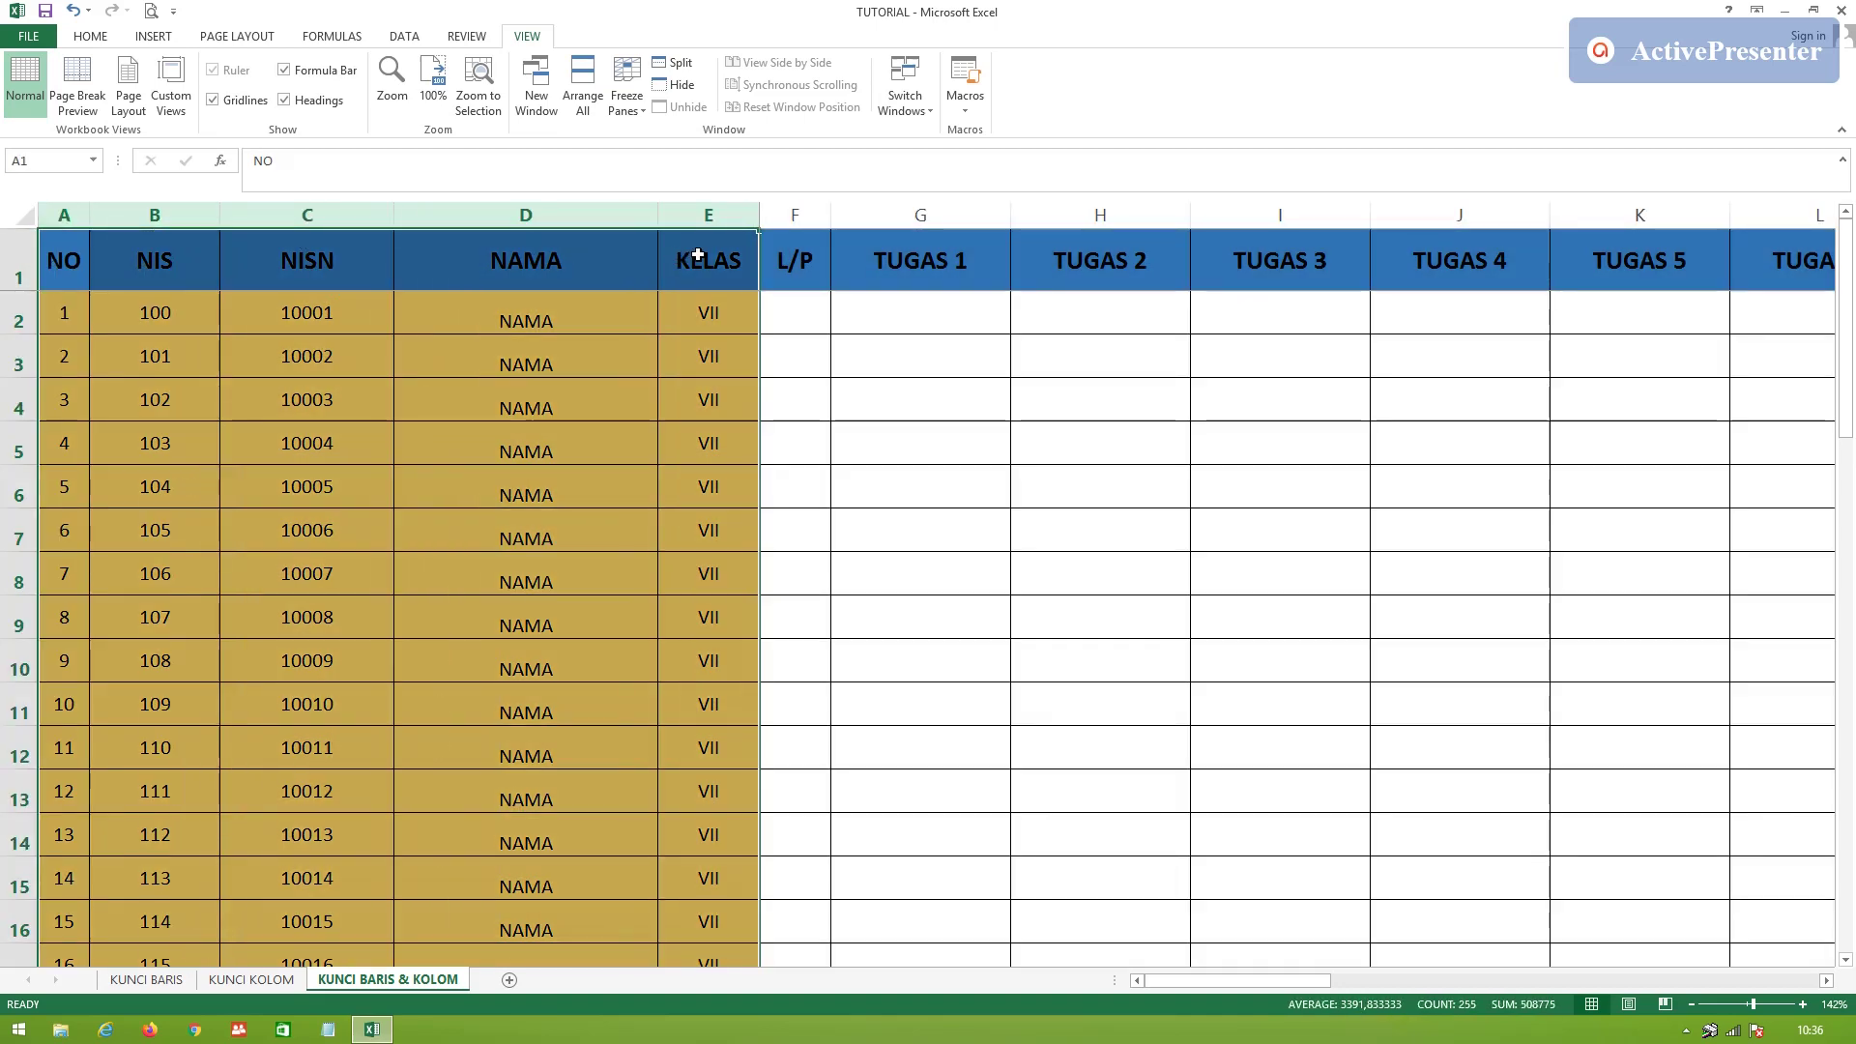
{"action": "left_click", "coordinate": [610, 382]}
Check the locked header row by moving down the TUGAS 1 column from cell G10 to row 41
{"action": "left_click", "coordinate": [846, 652]}
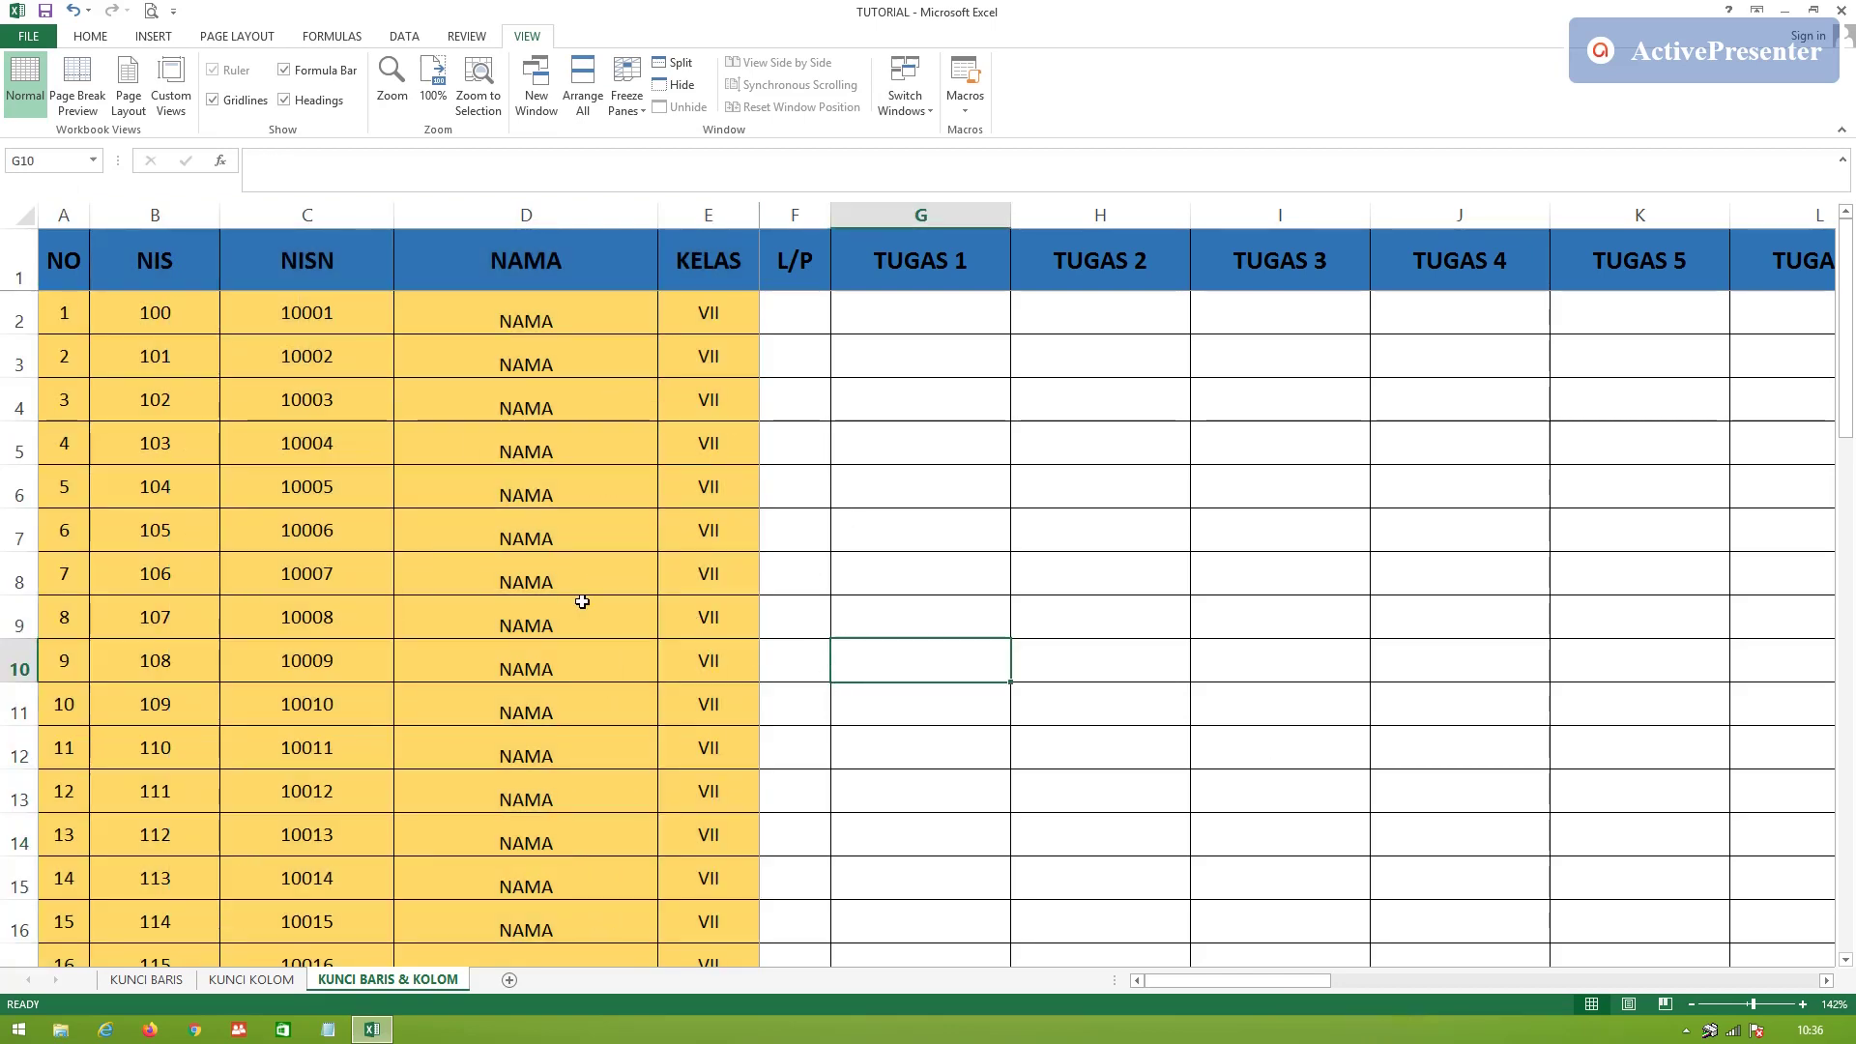
{"action": "key", "text": "Down"}
{"action": "key", "text": "Down"}
{"action": "key", "text": "Down"}
{"action": "key", "text": "Down"}
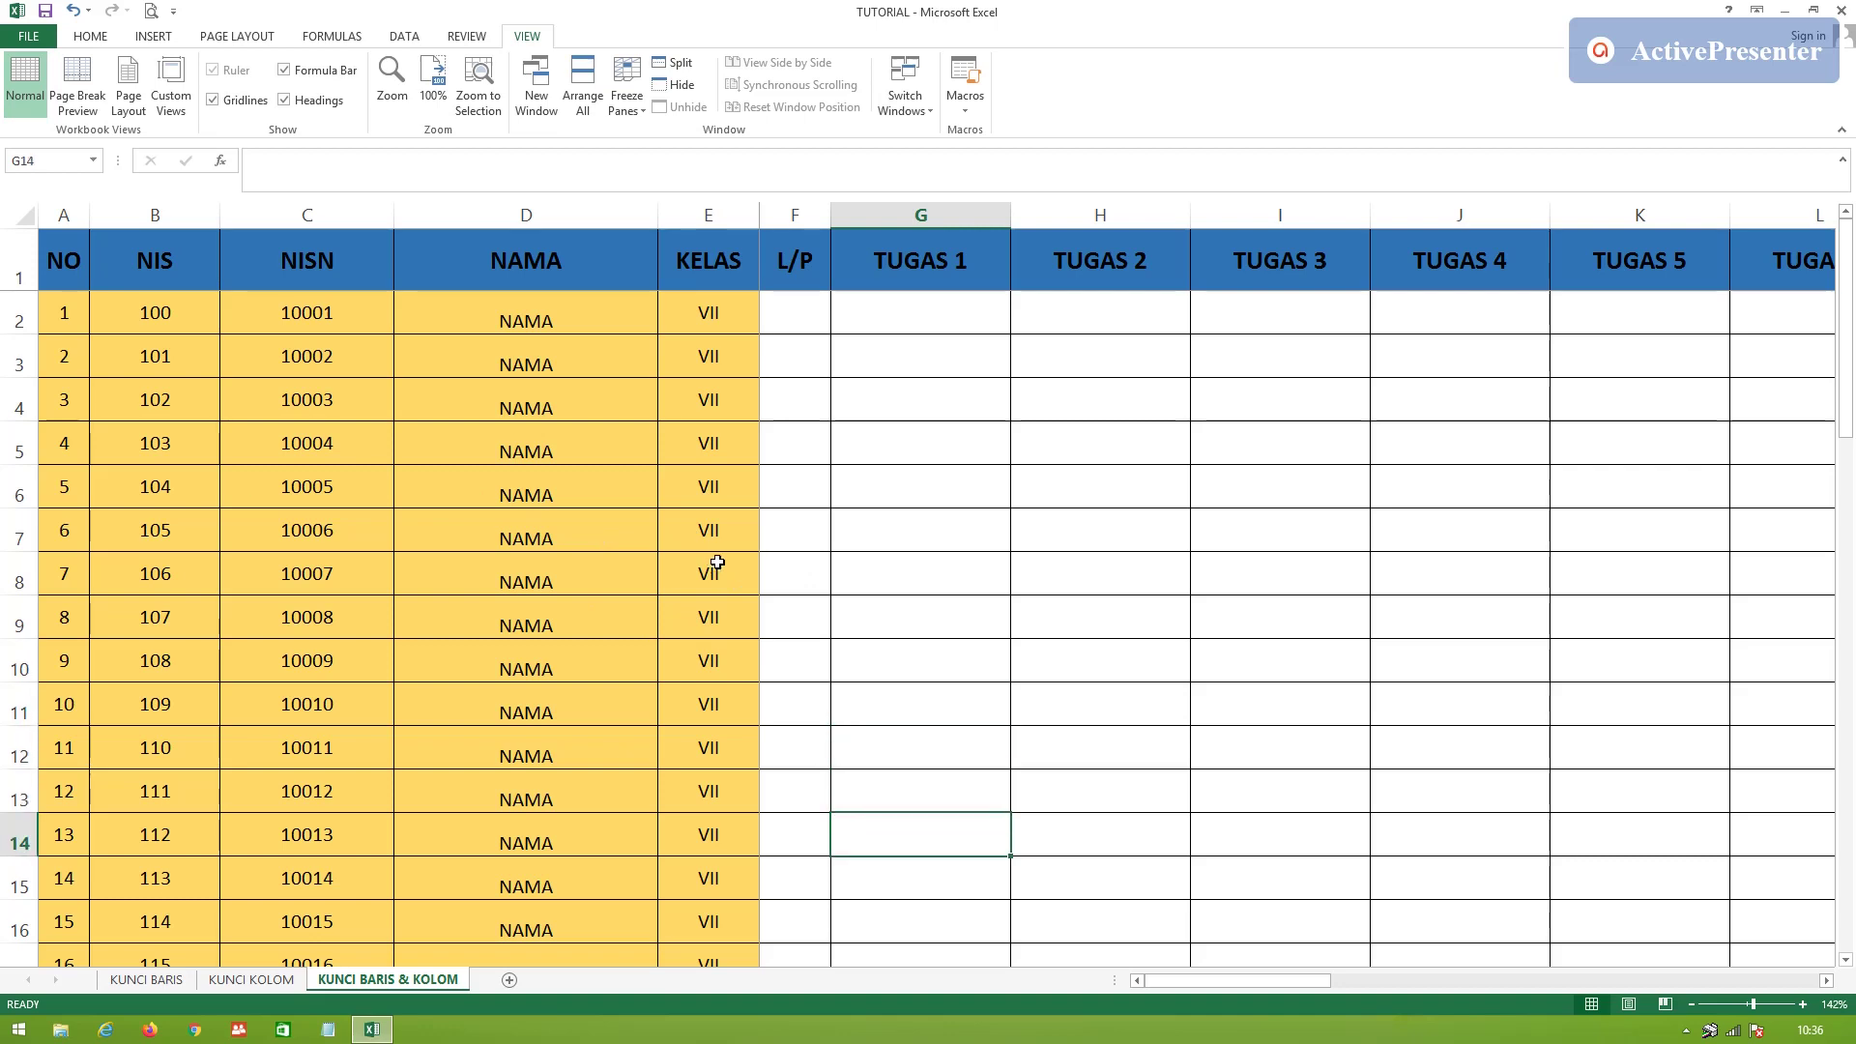
{"action": "key", "text": "Down"}
{"action": "key", "text": "Down"}
{"action": "key", "text": "Down"}
{"action": "key", "text": "Down"}
{"action": "key", "text": "Down"}
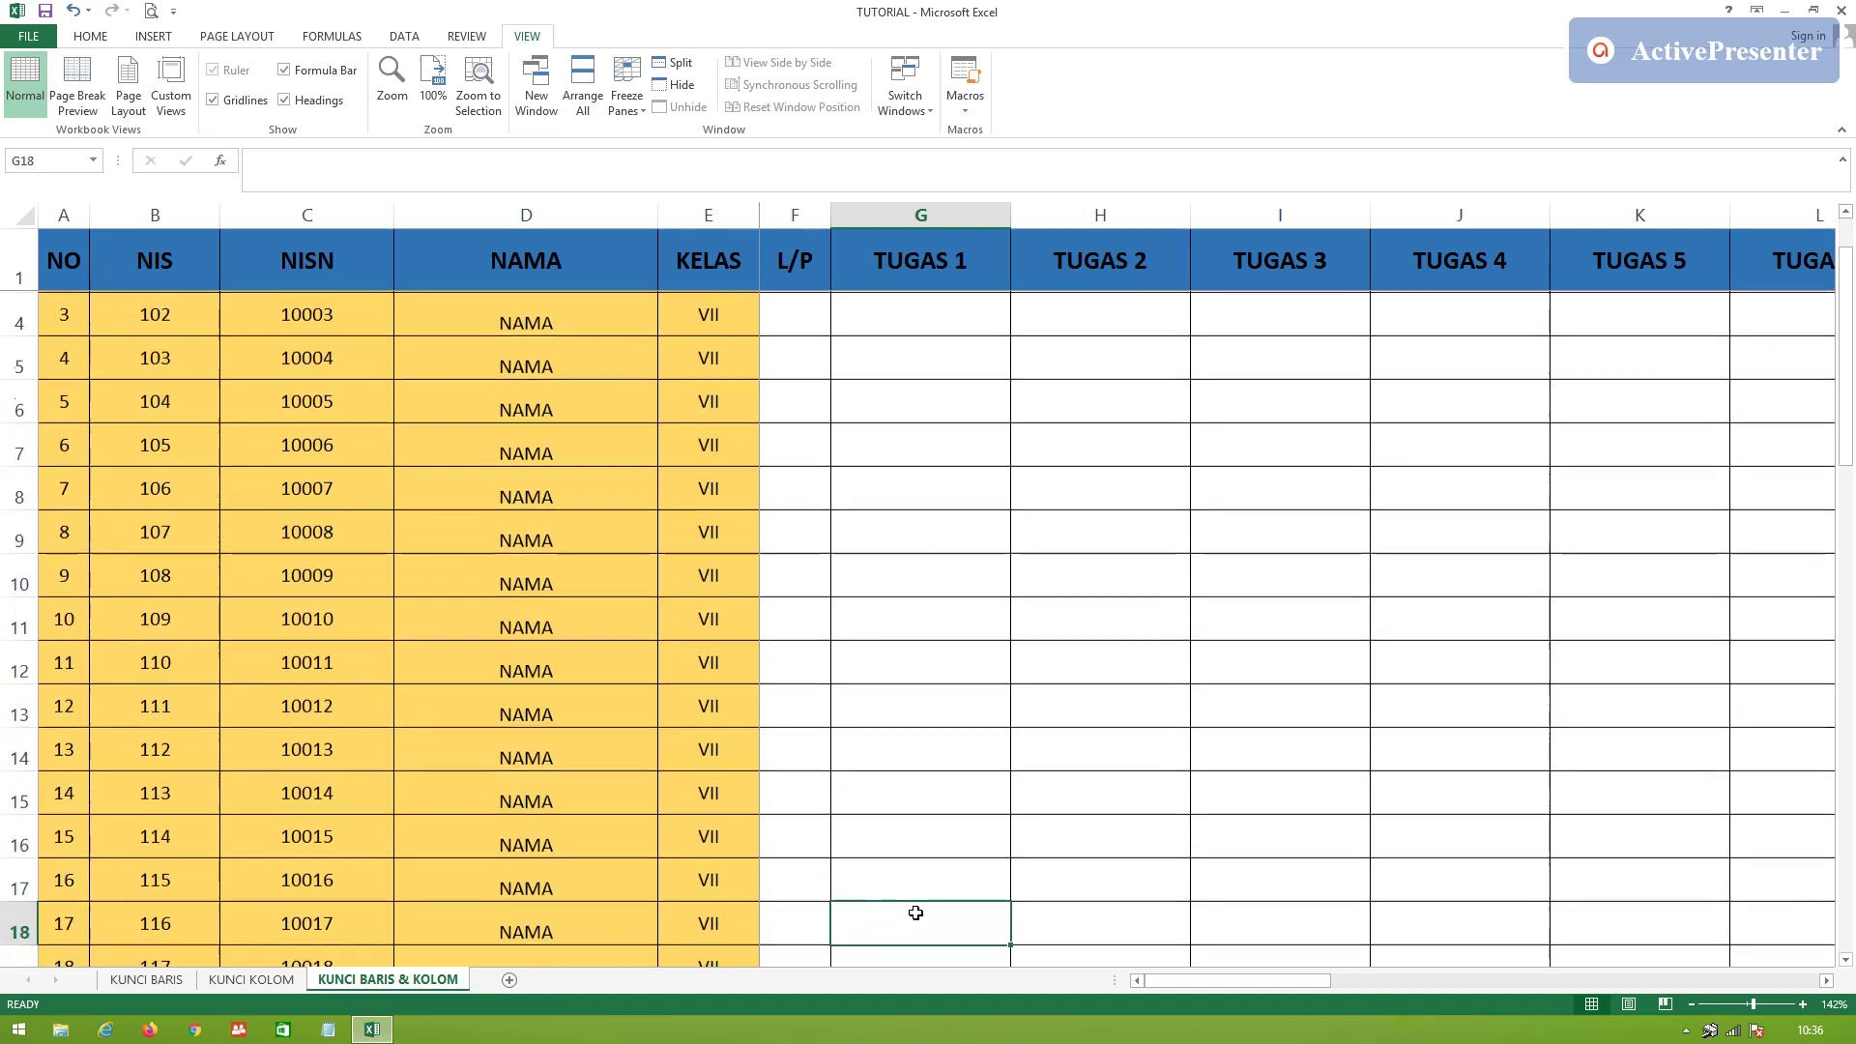
{"action": "key", "text": "Down"}
{"action": "key", "text": "Down"}
{"action": "key", "text": "Down"}
{"action": "key", "text": "Down"}
{"action": "key", "text": "Down"}
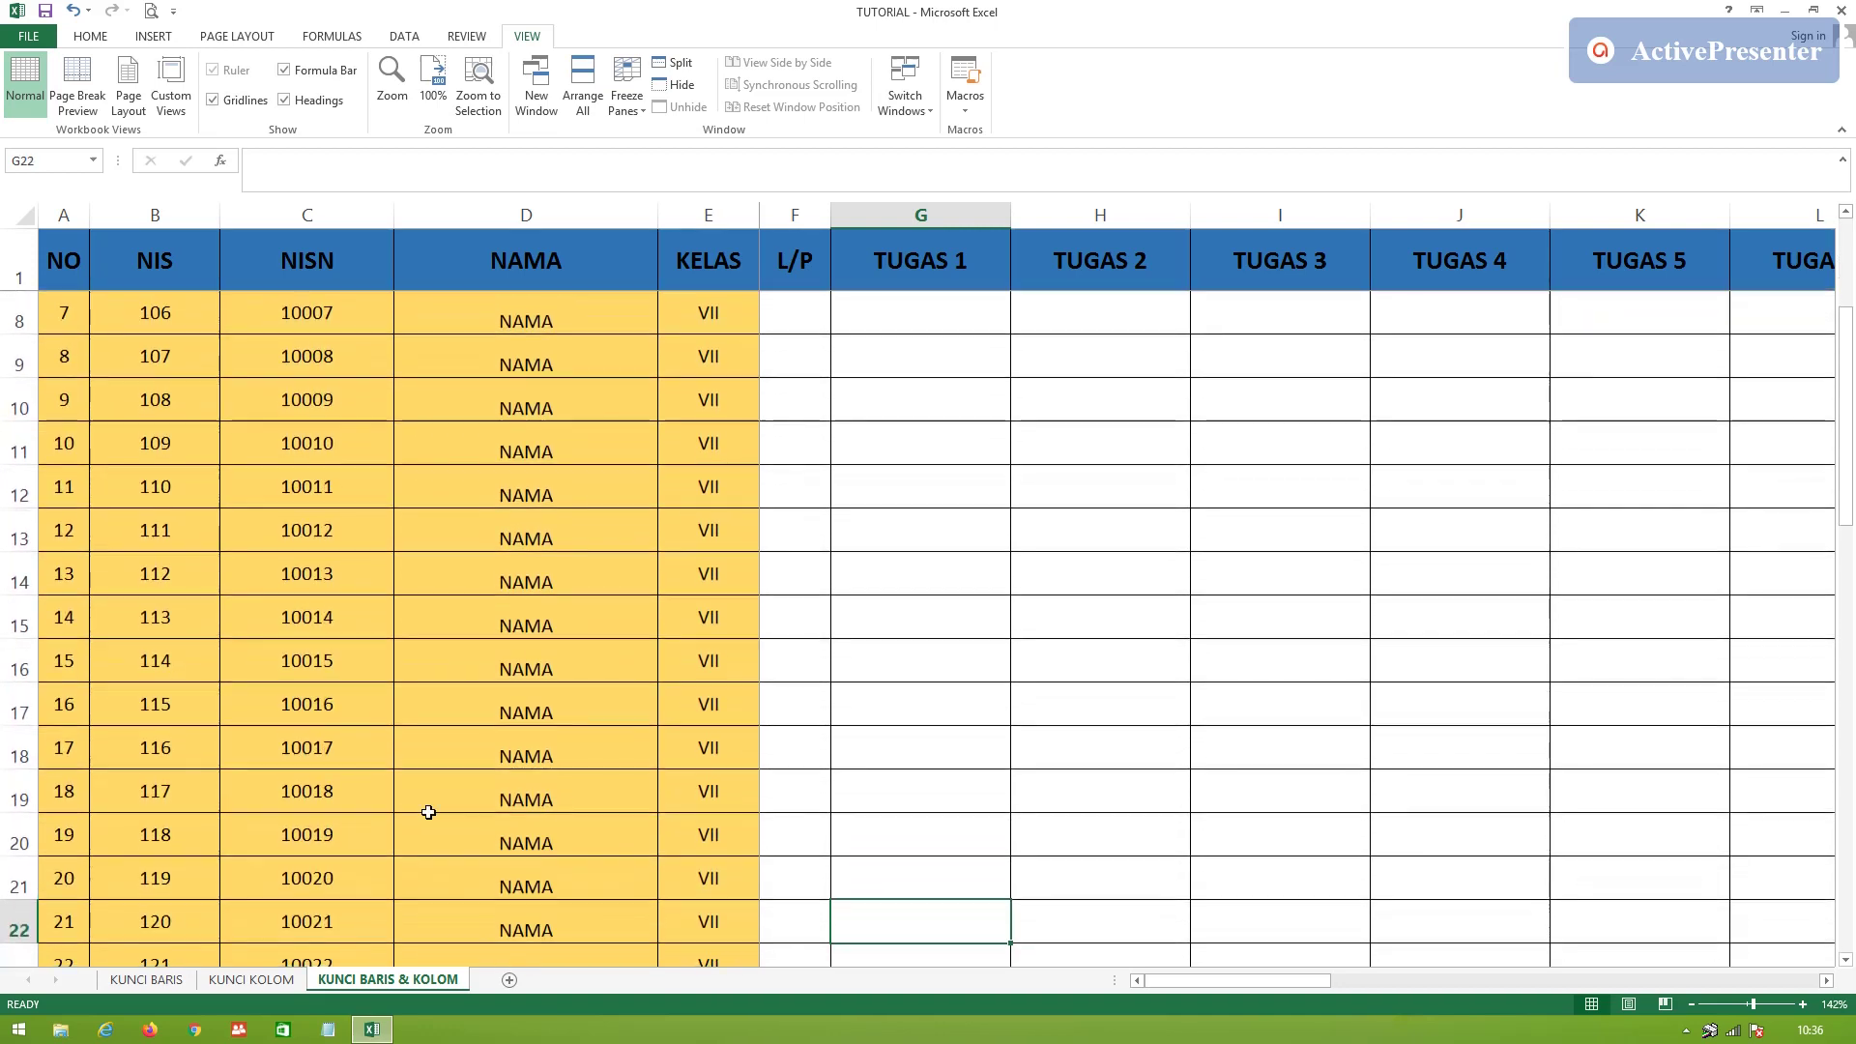
{"action": "key", "text": "Down"}
{"action": "key", "text": "Down"}
{"action": "key", "text": "Down"}
{"action": "key", "text": "Down"}
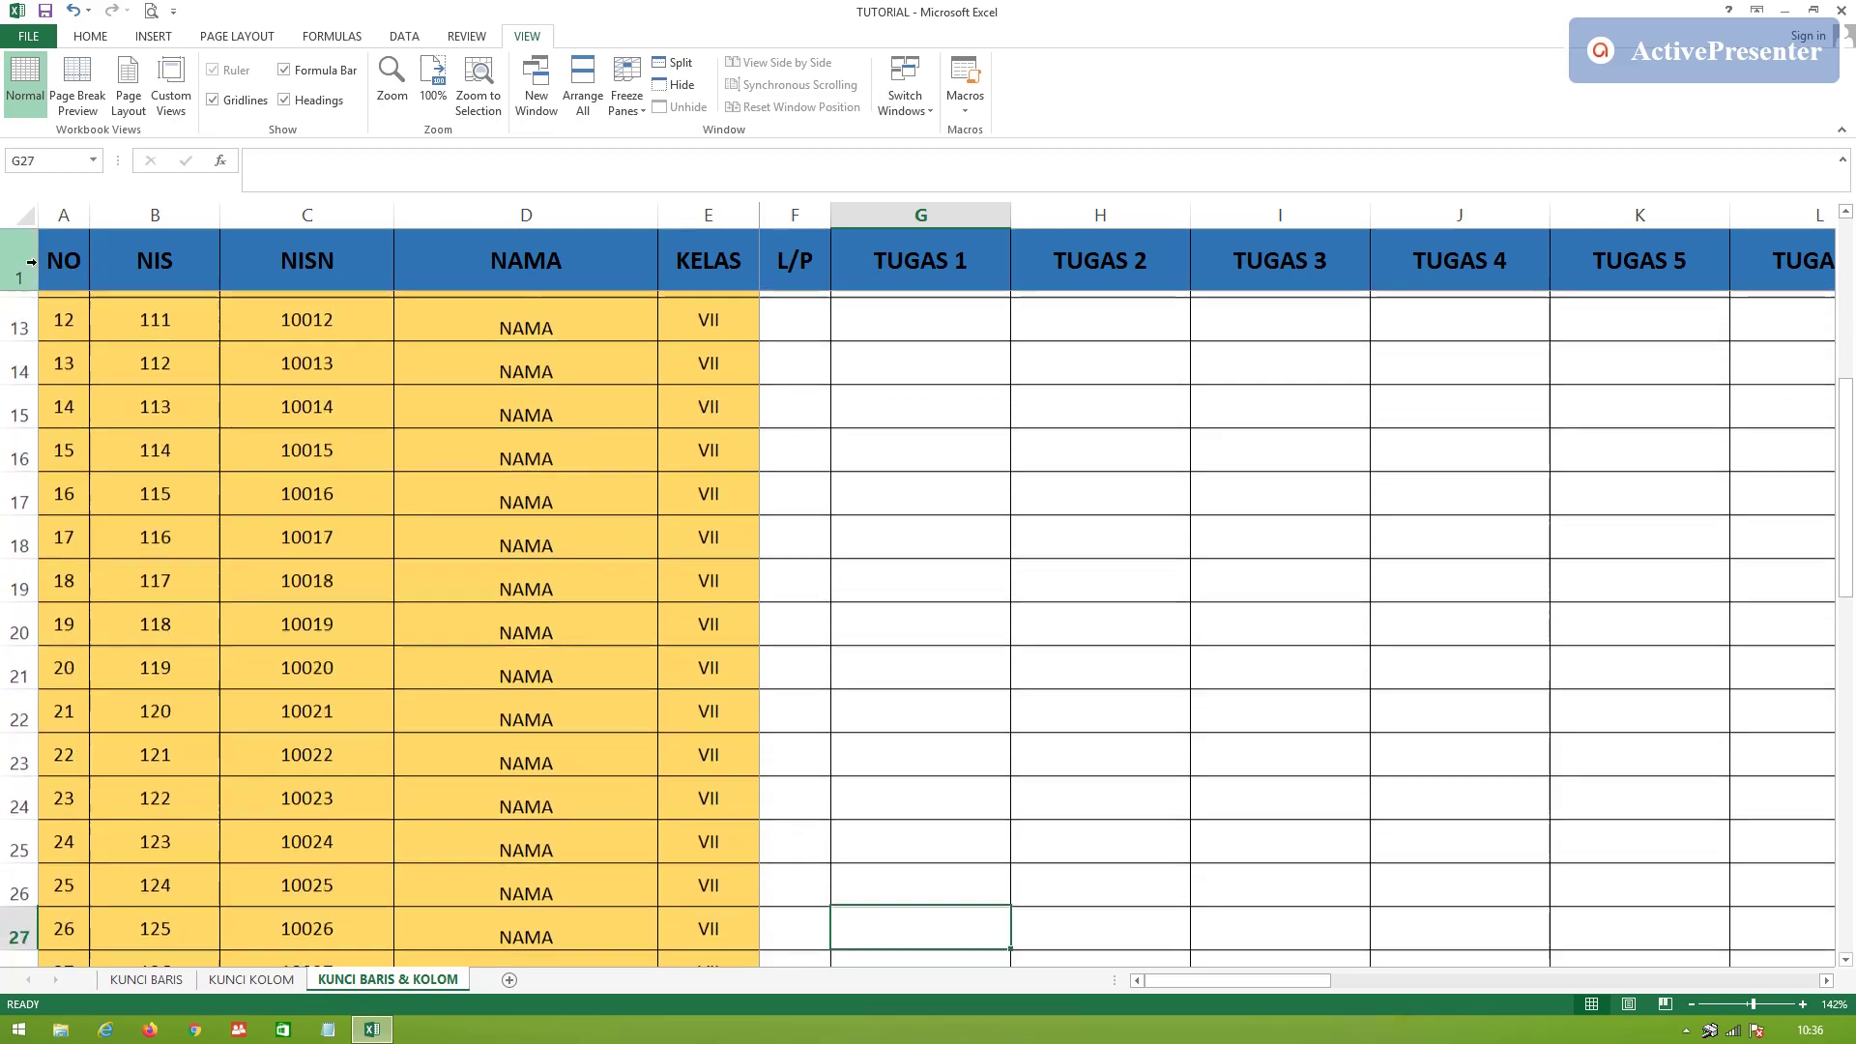
{"action": "key", "text": "Down"}
{"action": "key", "text": "Down"}
{"action": "key", "text": "Down"}
{"action": "key", "text": "Down"}
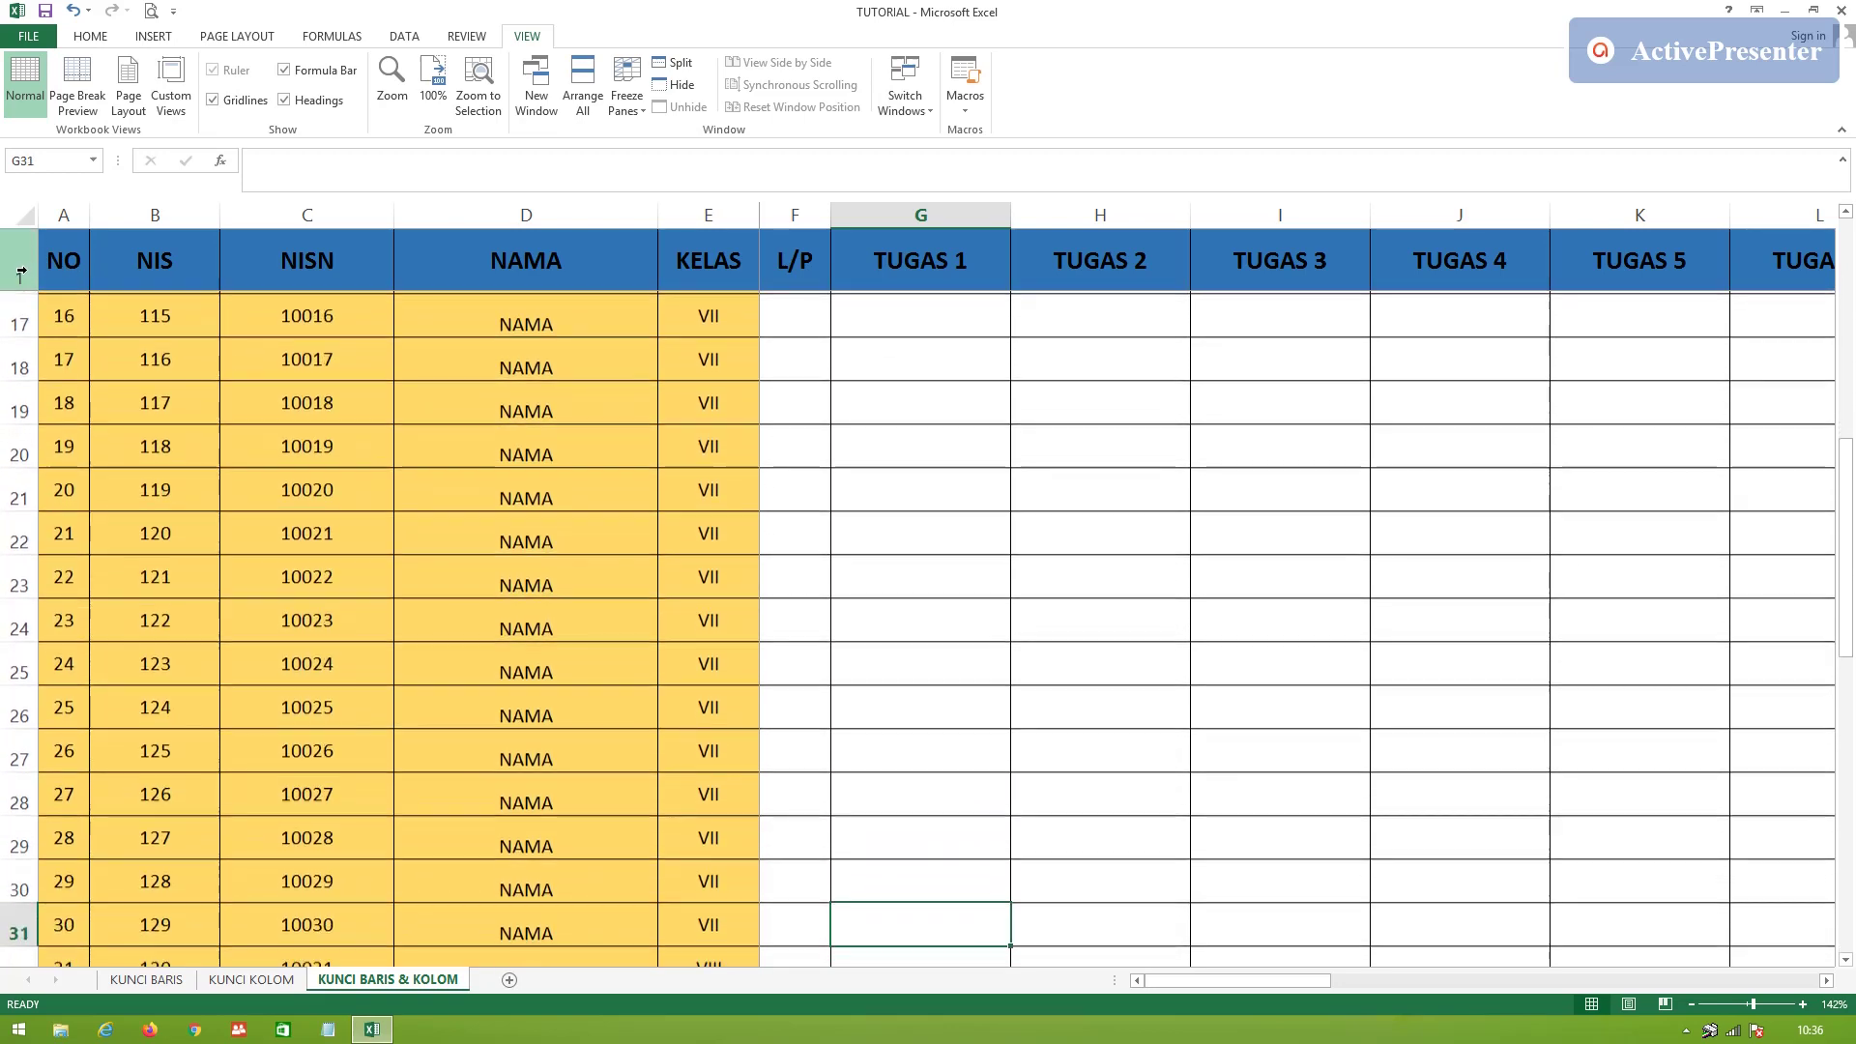
{"action": "key", "text": "Down"}
{"action": "key", "text": "Down"}
{"action": "key", "text": "Down"}
{"action": "key", "text": "Down"}
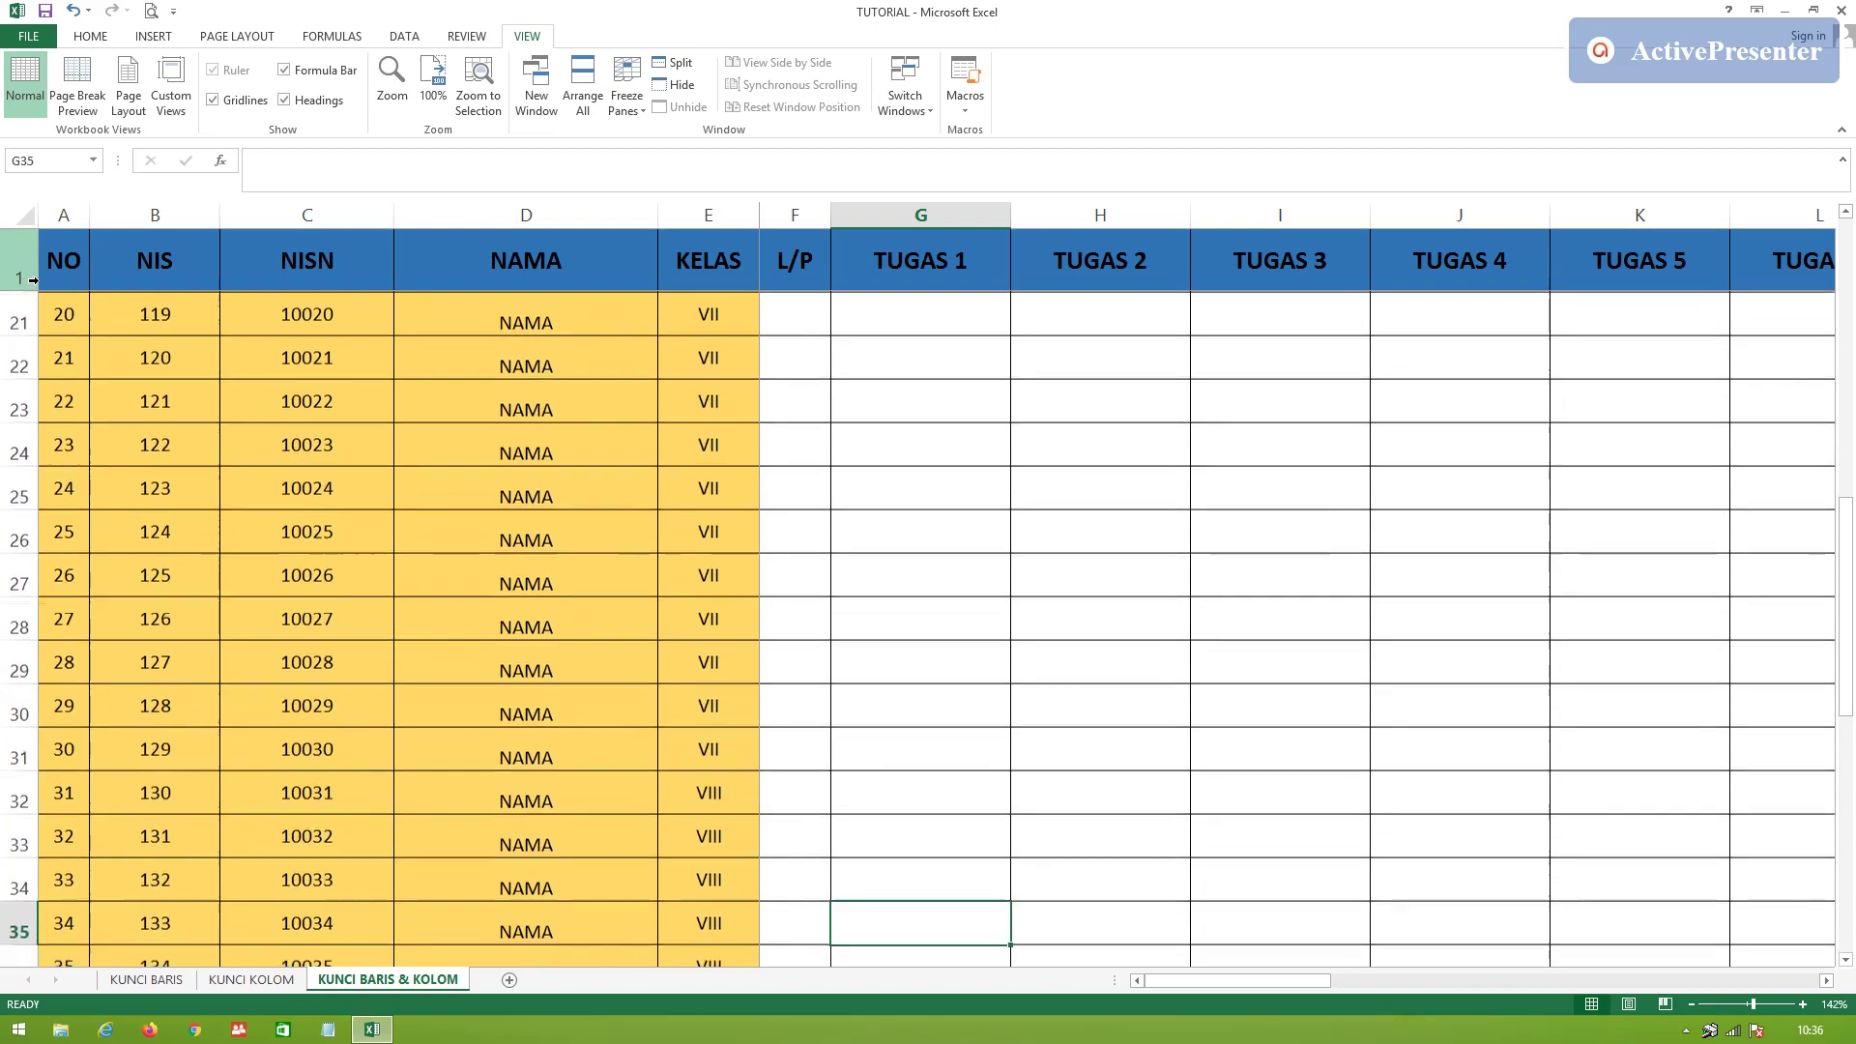
{"action": "key", "text": "Down"}
{"action": "key", "text": "Down"}
{"action": "key", "text": "Down"}
{"action": "key", "text": "Down"}
{"action": "key", "text": "Down"}
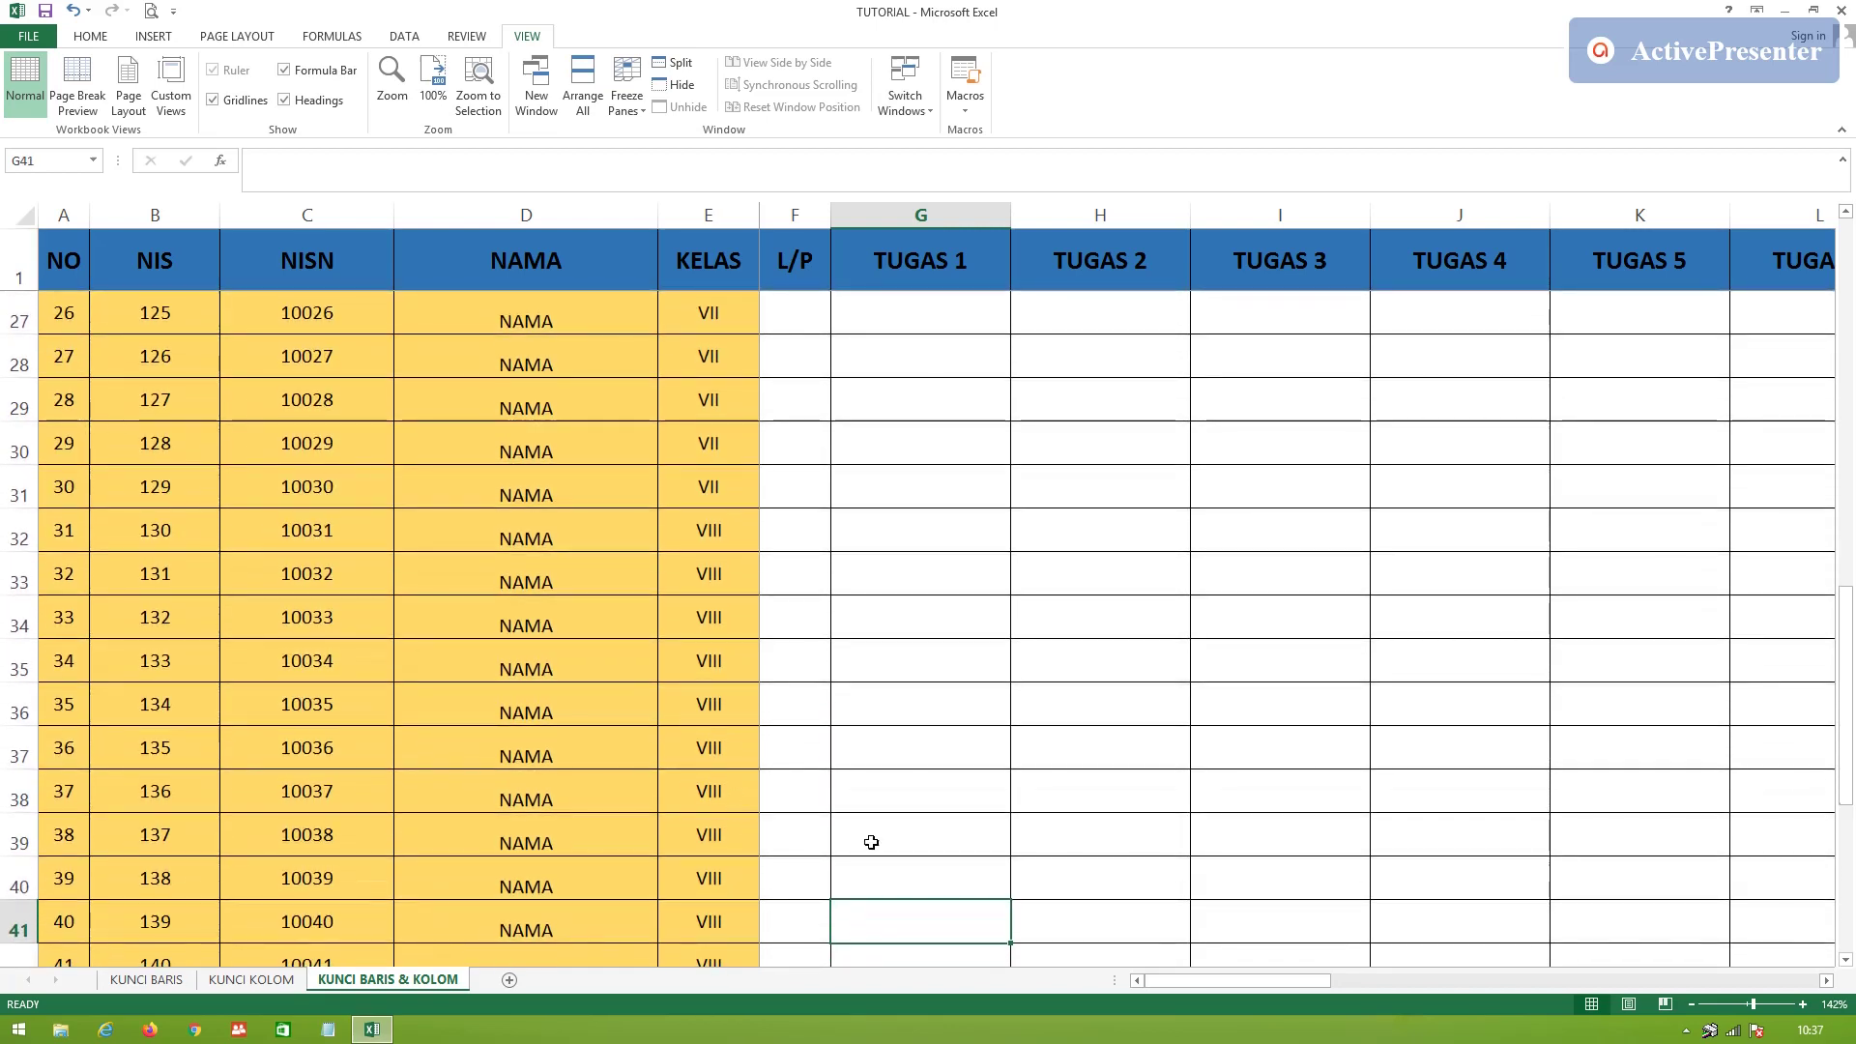
Check the locked NO to KELAS columns by moving along row 41 from TUGAS 1 to the UAS column
{"action": "key", "text": "Right"}
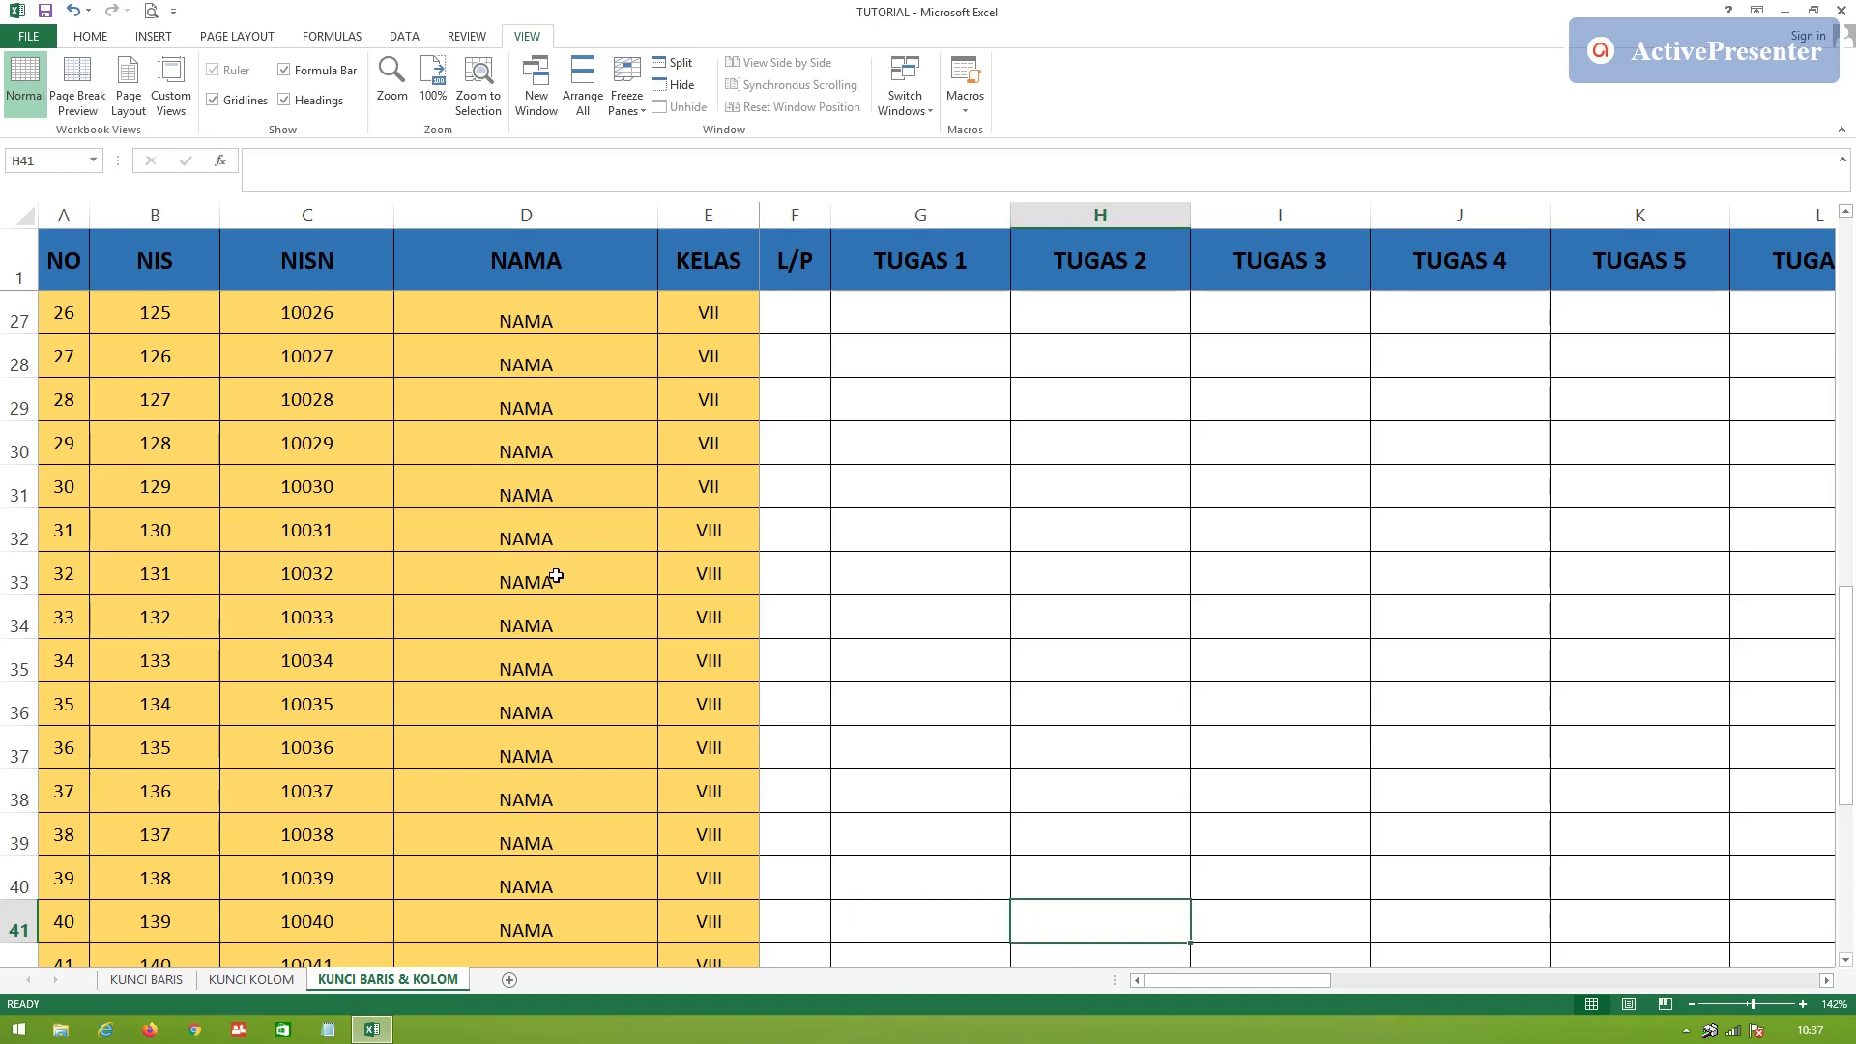
{"action": "key", "text": "Right"}
{"action": "key", "text": "Right"}
{"action": "key", "text": "Right"}
{"action": "key", "text": "Right"}
{"action": "key", "text": "Right"}
{"action": "key", "text": "Right"}
{"action": "key", "text": "Right"}
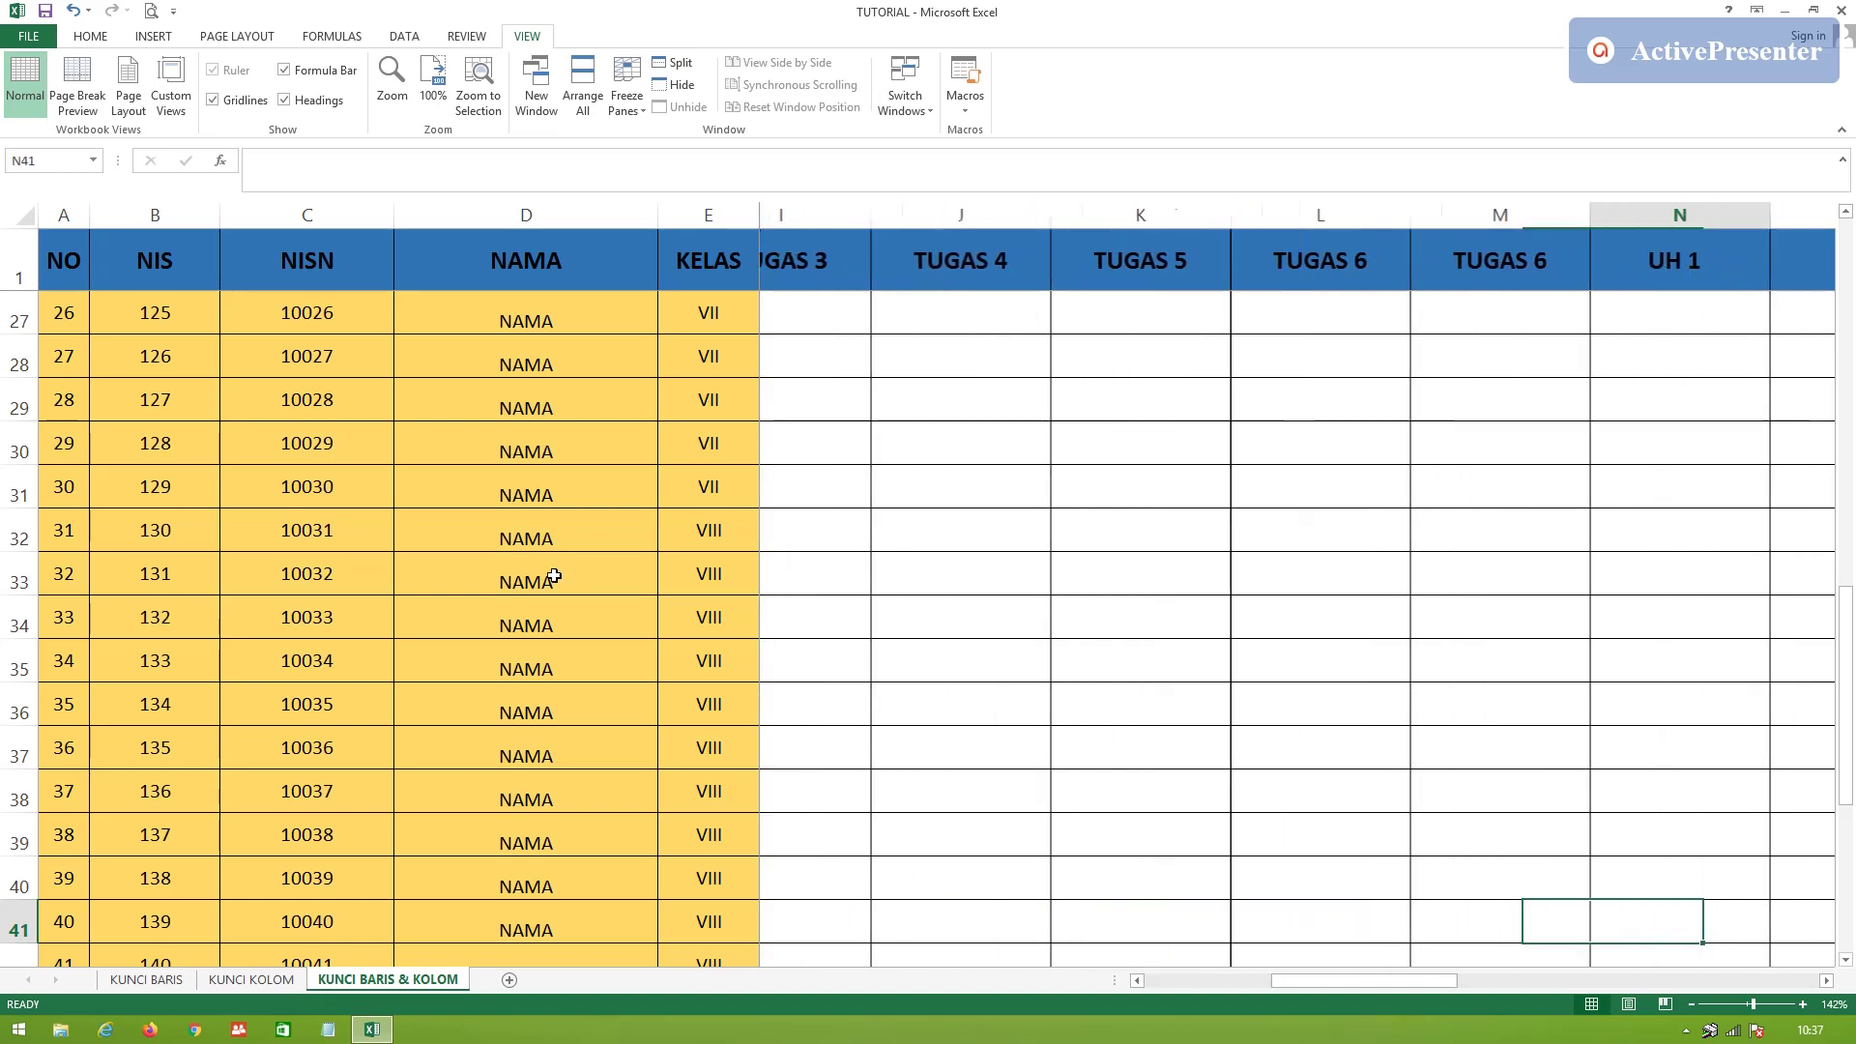
{"action": "key", "text": "Right"}
{"action": "key", "text": "Right"}
{"action": "key", "text": "Right"}
{"action": "key", "text": "Right"}
{"action": "key", "text": "Right"}
{"action": "key", "text": "Right"}
{"action": "key", "text": "Right"}
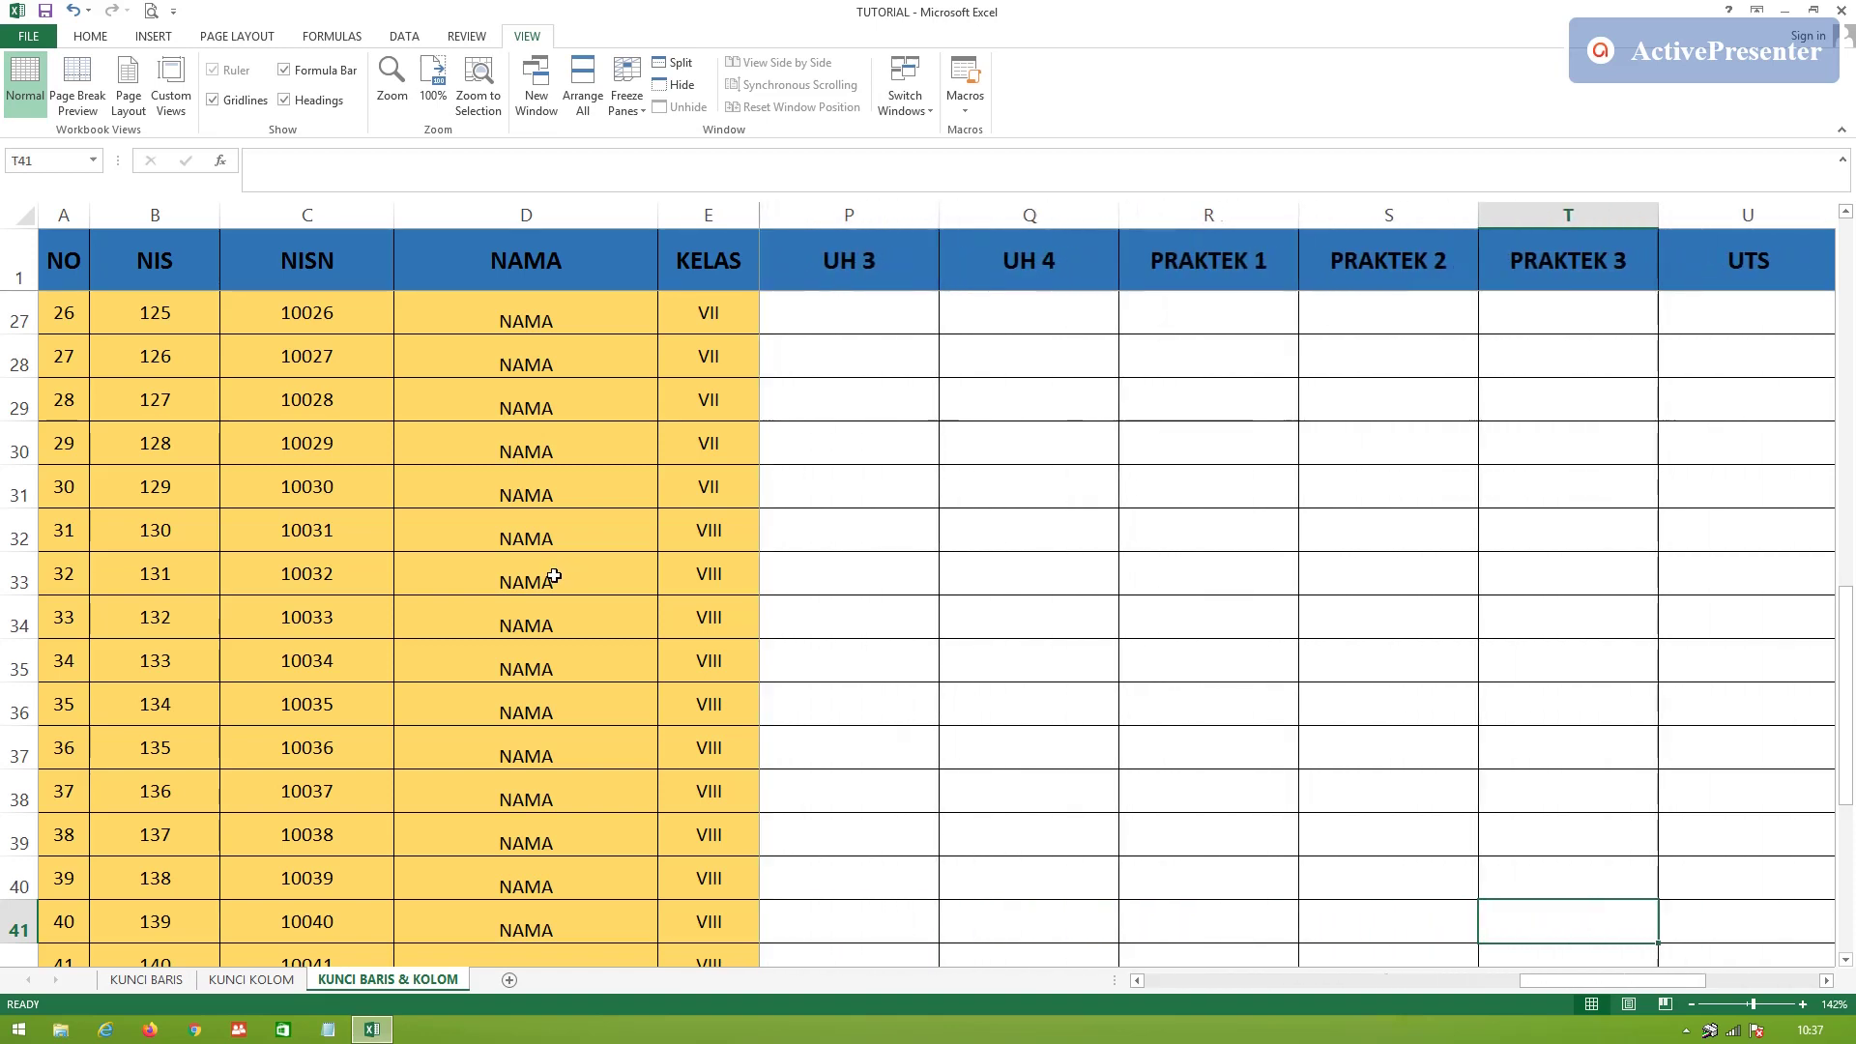
{"action": "key", "text": "Right"}
{"action": "key", "text": "Left"}
{"action": "key", "text": "Left"}
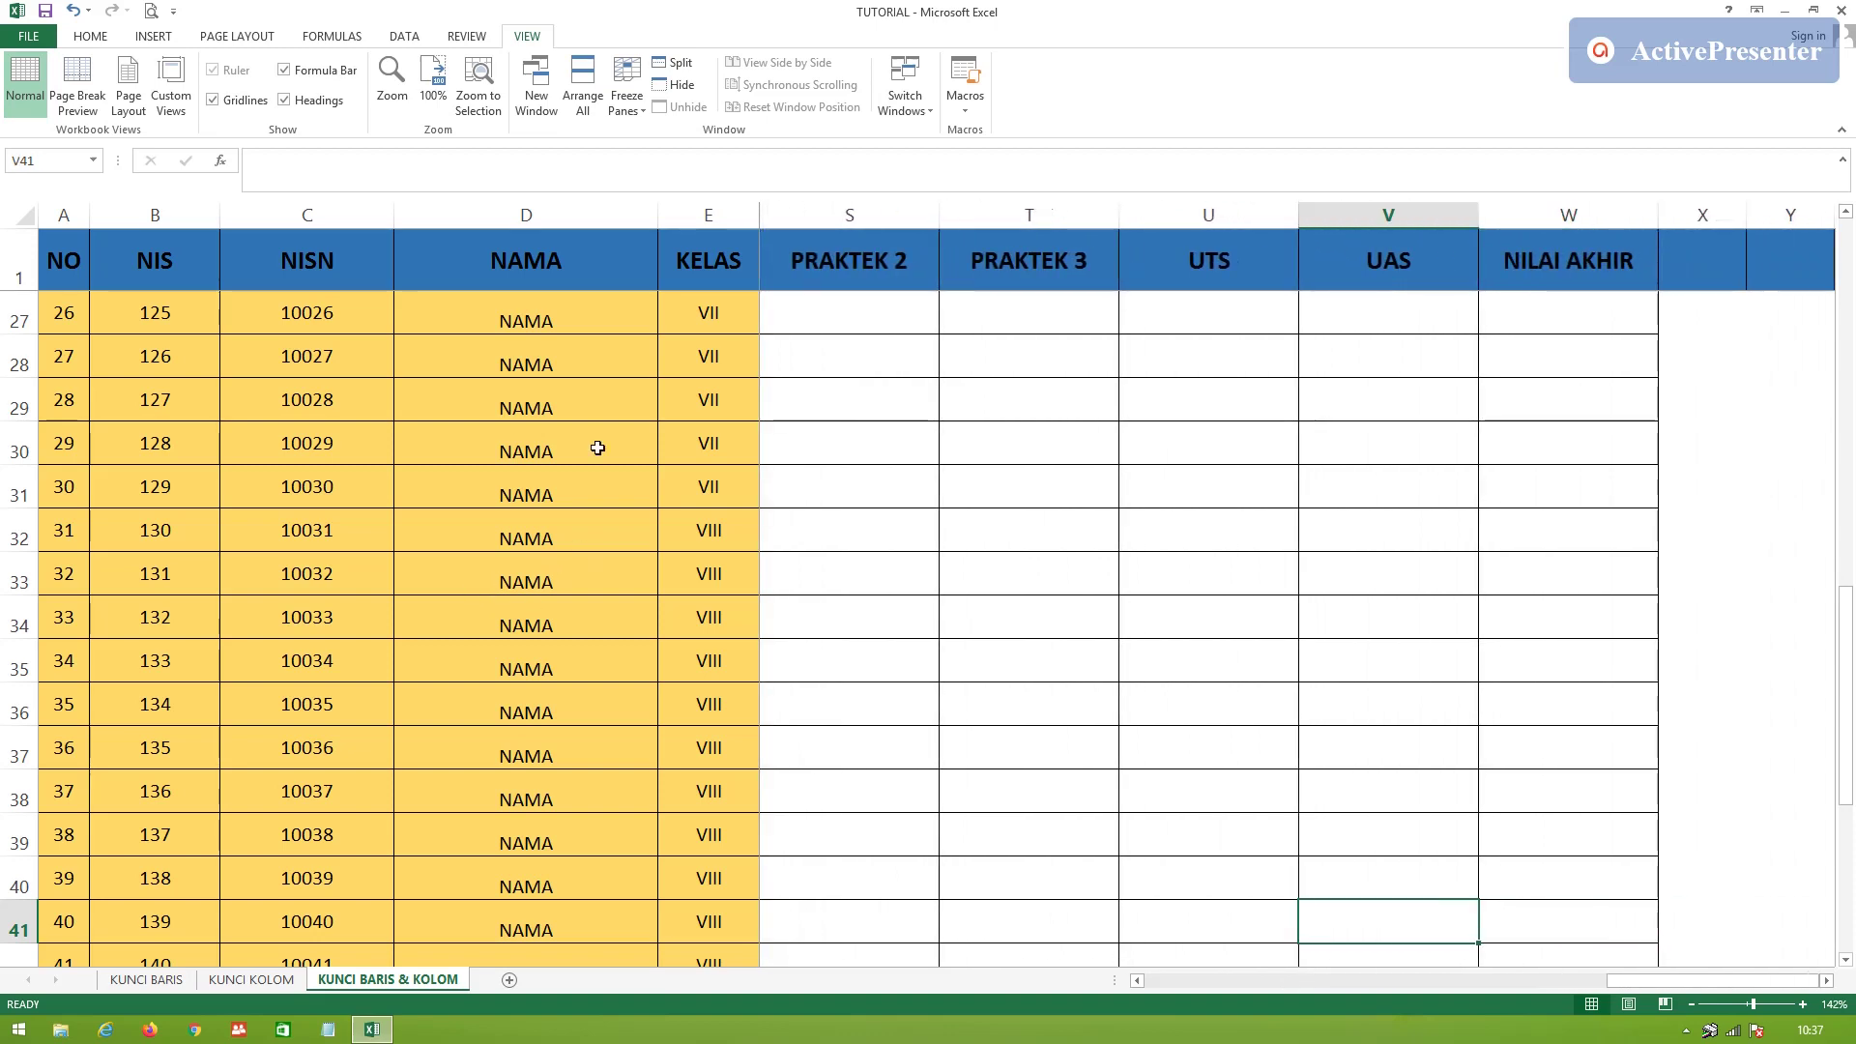